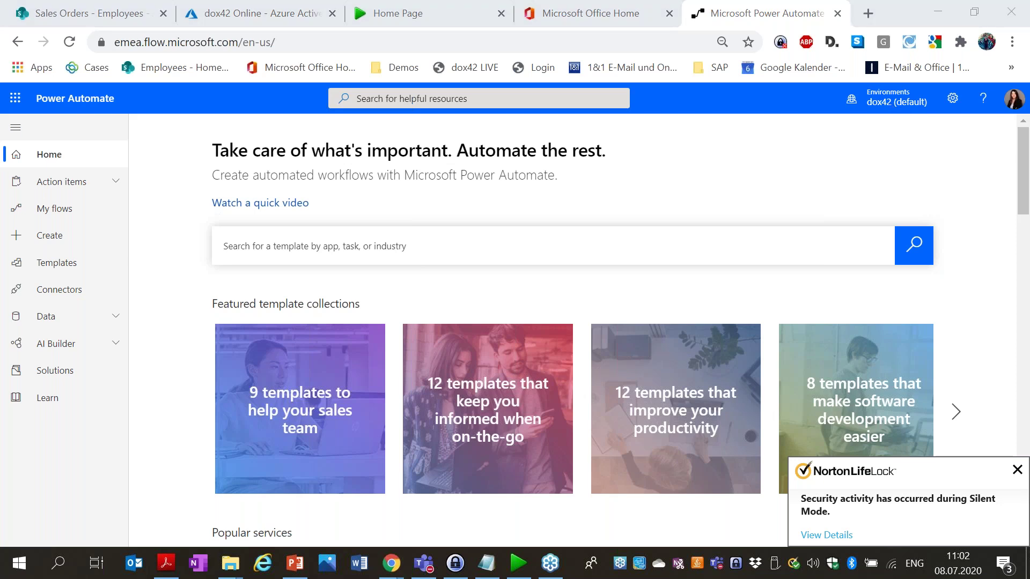
- Switch to the SharePoint Employees library and try selecting the last three employee files
left_click(113, 4)
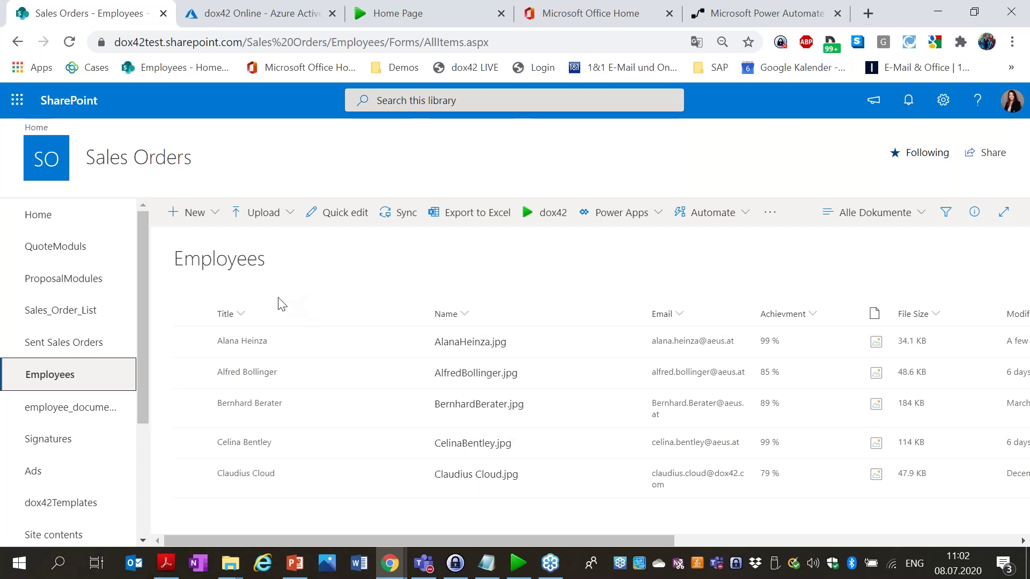
left_click(191, 314)
left_click(191, 341)
left_click(191, 373)
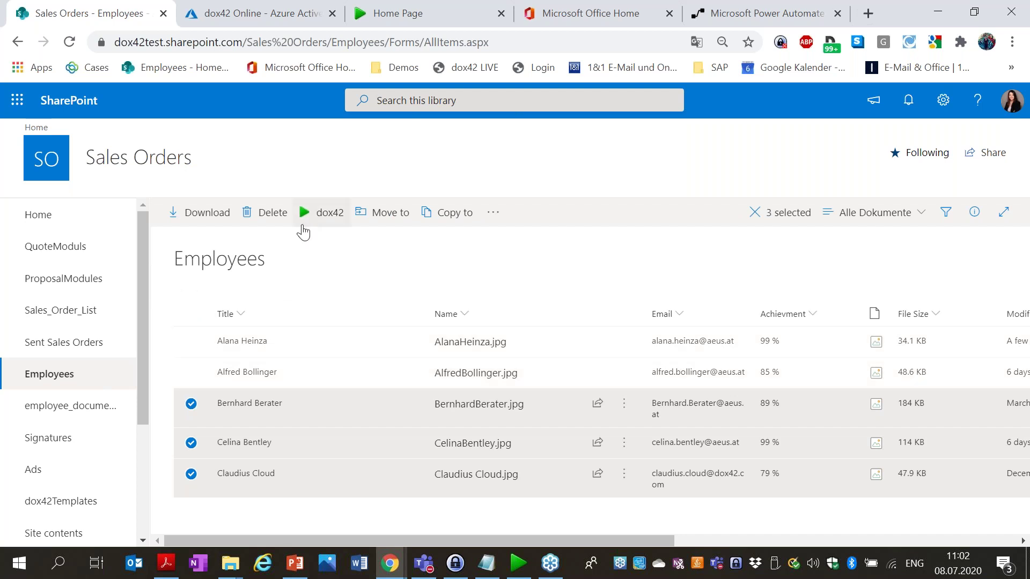
key("Escape")
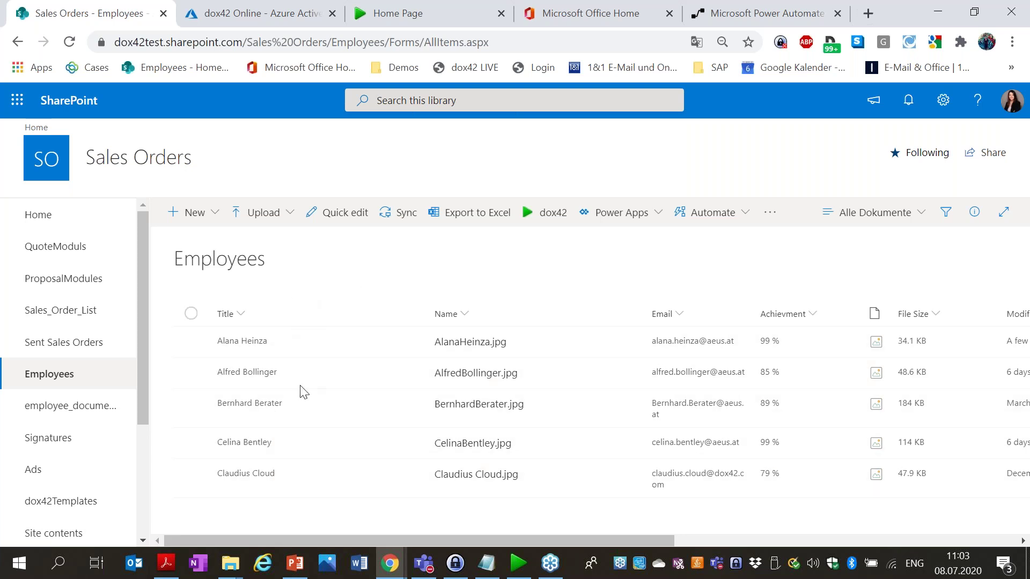
- Open the template employee_list.docx from the empty_flow folder in Word
left_click(237, 573)
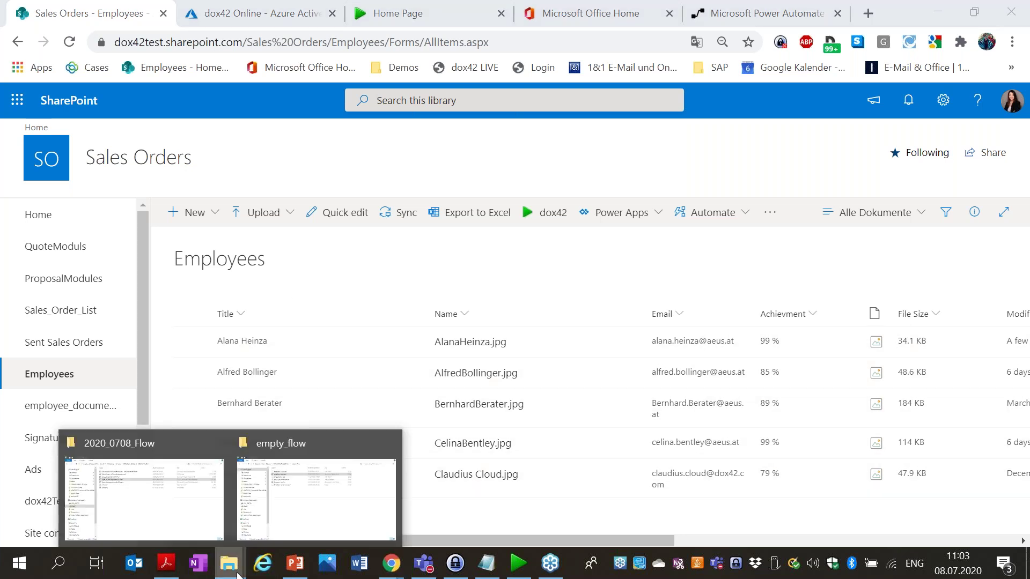
left_click(309, 504)
double_click(317, 117)
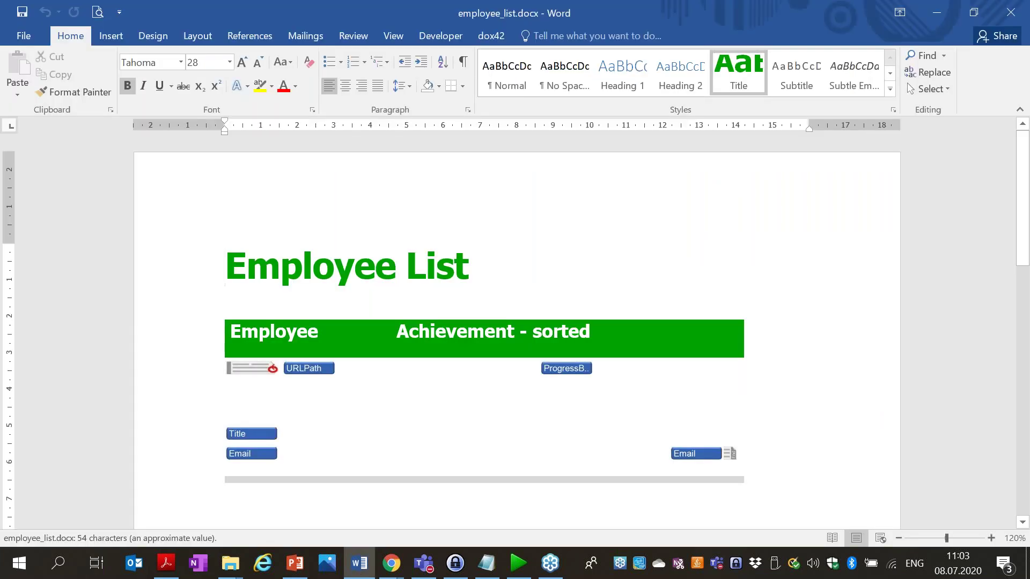
left_click(899, 537)
left_click(899, 537)
left_click(899, 537)
left_click(899, 537)
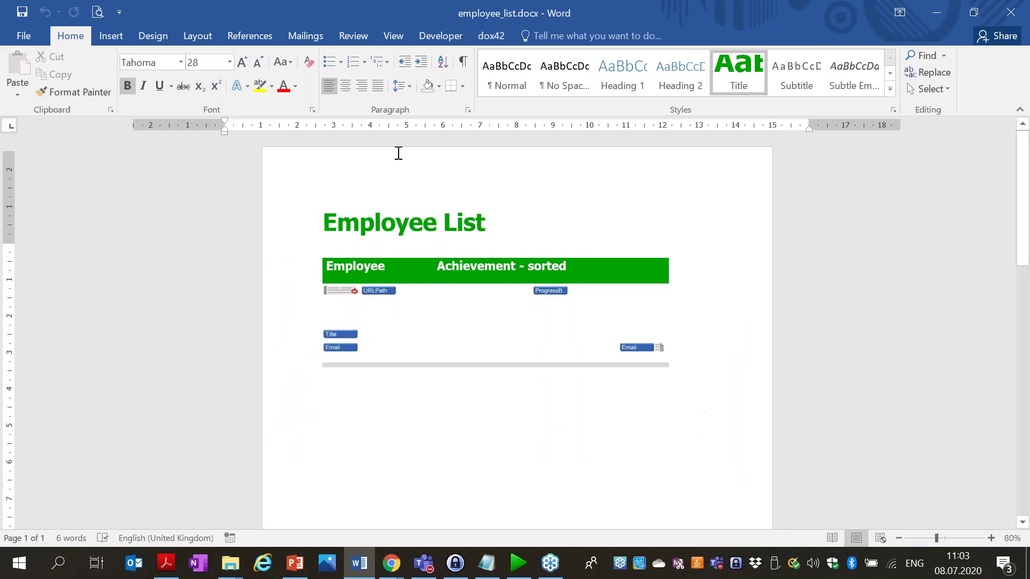
- Generate the employee list document from the template with dox42 and look through its pages
left_click(505, 37)
left_click(31, 81)
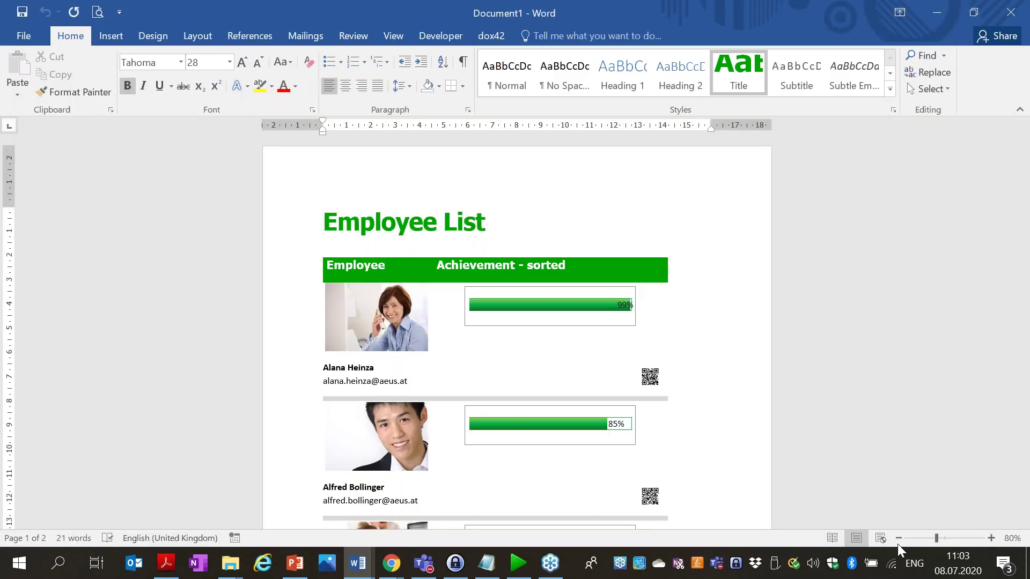
scroll(531, 285, "down", 5)
scroll(533, 293, "down", 5)
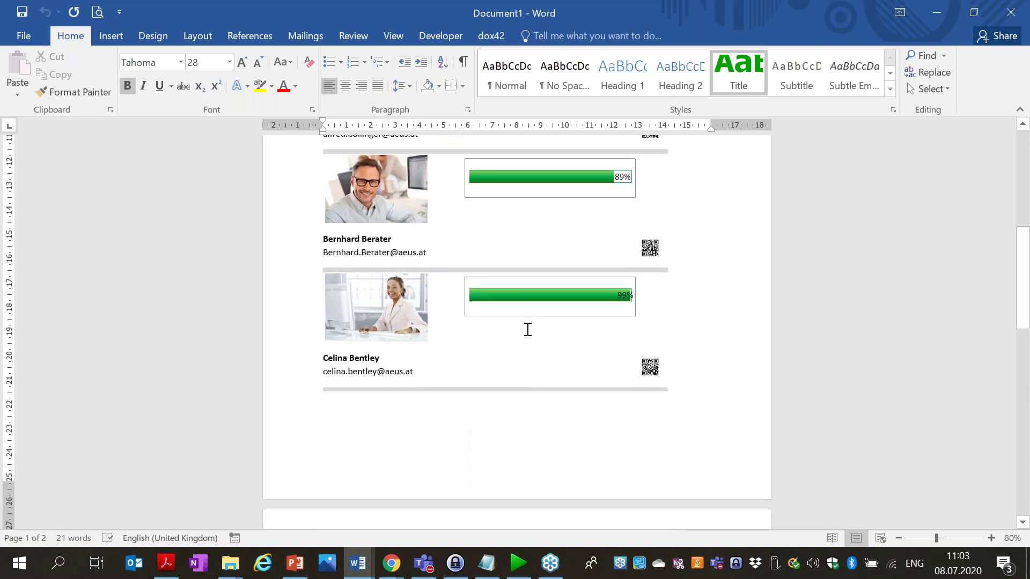
scroll(527, 328, "up", 10)
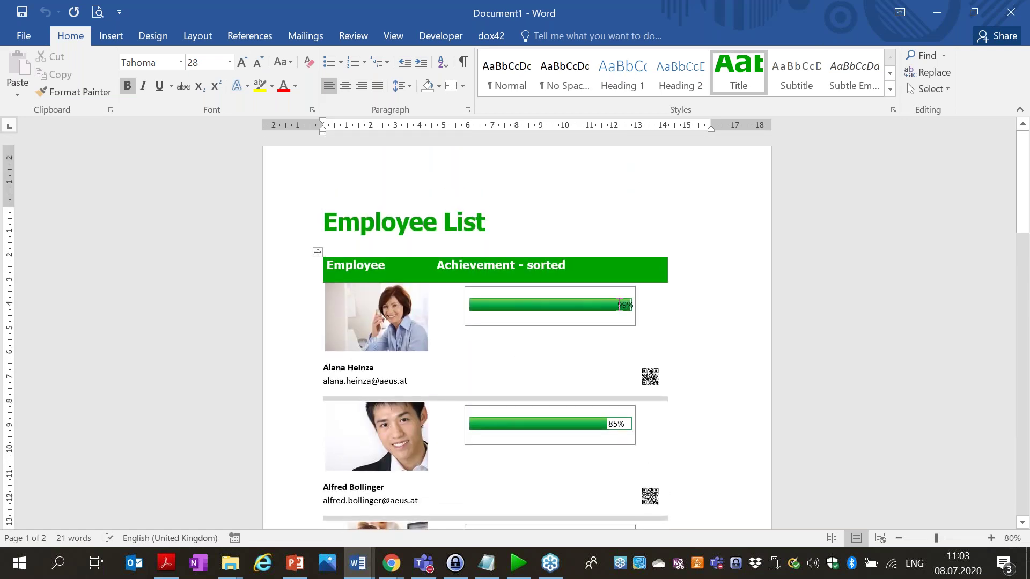
scroll(553, 324, "down", 4)
scroll(542, 325, "down", 15)
scroll(517, 332, "up", 15)
scroll(511, 302, "up", 4)
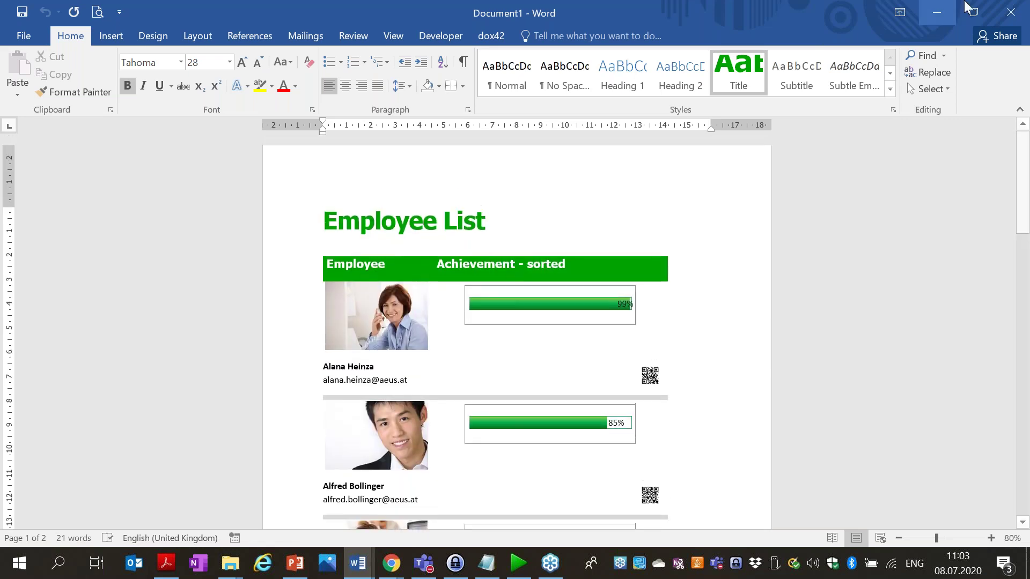
- Close the generated document and the employee_list.docx template
left_click(1007, 16)
left_click(536, 313)
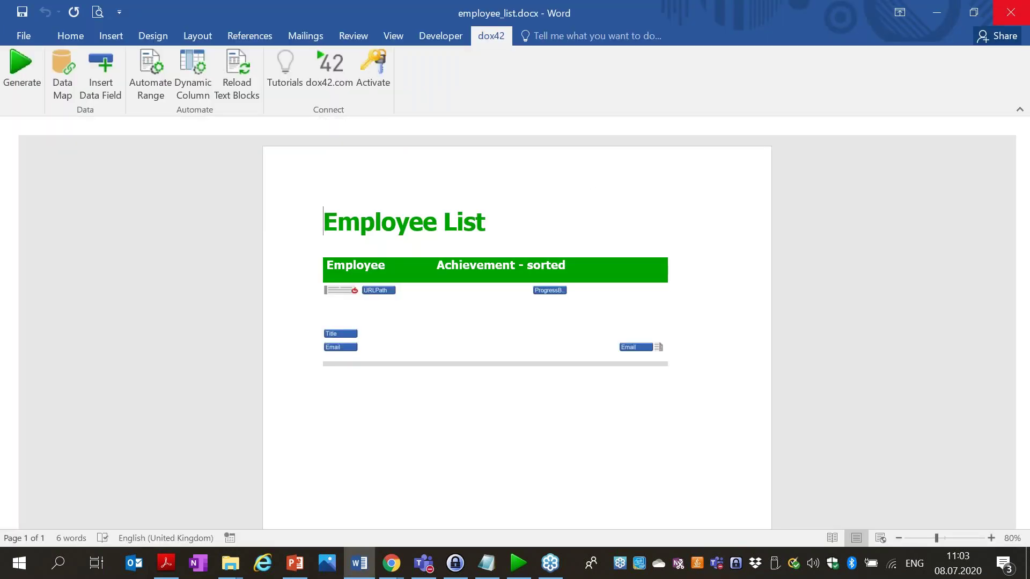
left_click(999, 11)
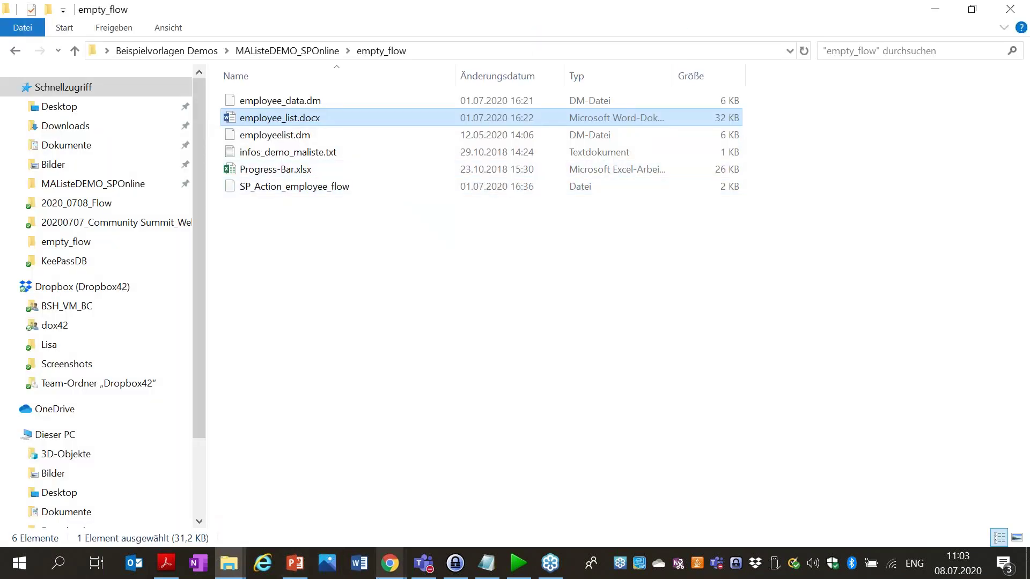
- Switch back to SharePoint in Chrome, look through the dox42Templates library for the employee template files, and return to the Employees library
left_click(390, 563)
left_click(359, 533)
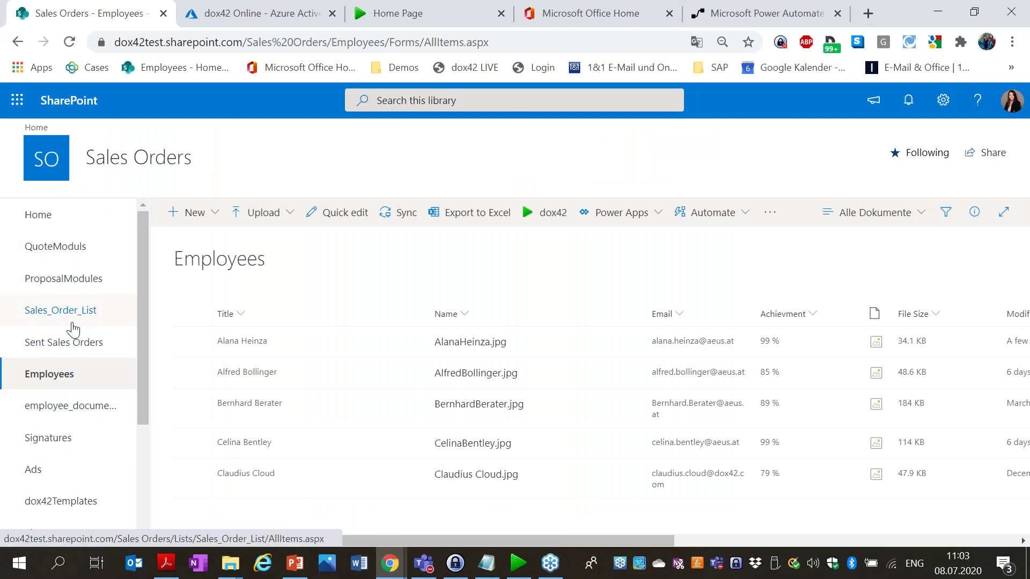
left_click(70, 503)
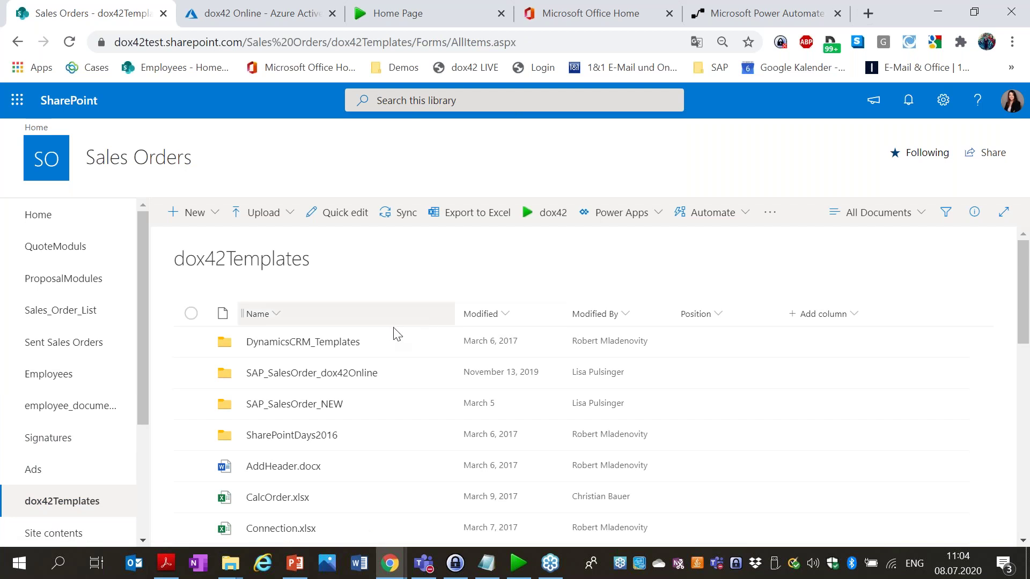
scroll(336, 346, "down", 3)
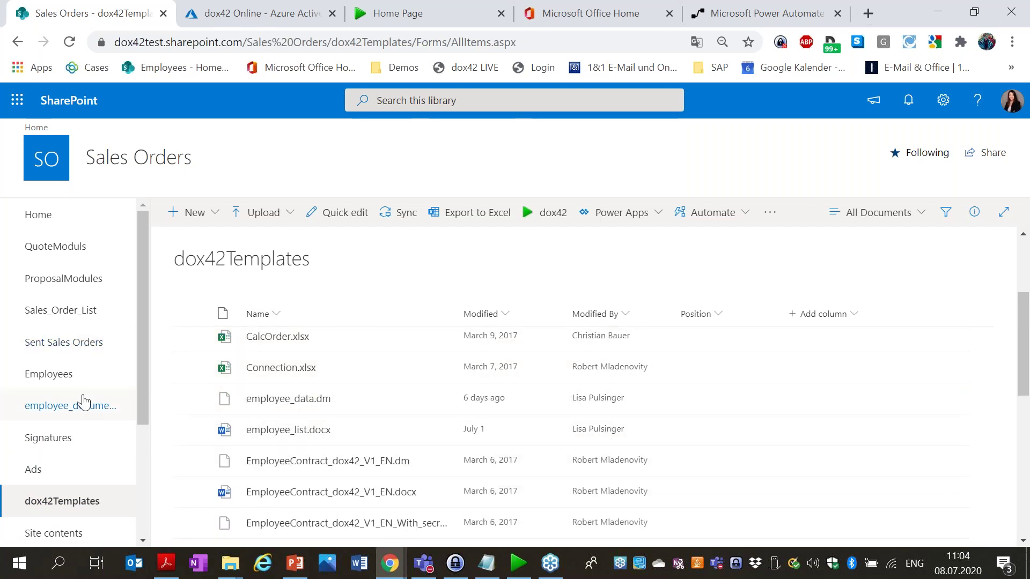
left_click(58, 222)
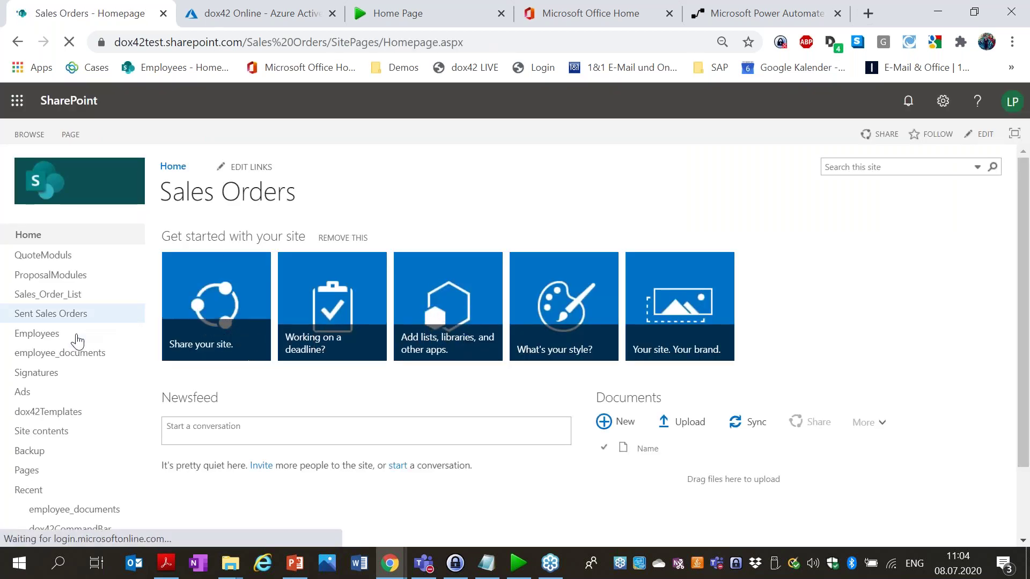
left_click(69, 336)
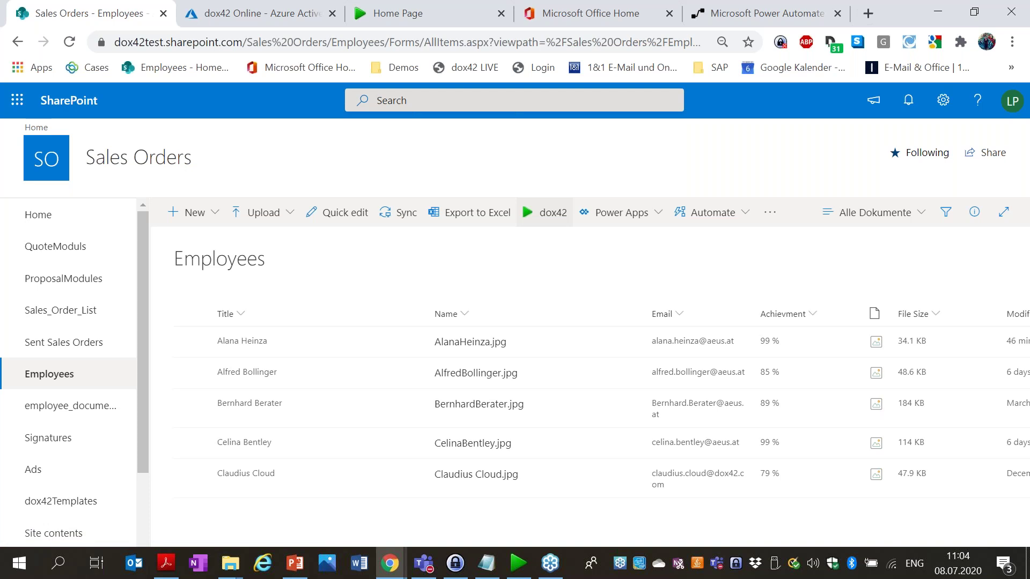
- Review the SharePoint sites and trusted template locations in the dox42 Online settings and the app registrations in Azure Active Directory
left_click(474, 7)
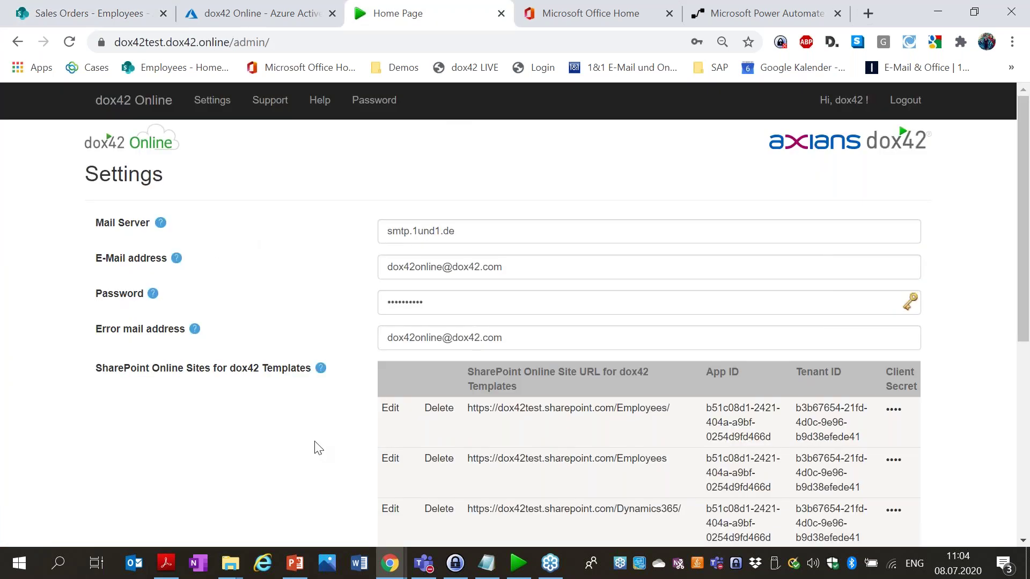
scroll(254, 215, "down", 5)
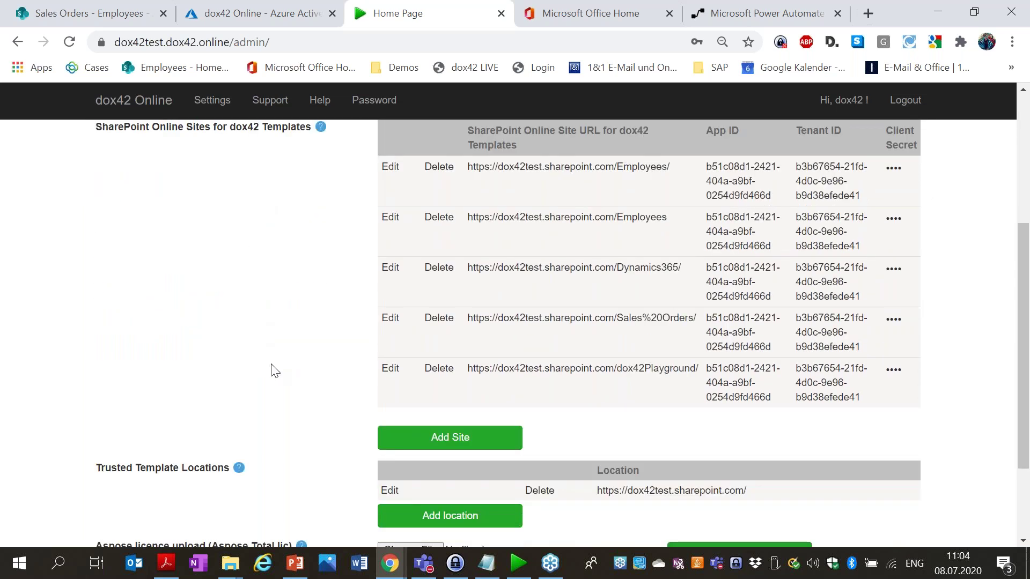
scroll(468, 279, "up", 5)
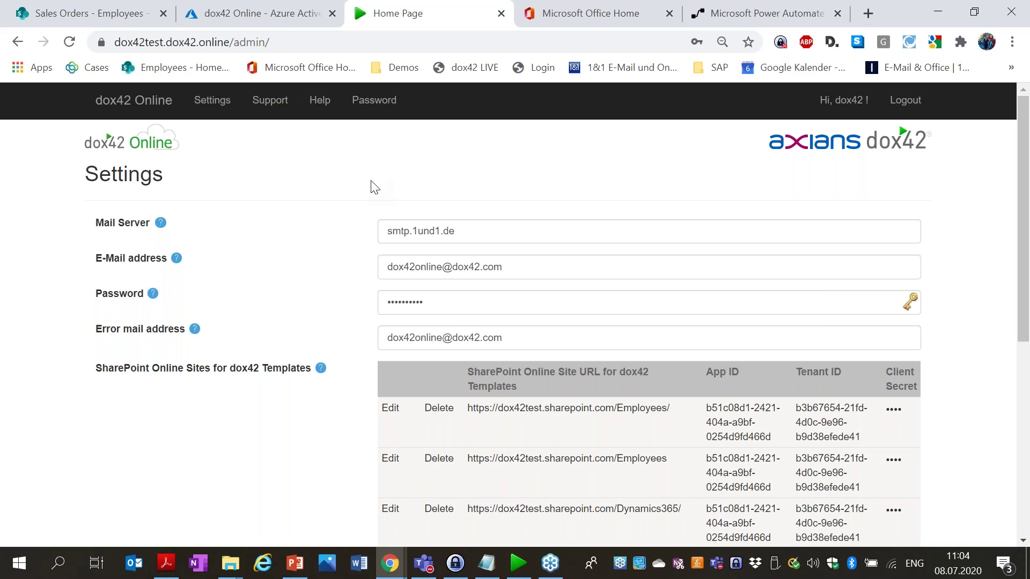
left_click(271, 7)
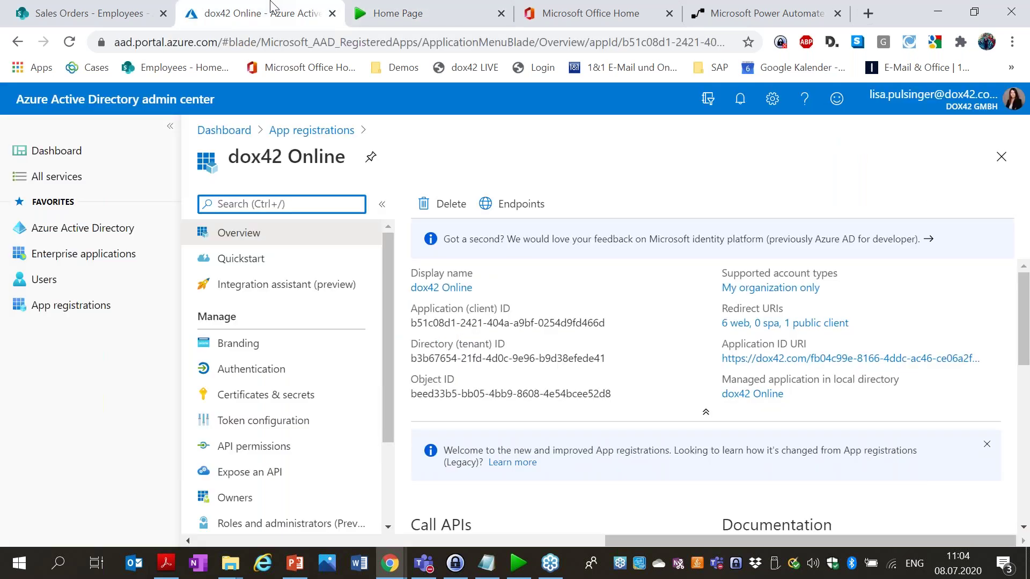
left_click(88, 306)
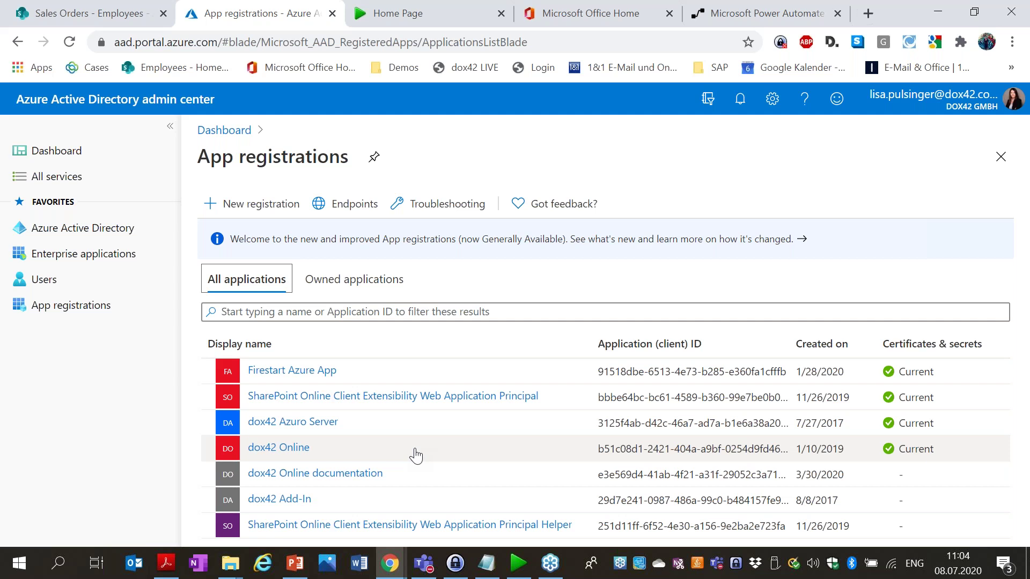
- Switch to Power Automate and open the list of custom connectors
left_click(739, 21)
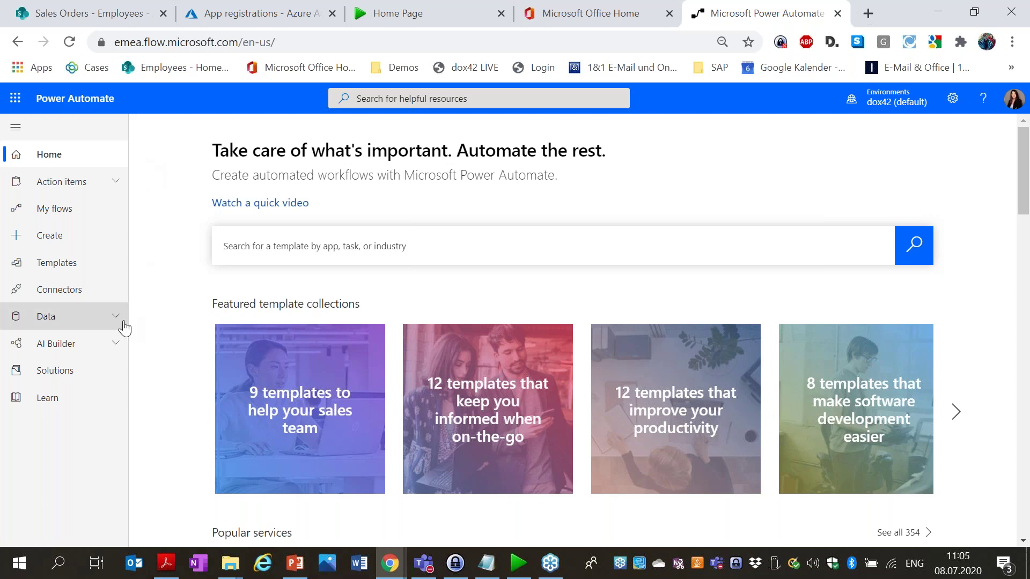
left_click(113, 322)
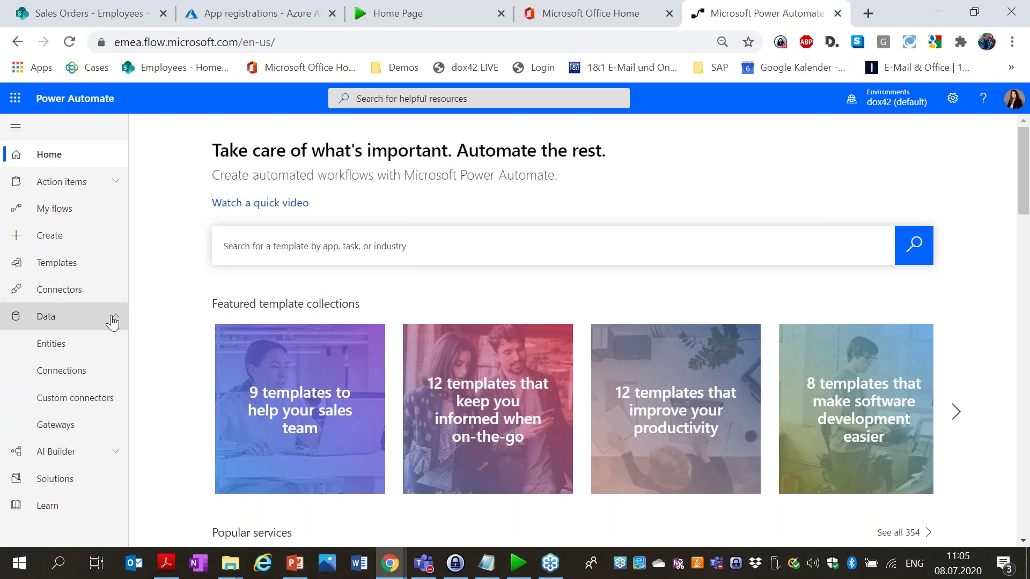
left_click(86, 406)
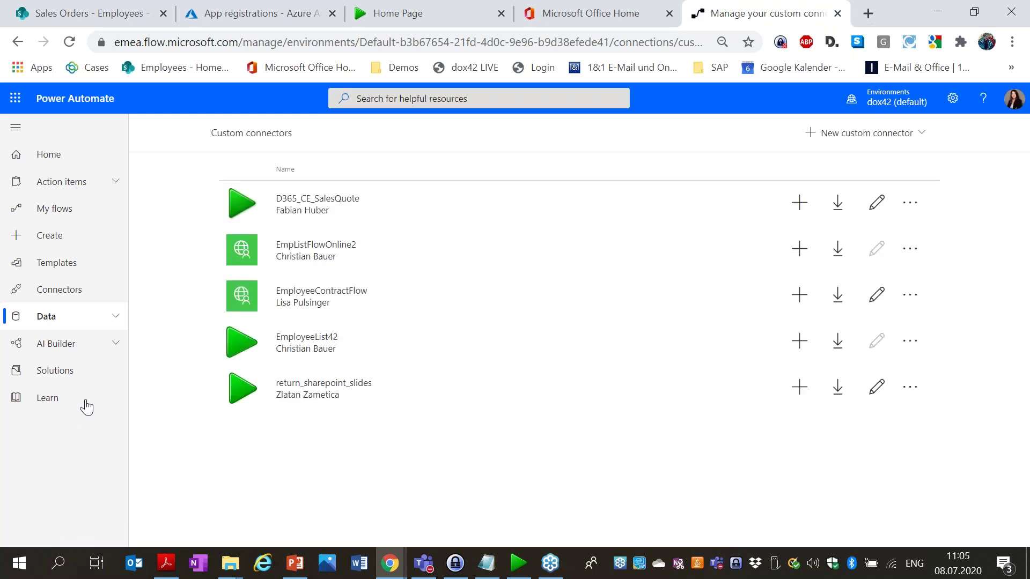
- Start a new custom connector named employee_webinar_flow
left_click(874, 137)
left_click(874, 155)
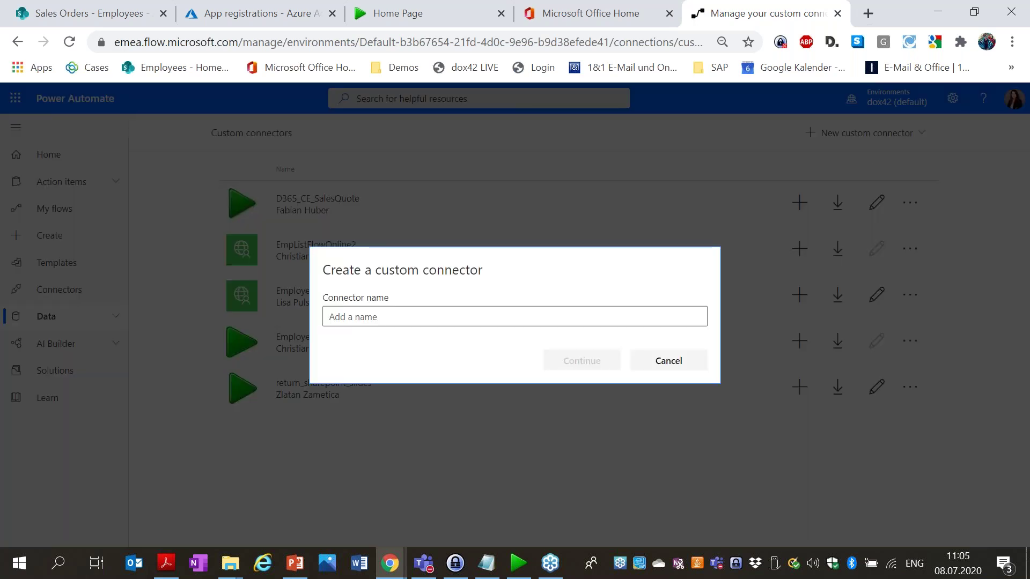
left_click(498, 320)
type("employee_webinar_flow")
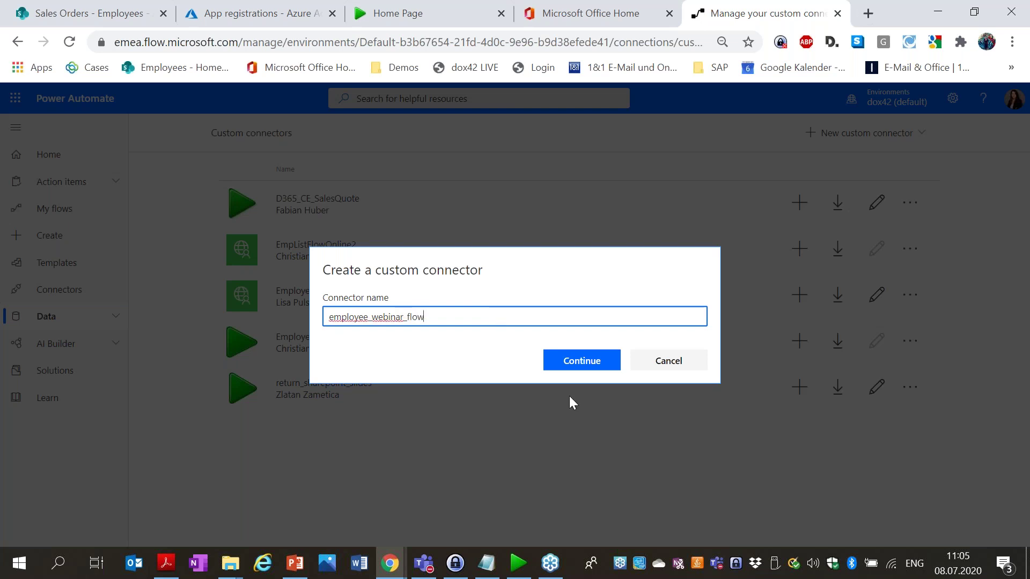
left_click(574, 365)
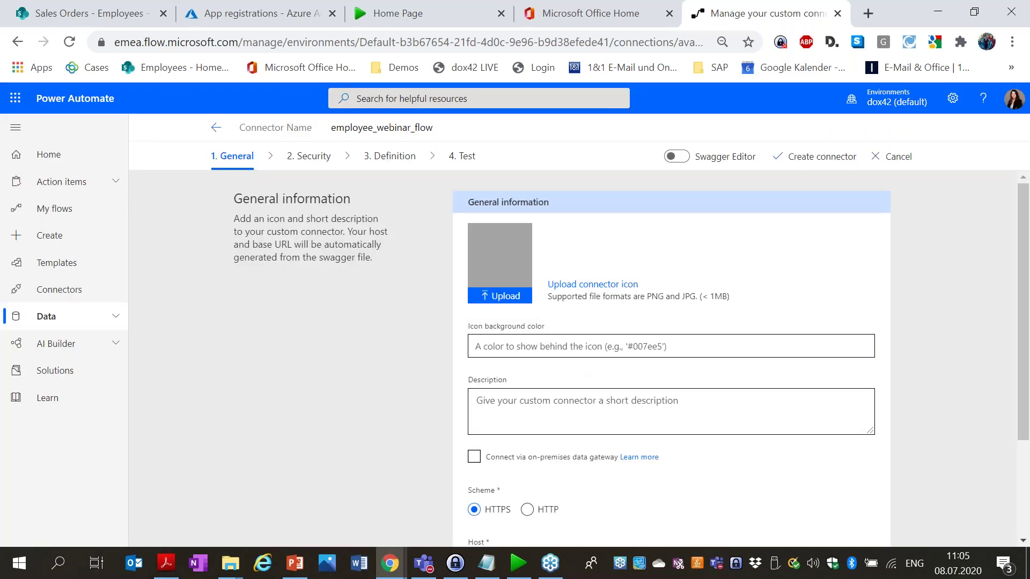
- Upload pfeil.png from the Desktop as the connector icon
left_click(498, 298)
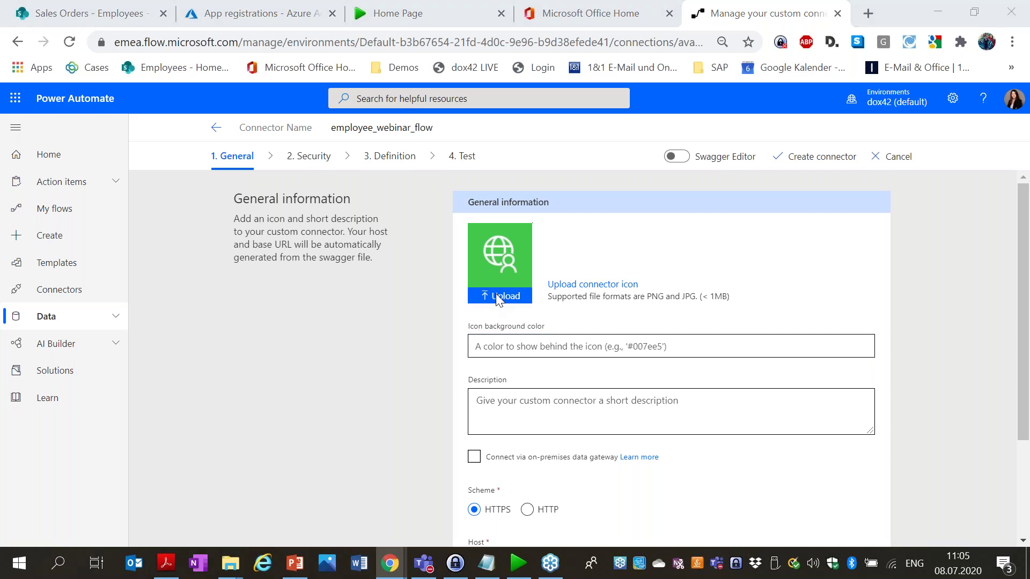
left_click(273, 131)
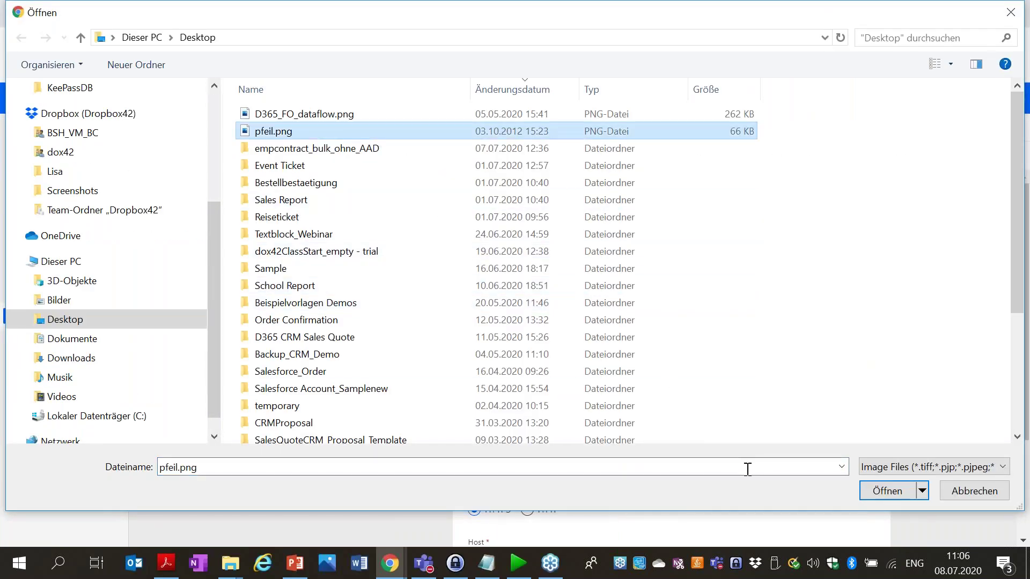
left_click(885, 490)
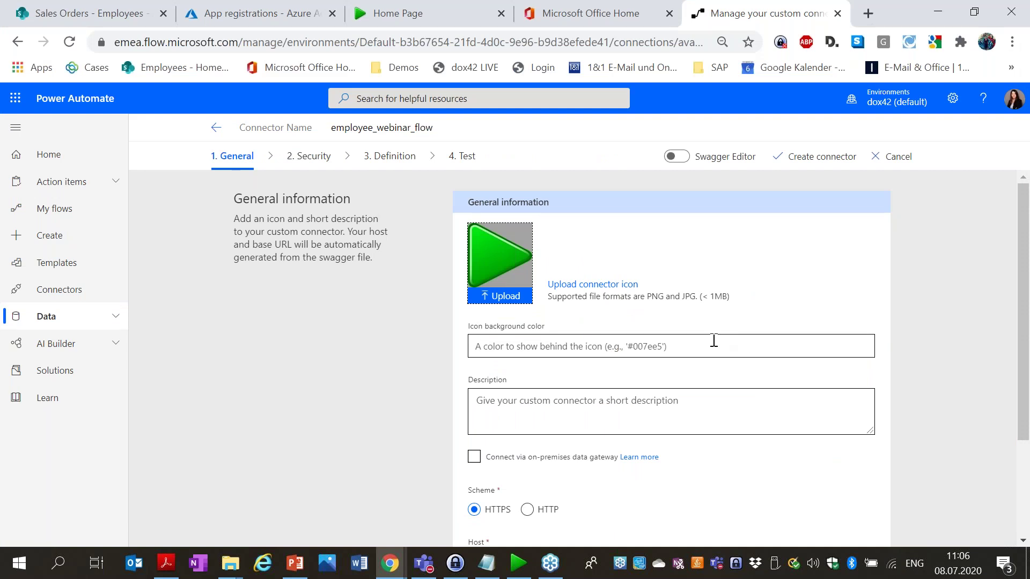
right_click(718, 333)
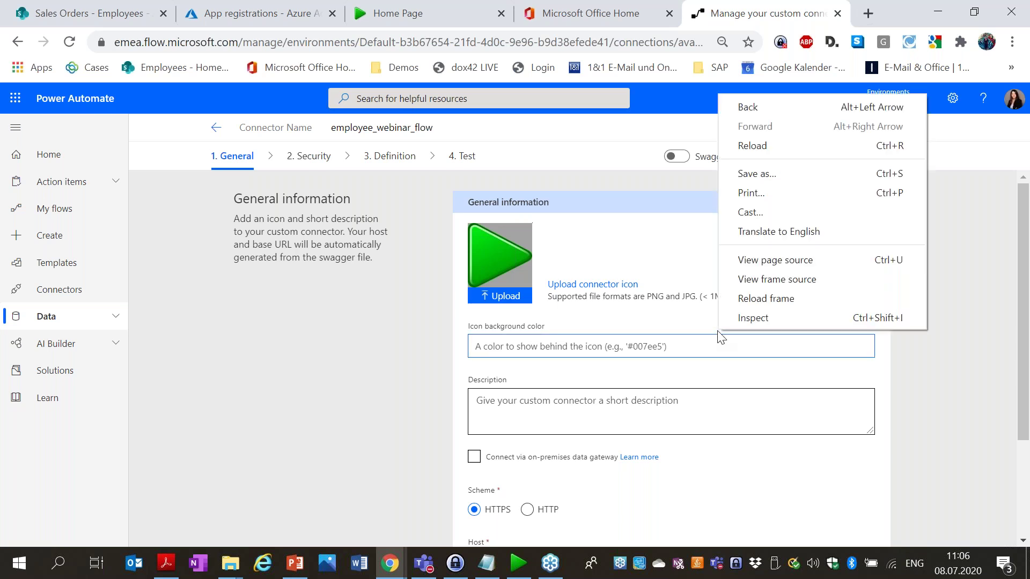
left_click(439, 353)
scroll(439, 346, "down", 2)
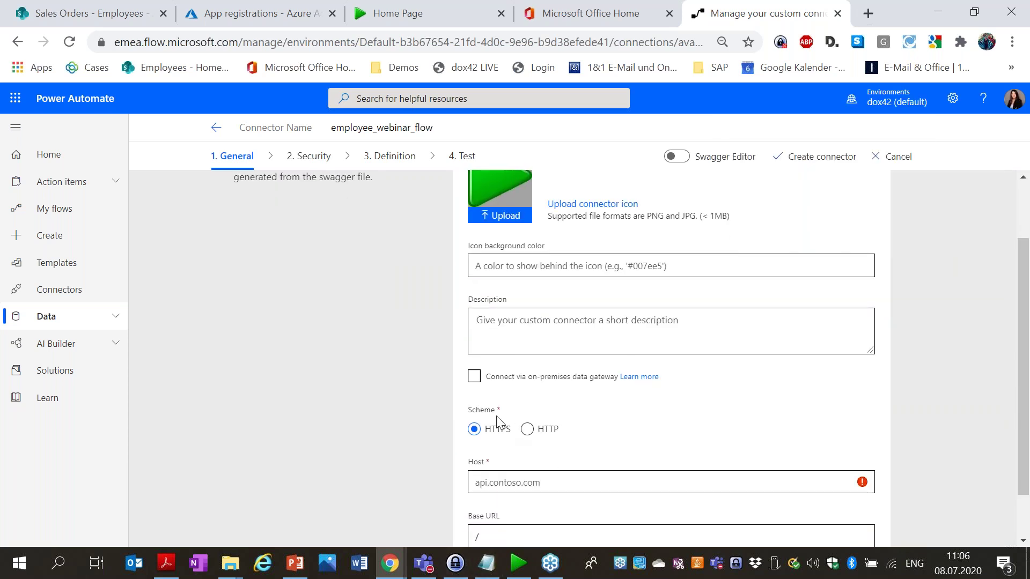
scroll(497, 416, "down", 1)
scroll(423, 415, "up", 2)
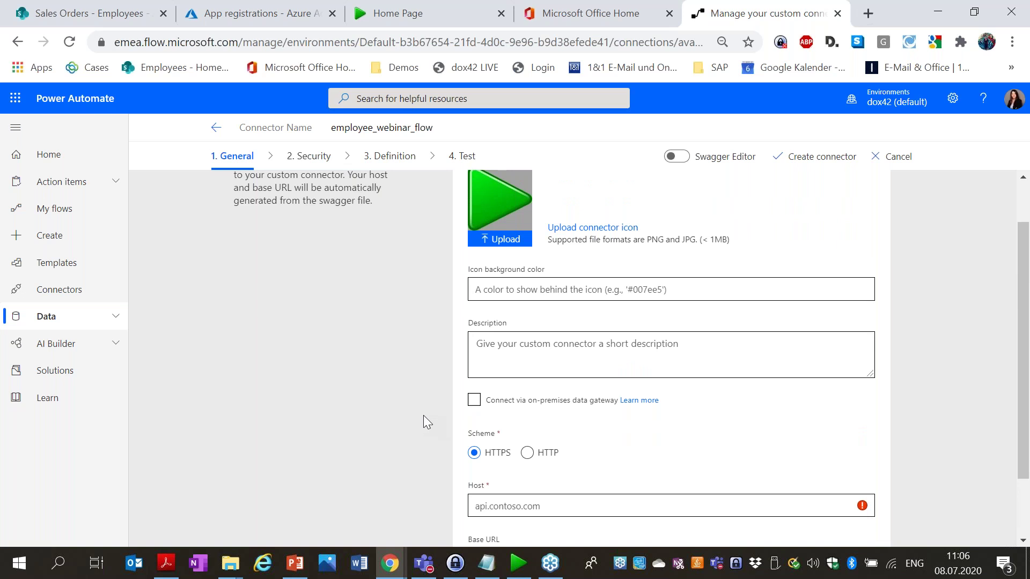
left_click(444, 8)
left_click_drag(229, 40, 99, 38)
key("ctrl+c")
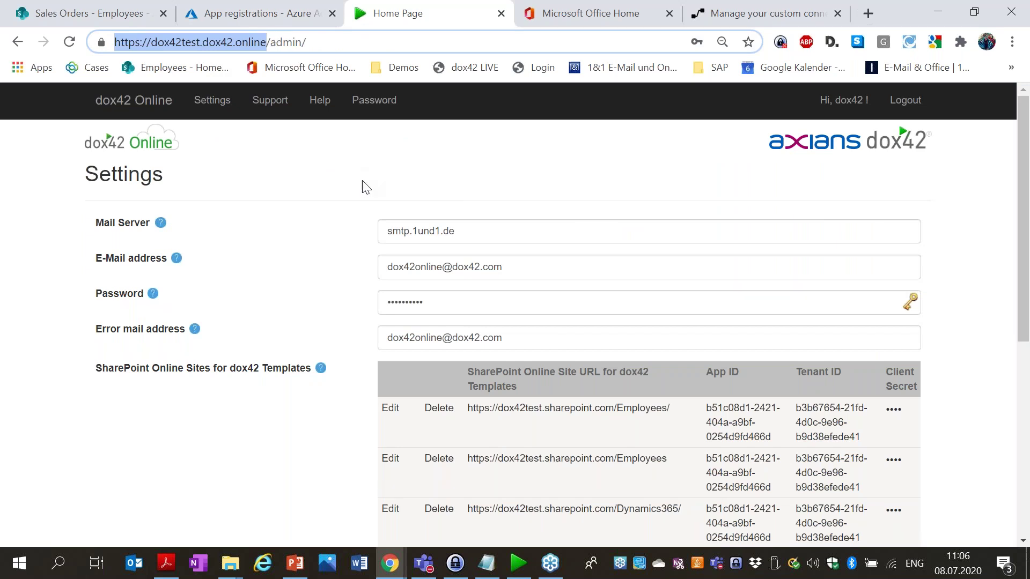
- Return to Power Automate, set the connector's host to dox42test.dox42.online, and create the connector
left_click(274, 7)
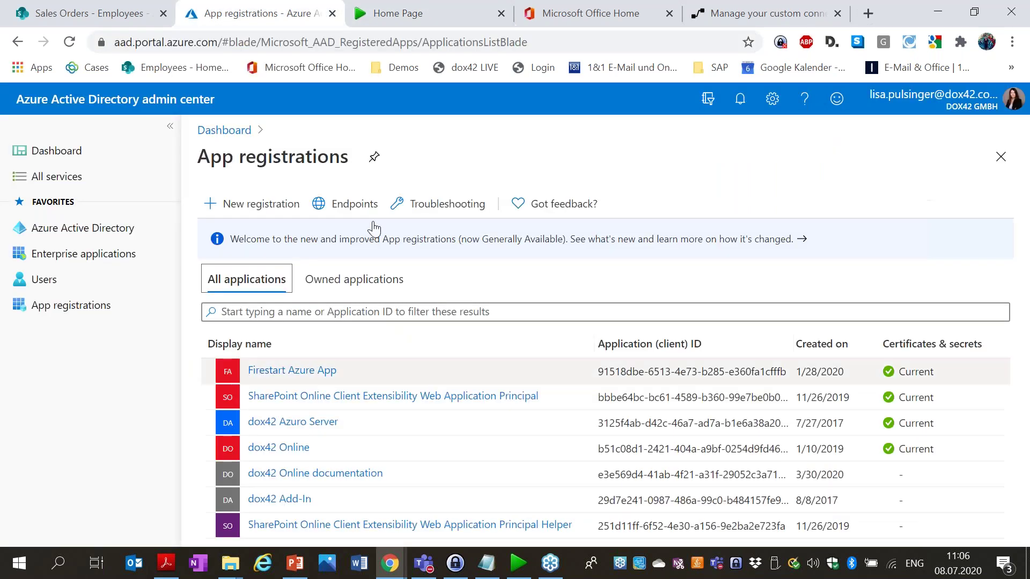
left_click(105, 5)
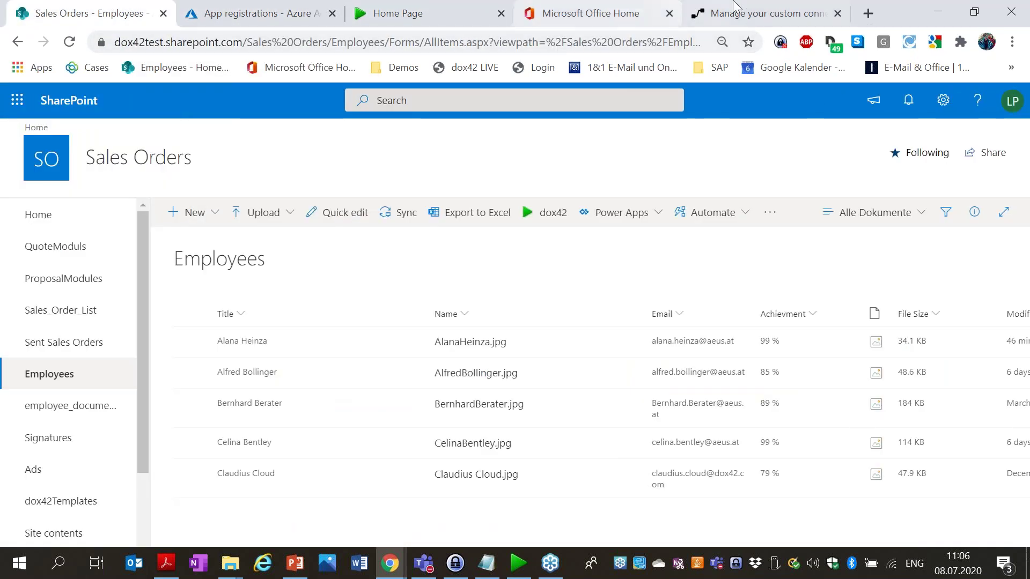
left_click(760, 7)
scroll(515, 446, "down", 2)
left_click(475, 425)
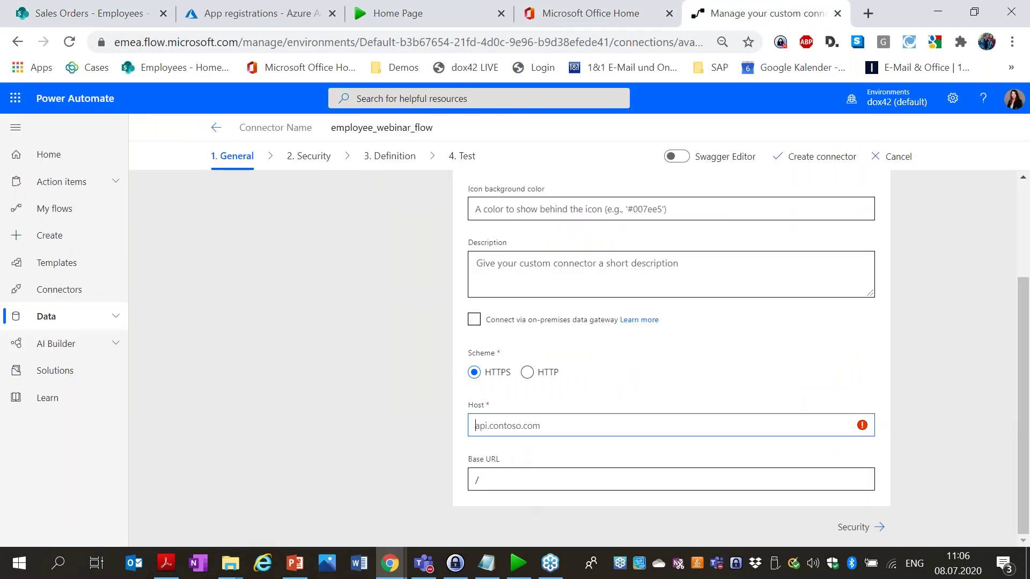
key("ctrl+v")
left_click_drag(505, 426, 449, 426)
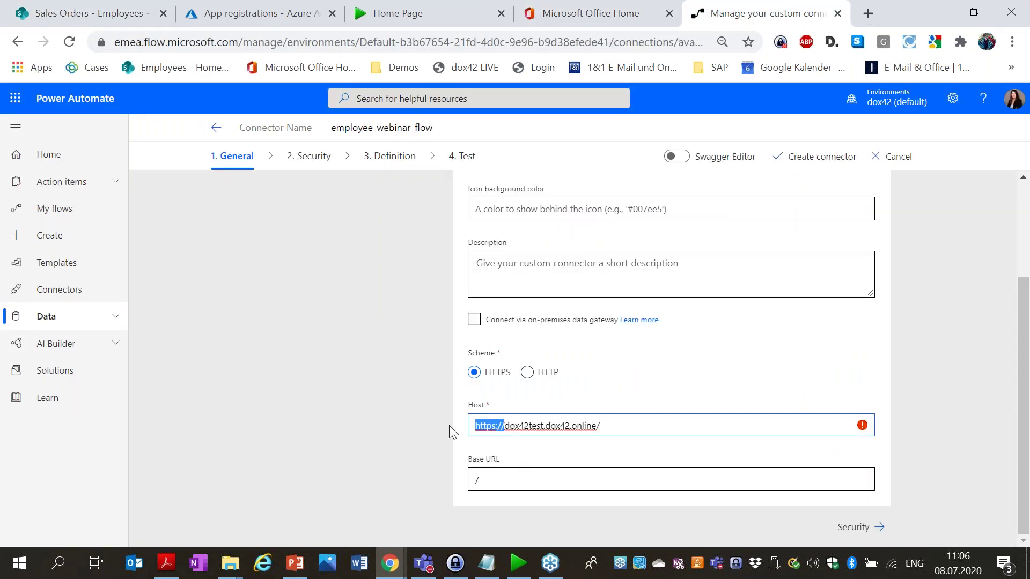
key("BackSpace")
left_click(631, 425)
key("BackSpace")
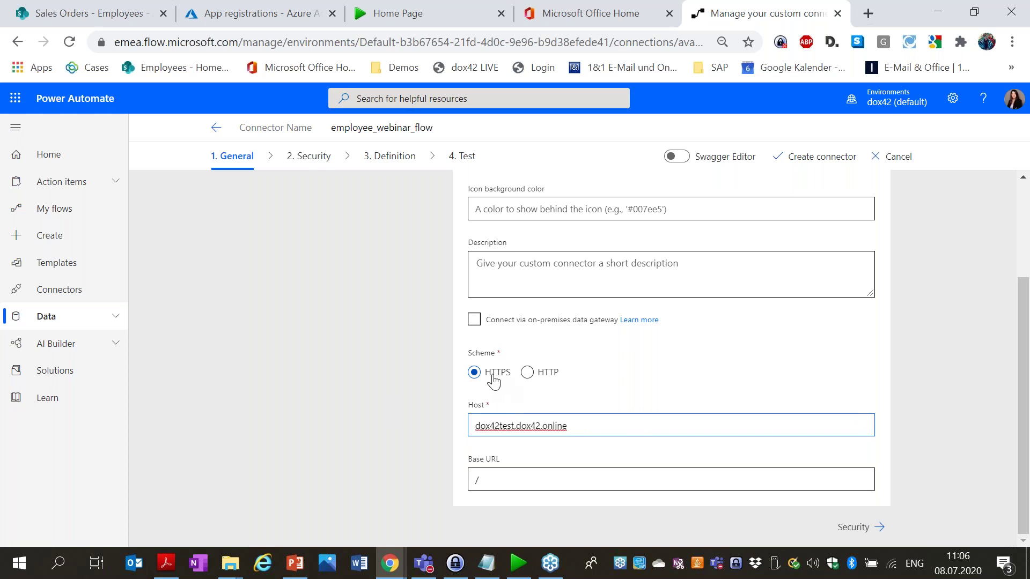
left_click(349, 340)
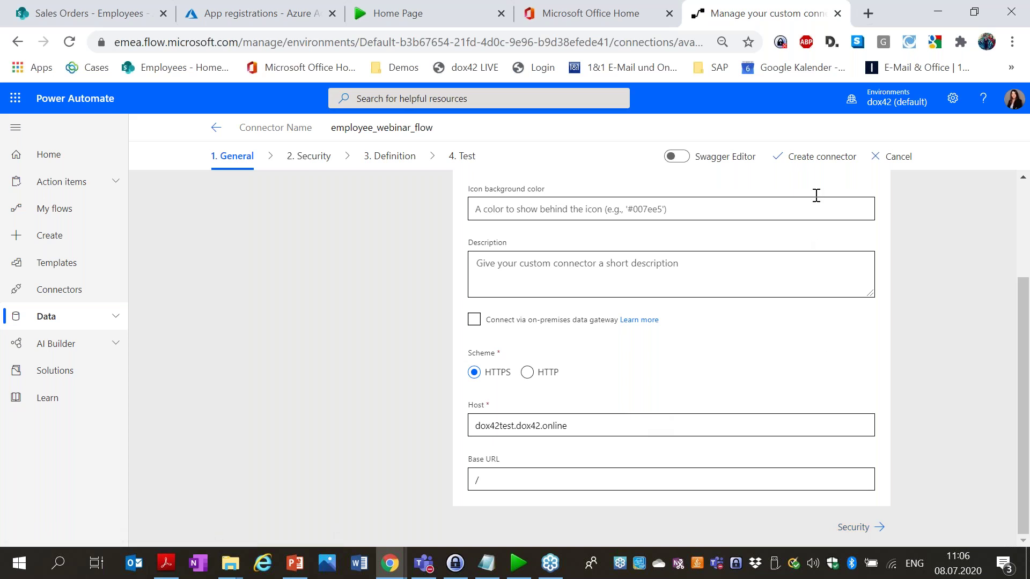
left_click(816, 157)
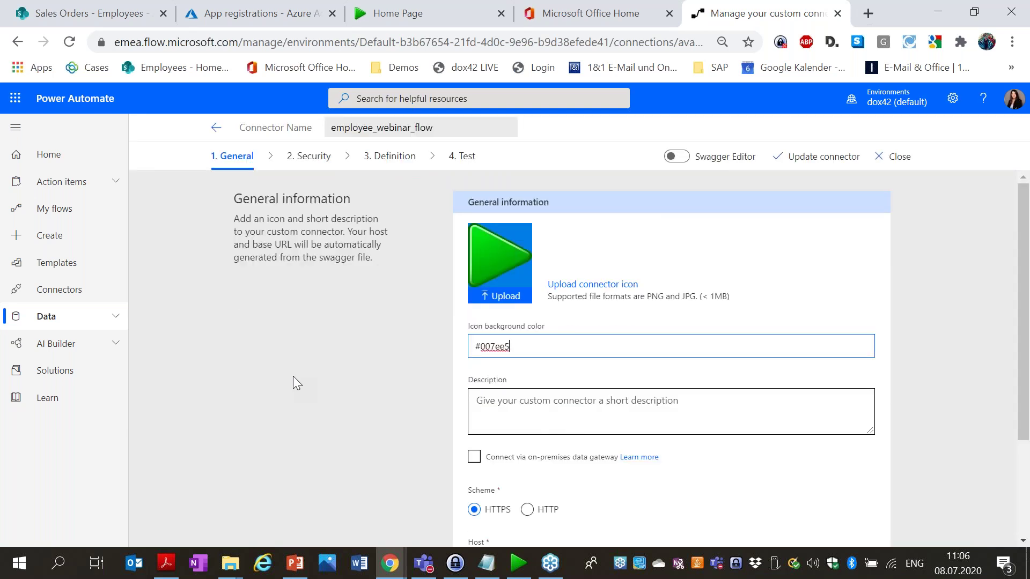
- Set the connector's authentication type to OAuth 2.0 with Azure Active Directory as the identity provider
scroll(623, 363, "down", 3)
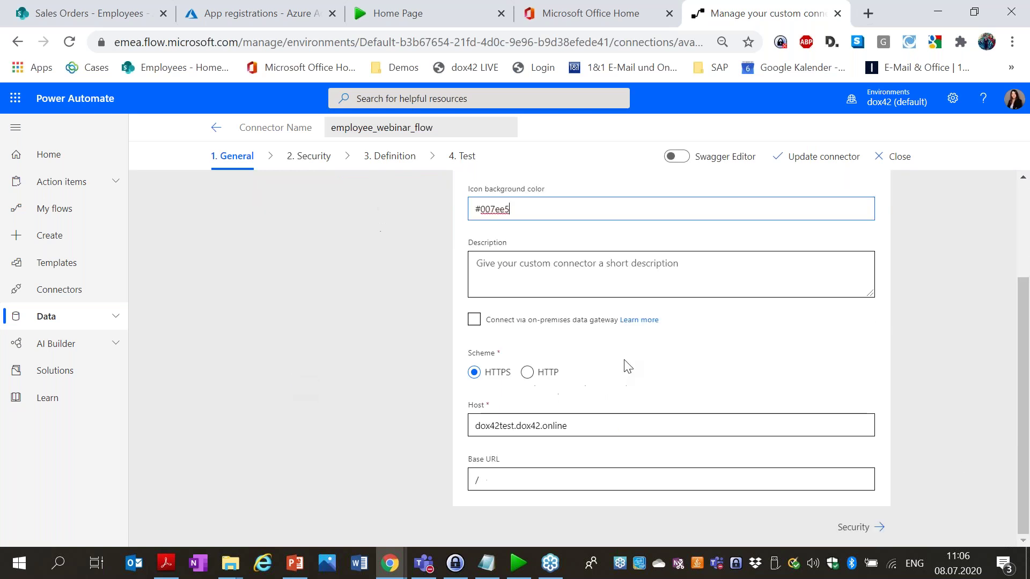
left_click(856, 527)
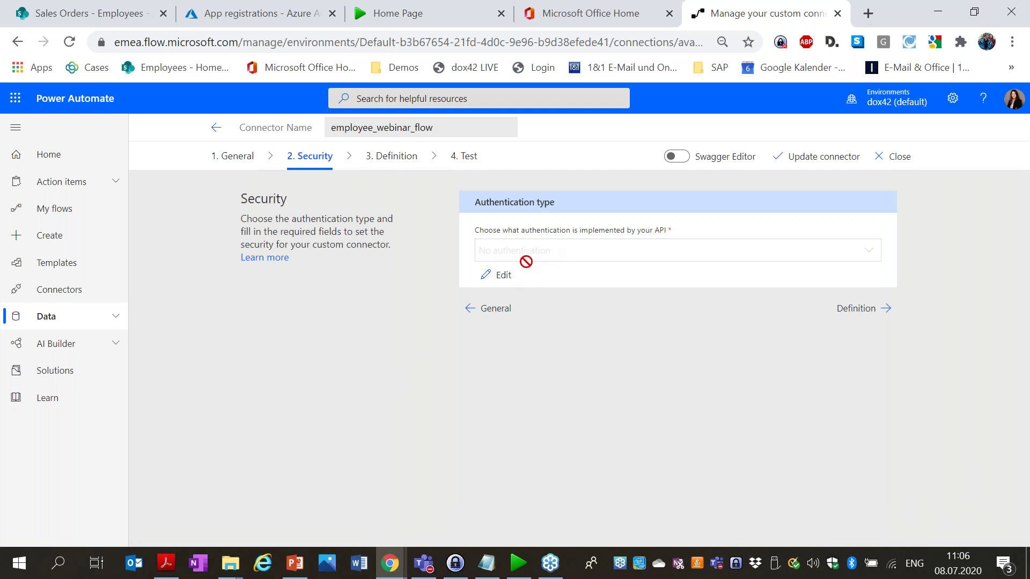
left_click(503, 276)
left_click(631, 259)
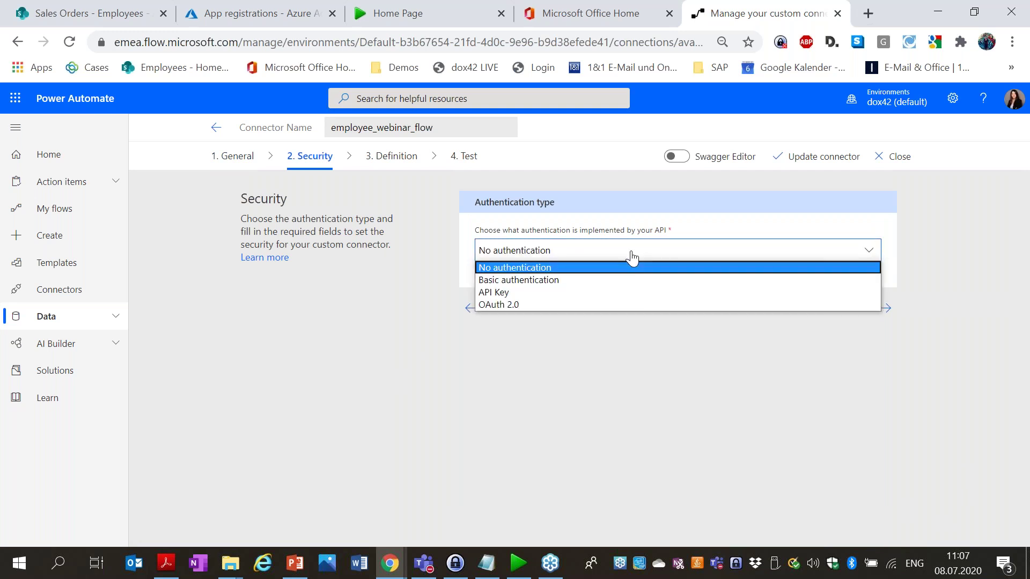
left_click(617, 304)
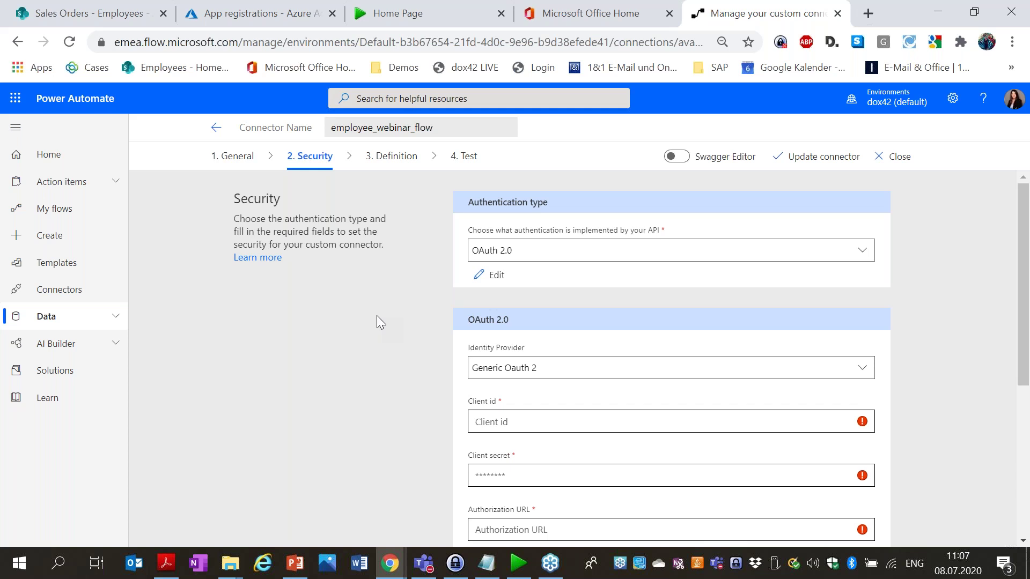
left_click(676, 370)
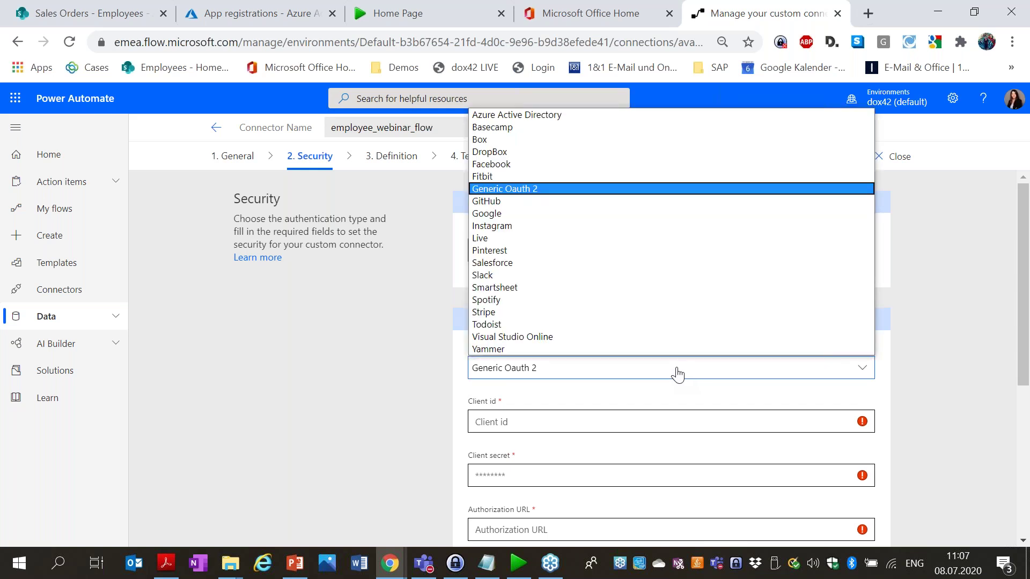
left_click(558, 118)
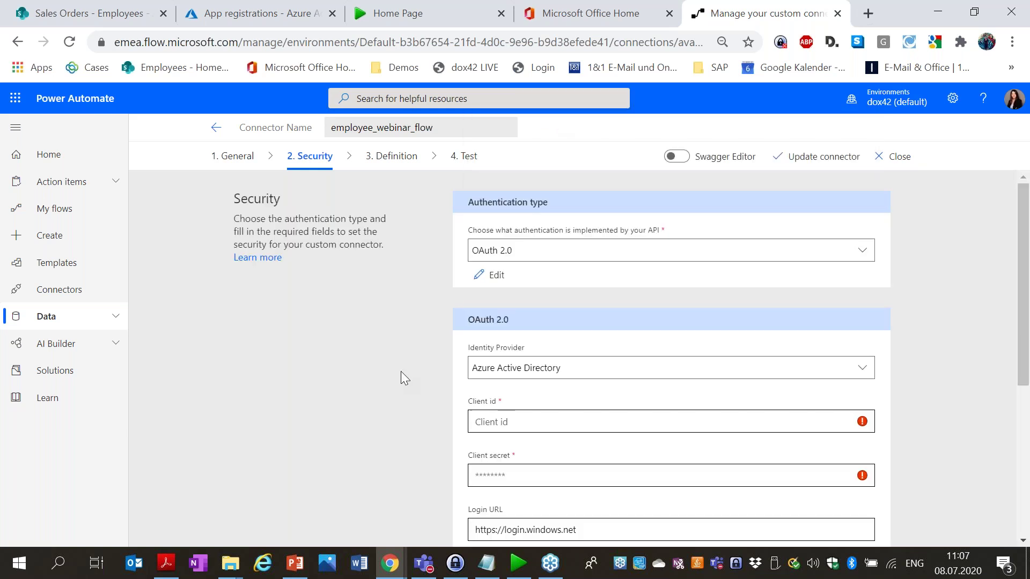
- Copy the application (client) ID of the dox42 Online app registration in Azure and paste it as the connector's client id
scroll(395, 370, "down", 1)
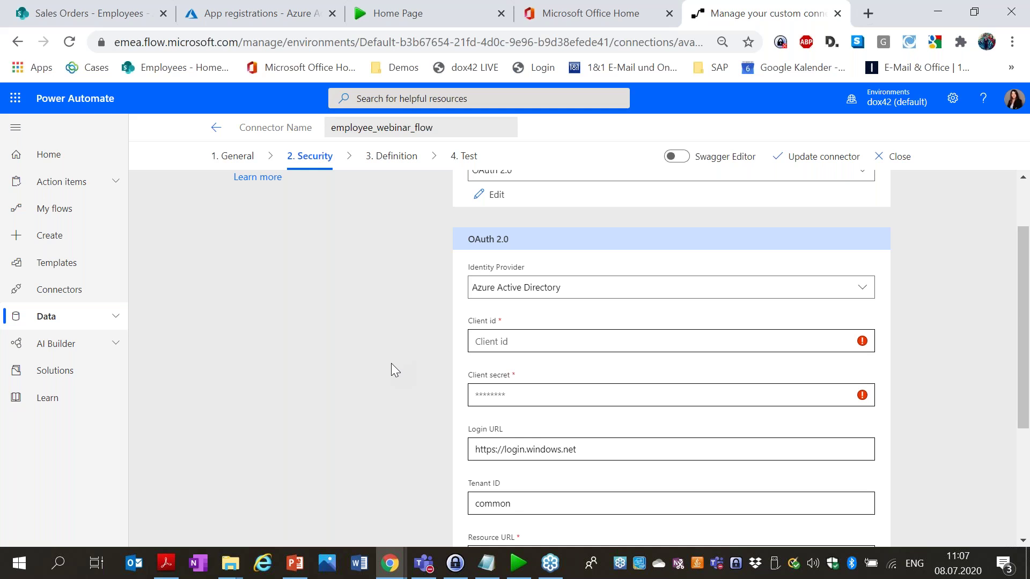
left_click(248, 6)
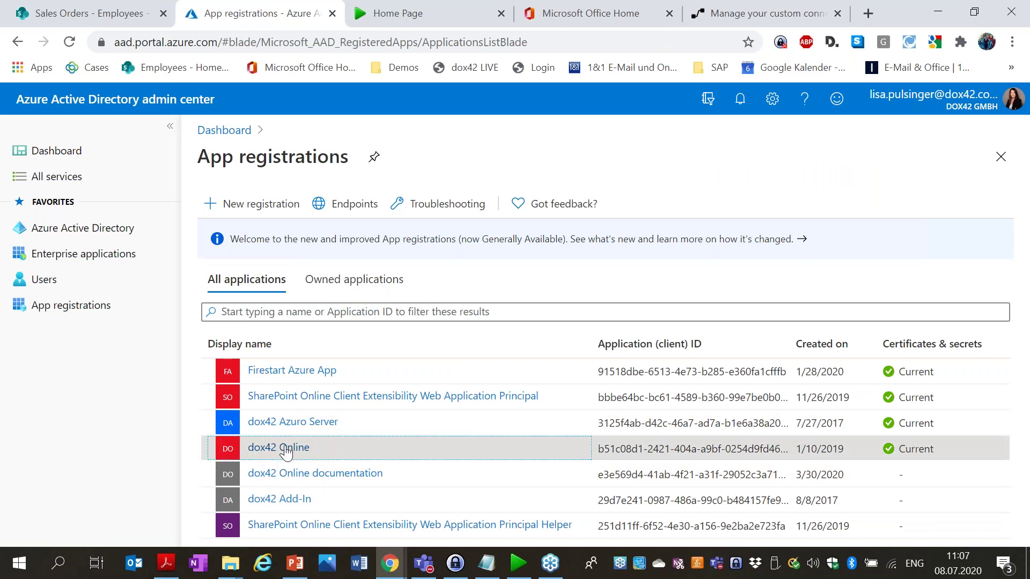
left_click(285, 450)
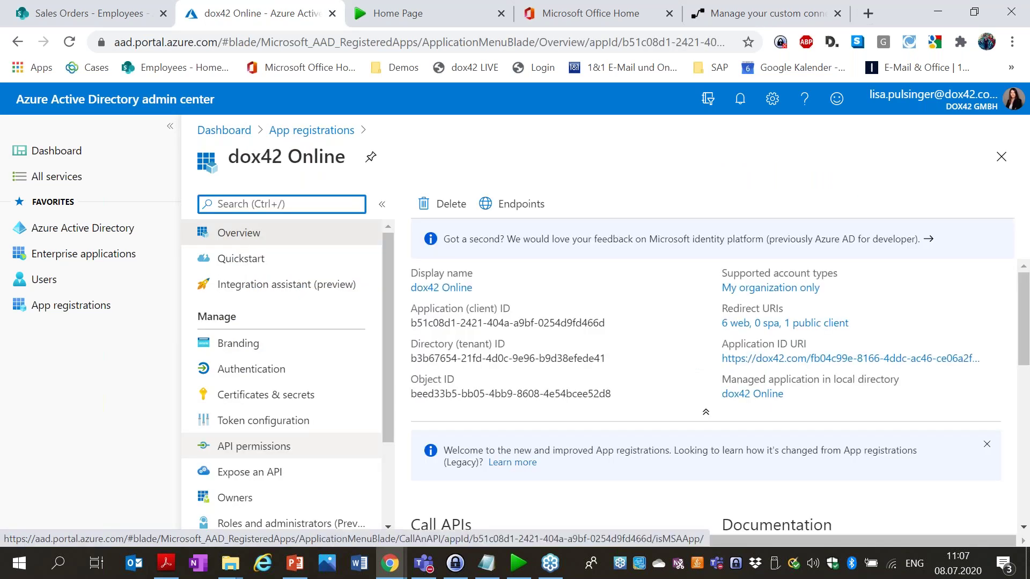
left_click(614, 322)
left_click(746, 7)
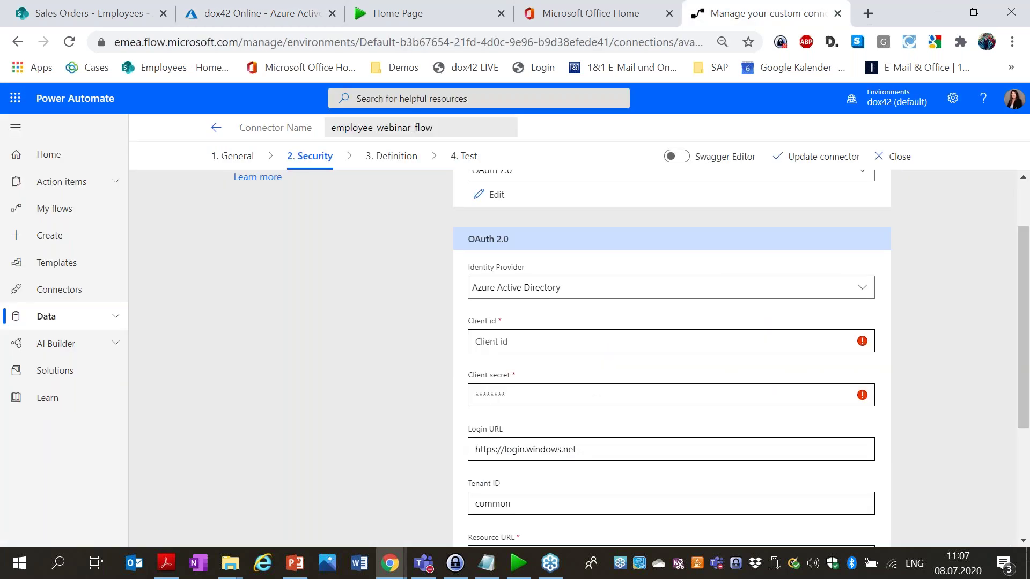
left_click(534, 343)
key("ctrl+v")
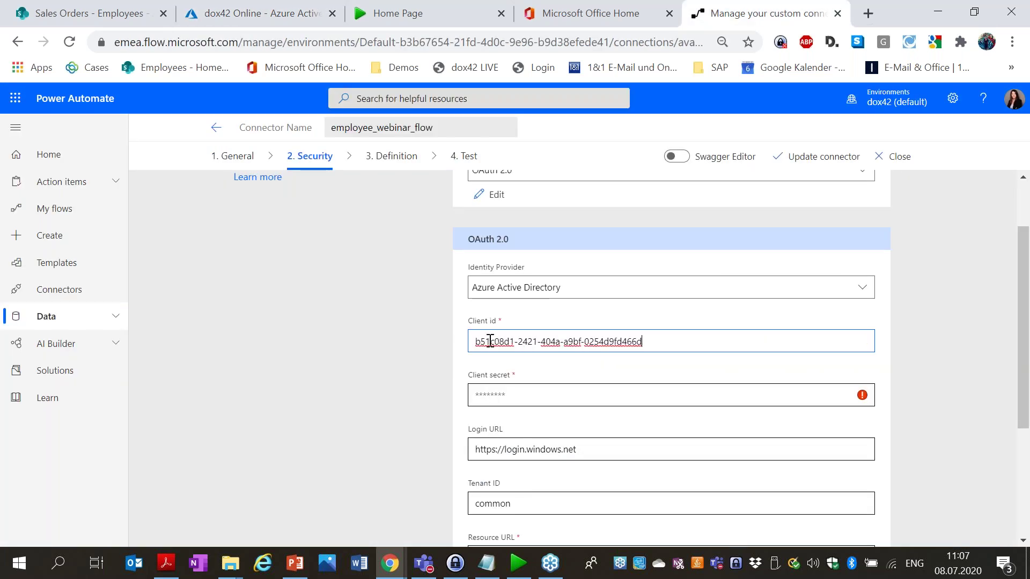
- Open the certificates and secrets of the dox42 Online app registration and fill in the connector's client secret
scroll(445, 356, "down", 2)
left_click(530, 324)
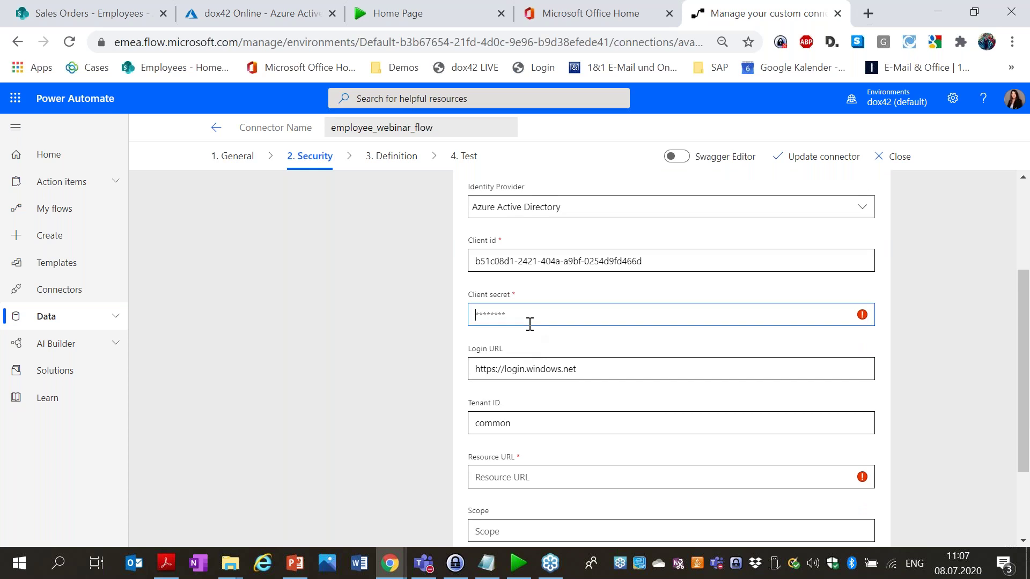
left_click(274, 6)
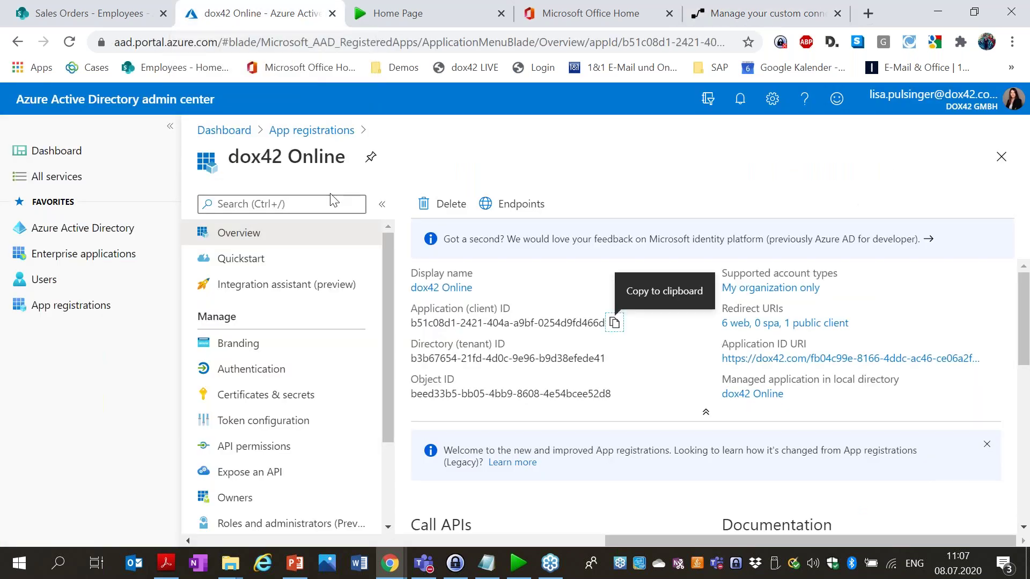
left_click(269, 395)
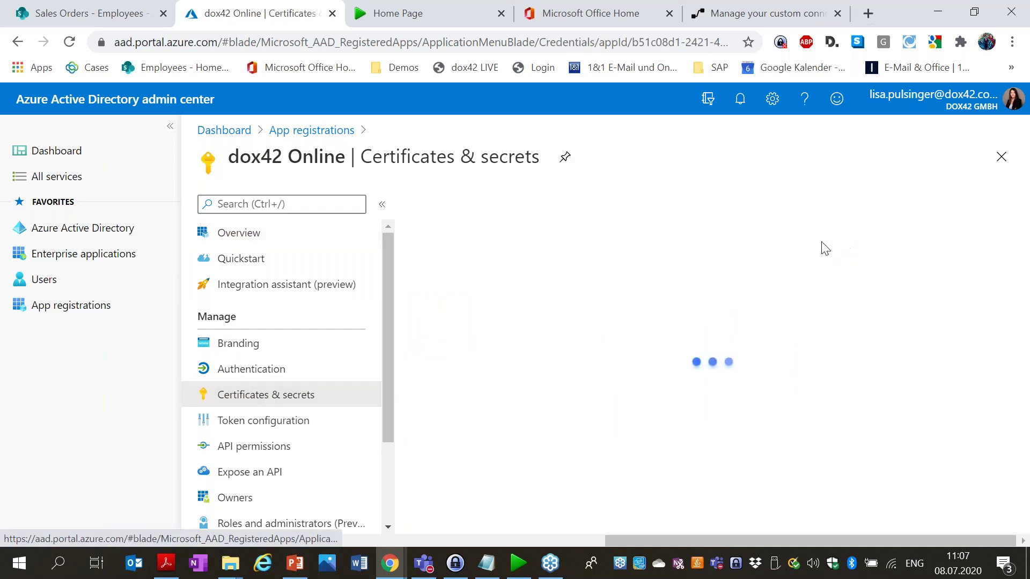
scroll(677, 271, "down", 2)
scroll(677, 271, "down", 3)
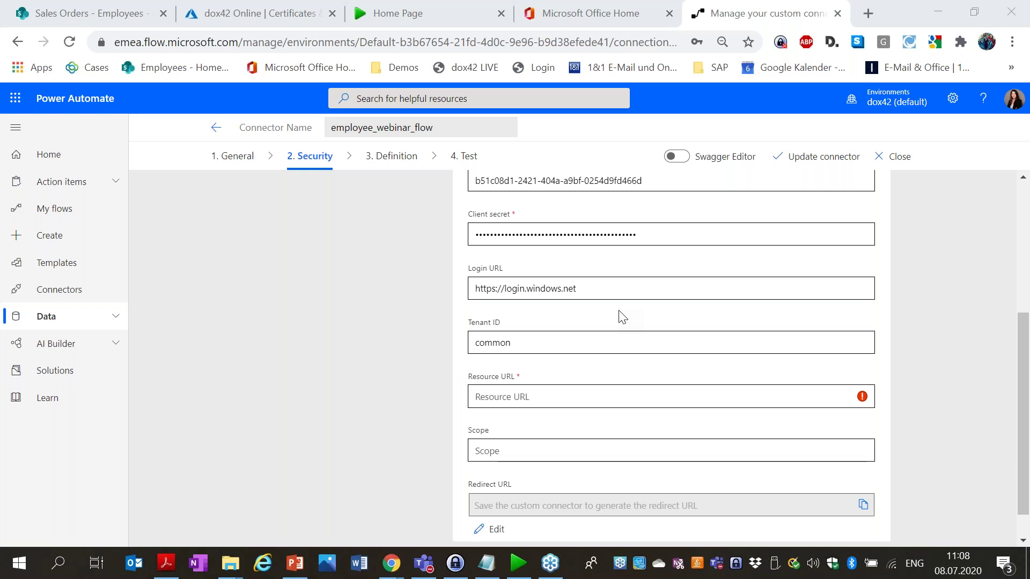
left_click(620, 396)
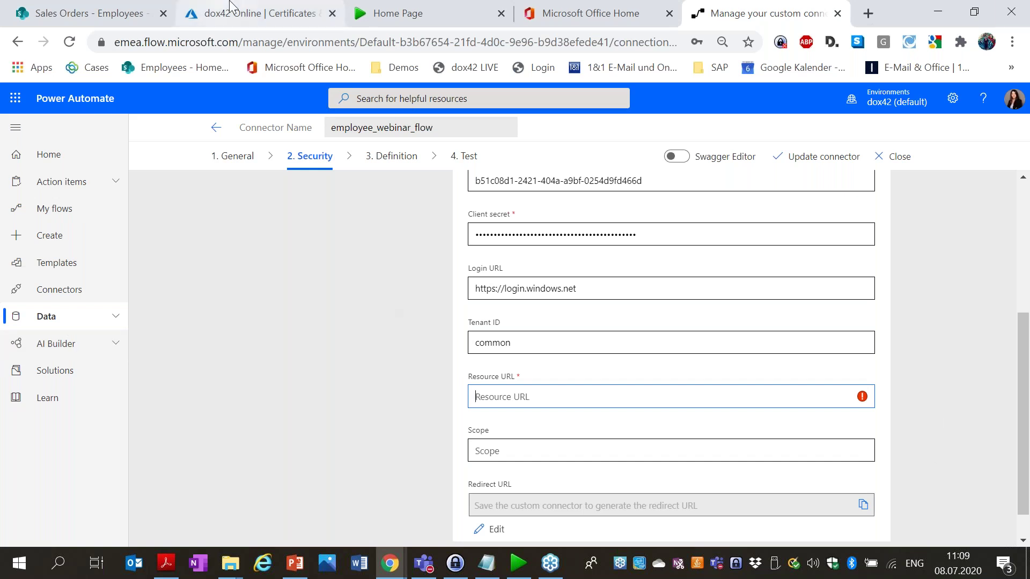
left_click(67, 7)
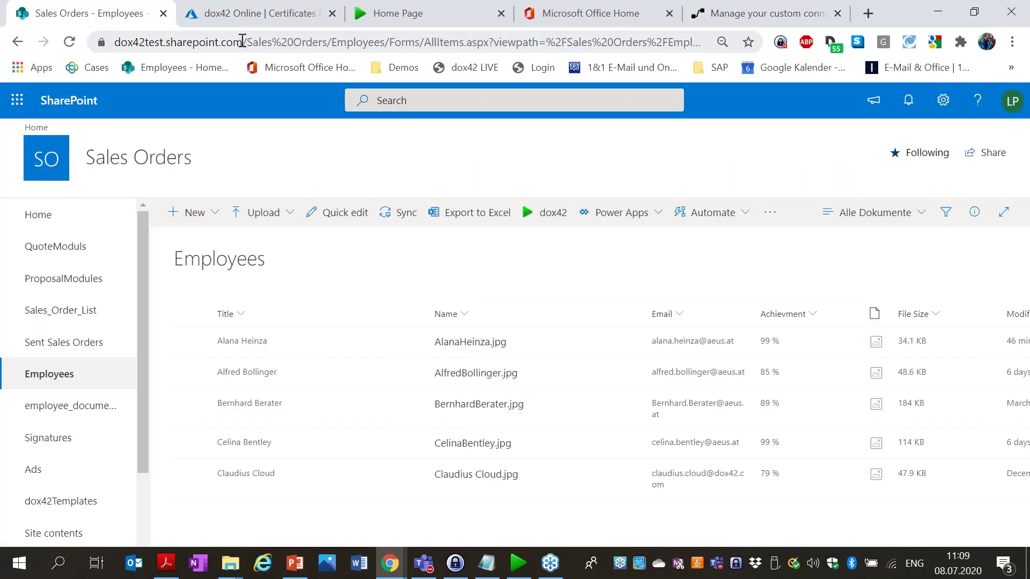
left_click_drag(242, 41, 72, 41)
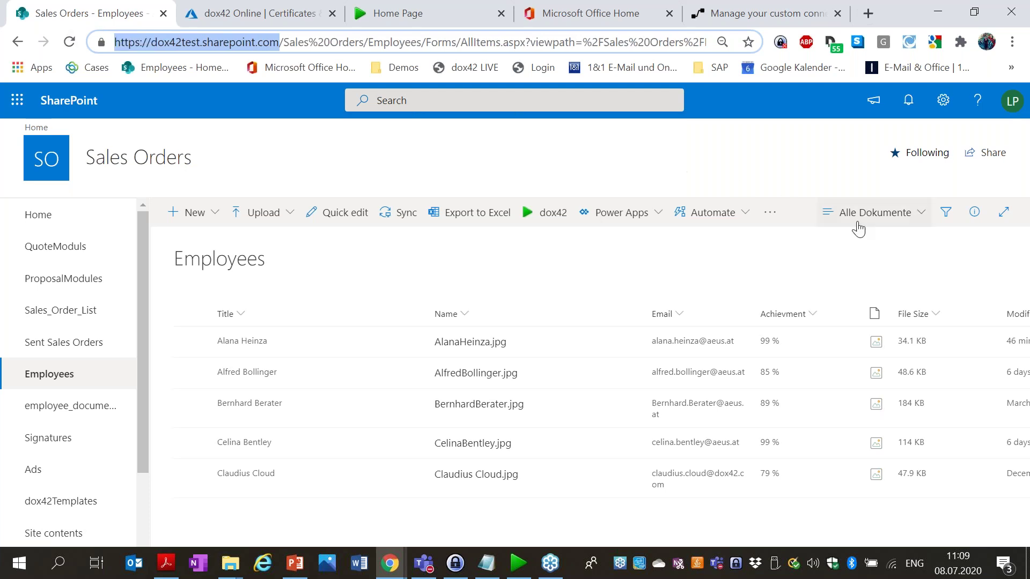
left_click(768, 4)
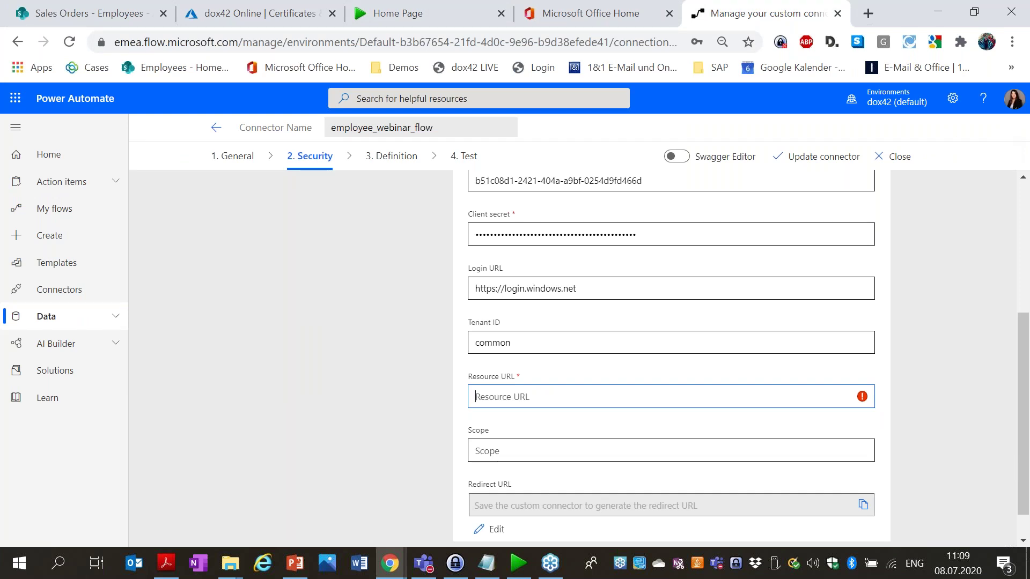
key("alt+Tab")
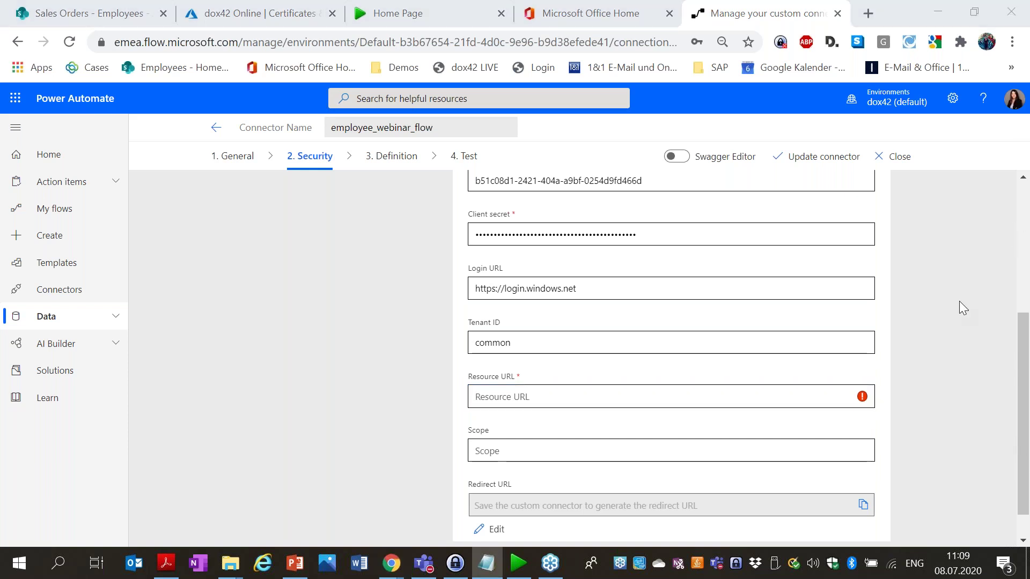
left_click(515, 389)
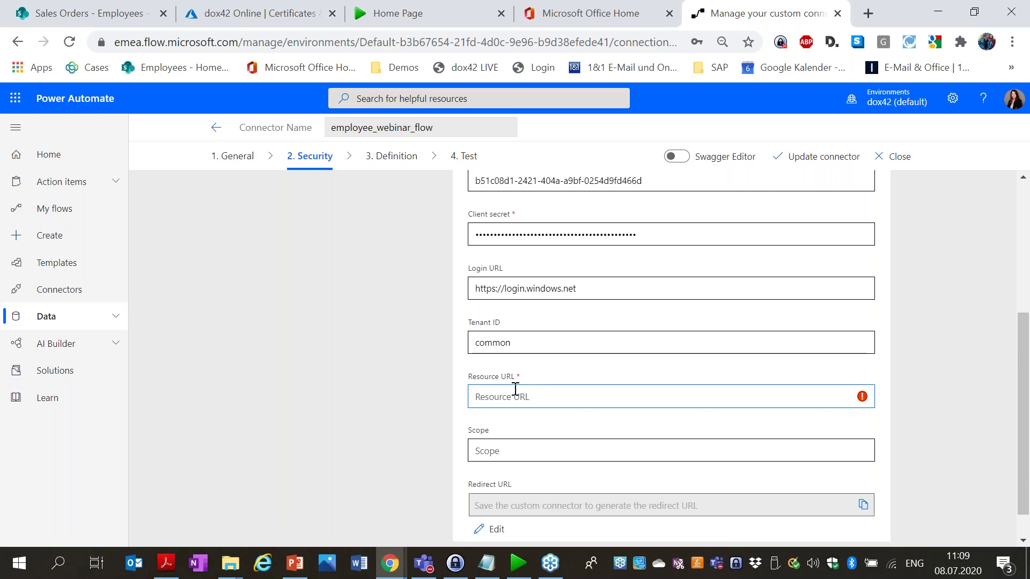
key("ctrl+v")
scroll(437, 391, "down", 1)
left_click(541, 414)
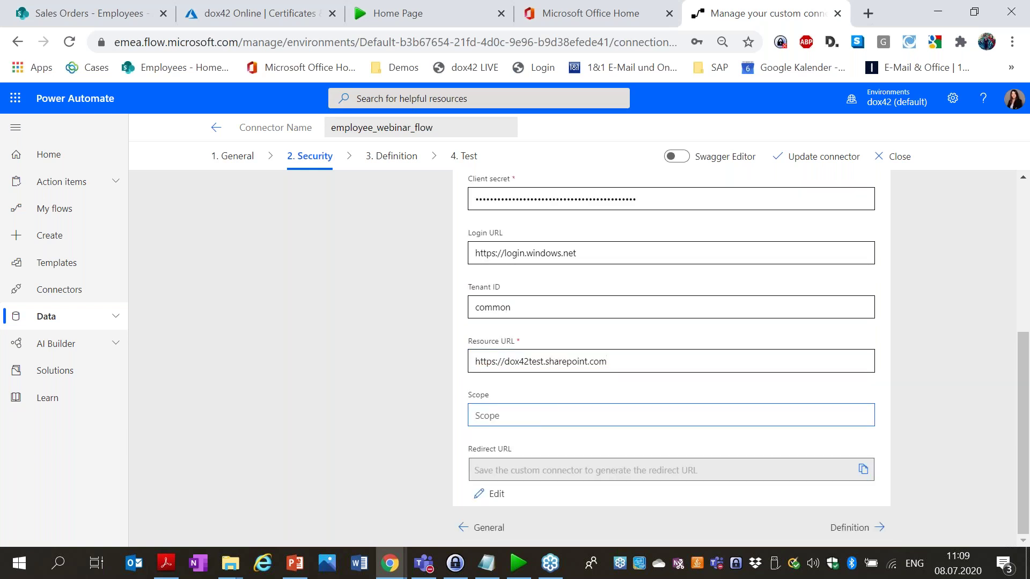
key("alt+Tab")
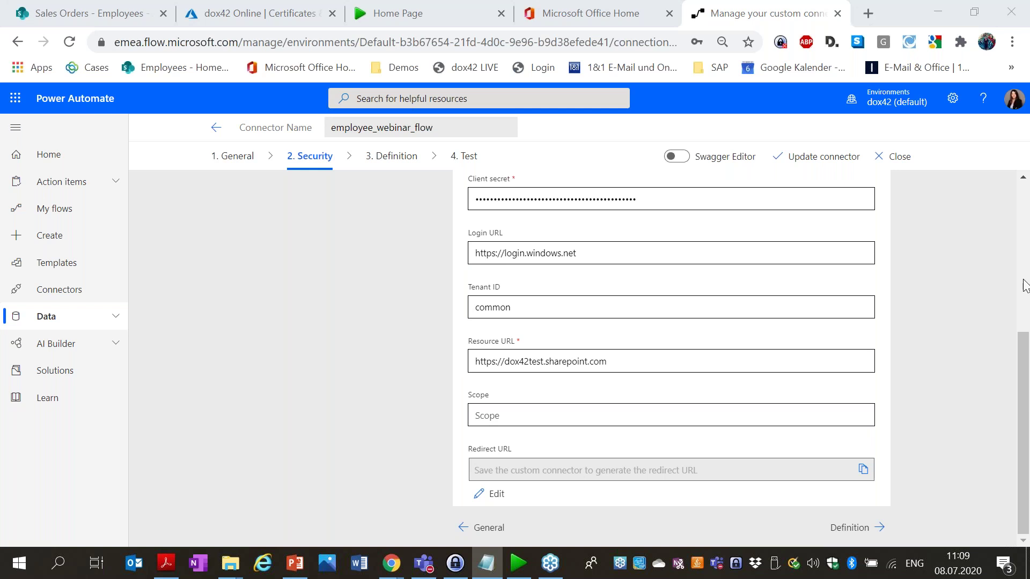
left_click(590, 409)
key("ctrl+v")
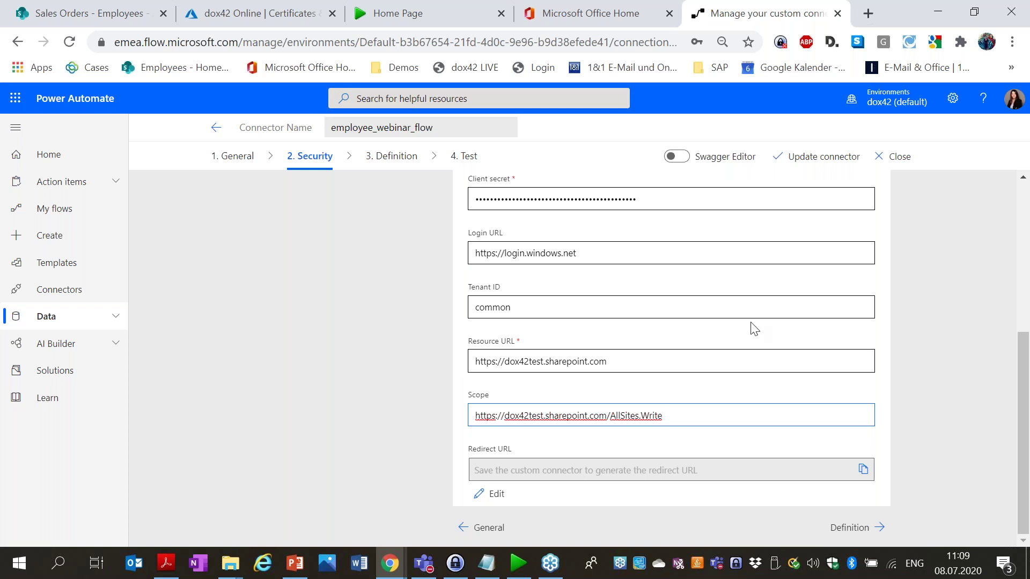
- Update the connector to save its security settings and generate the redirect URL, checking the Wi-Fi connection meanwhile
left_click(719, 473)
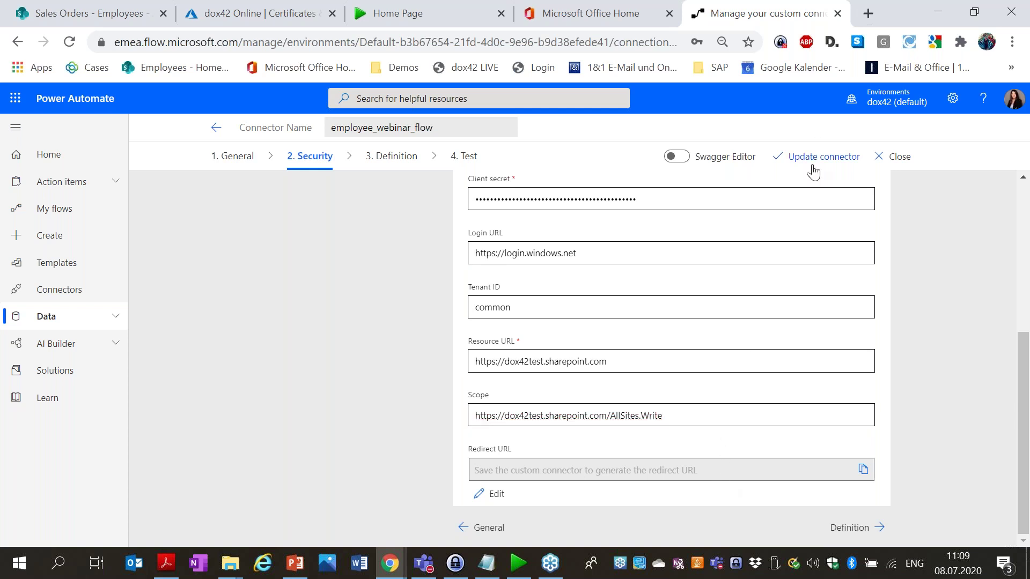
left_click(812, 168)
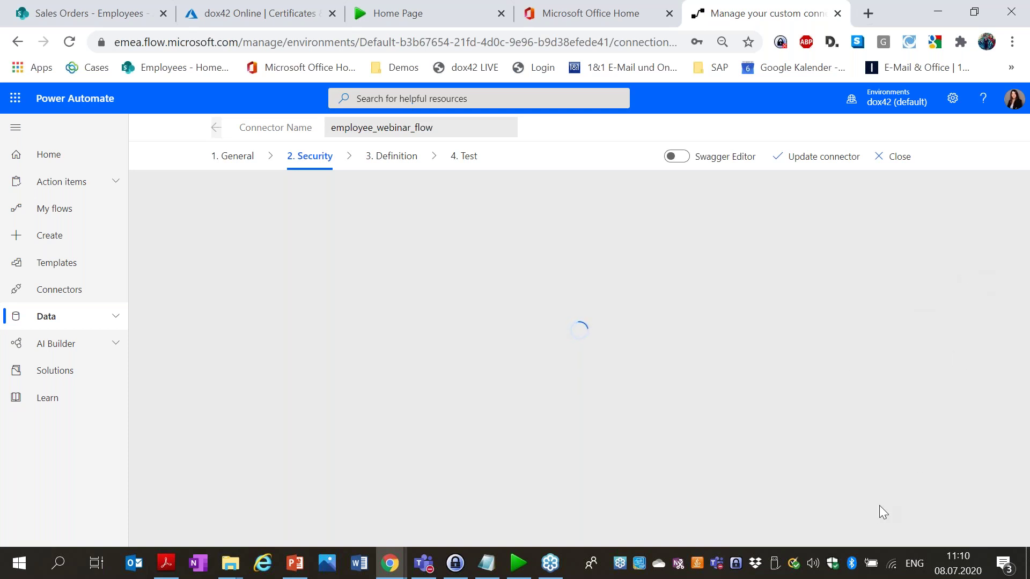
left_click(890, 568)
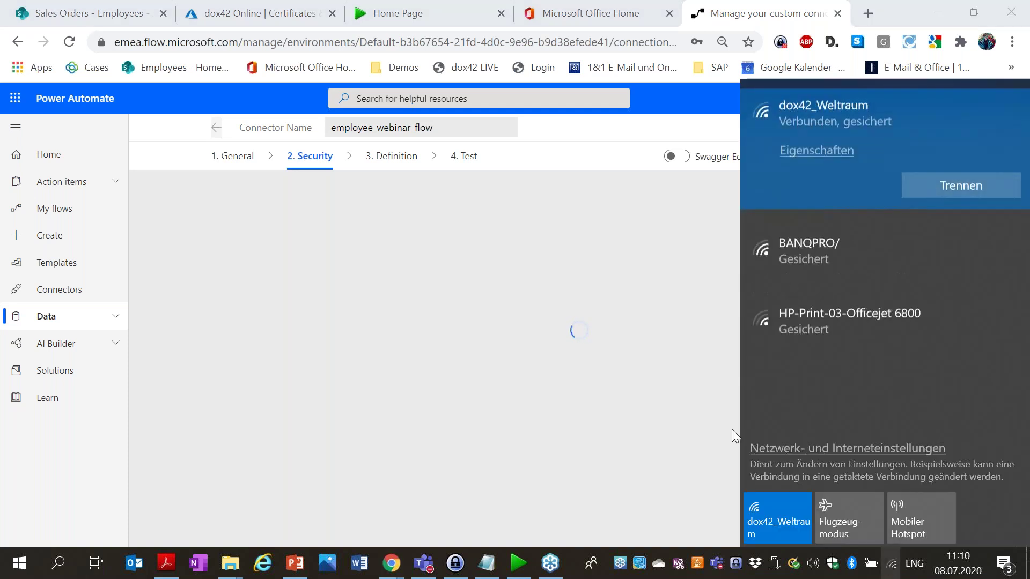
left_click(283, 282)
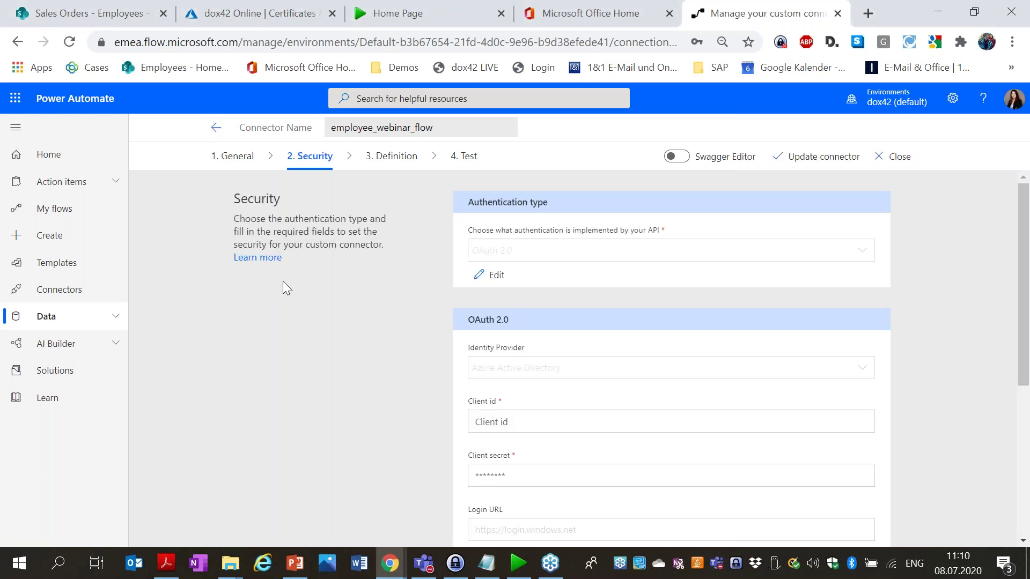
- Copy the connector's redirect URL and open the Authentication settings of the dox42 Online app registration in Azure Active Directory
scroll(407, 275, "down", 5)
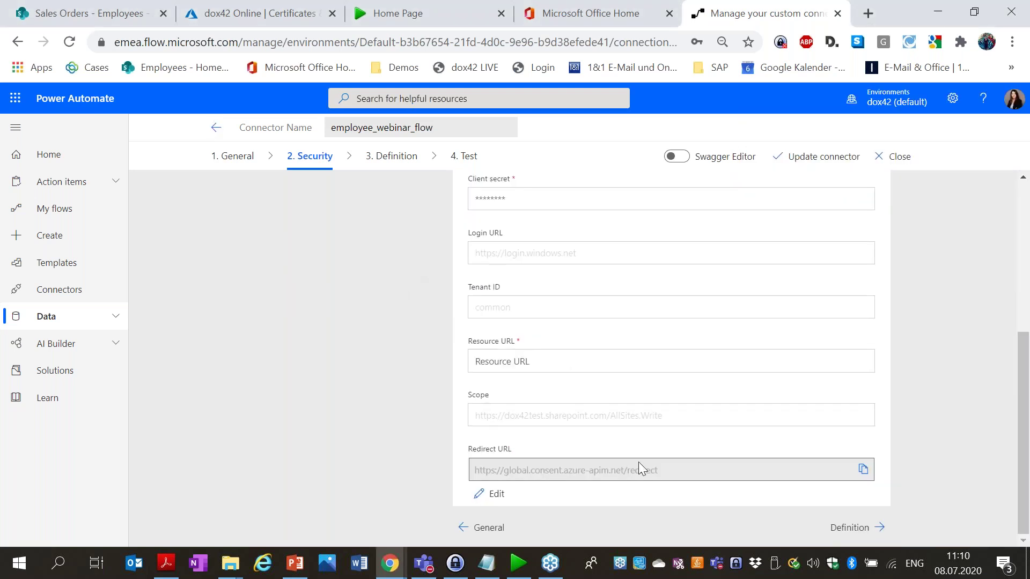
left_click(864, 470)
left_click(261, 7)
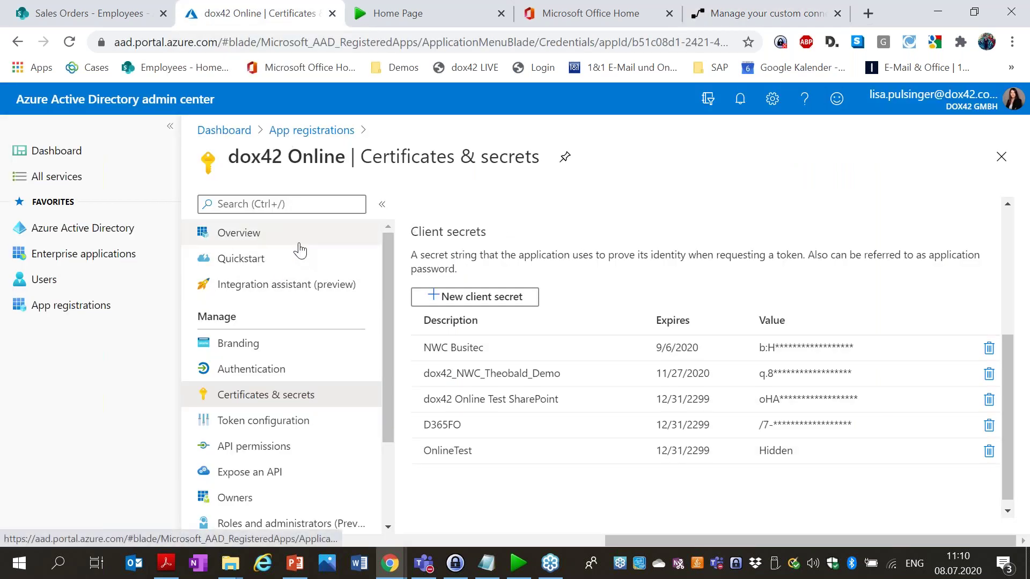
left_click(295, 369)
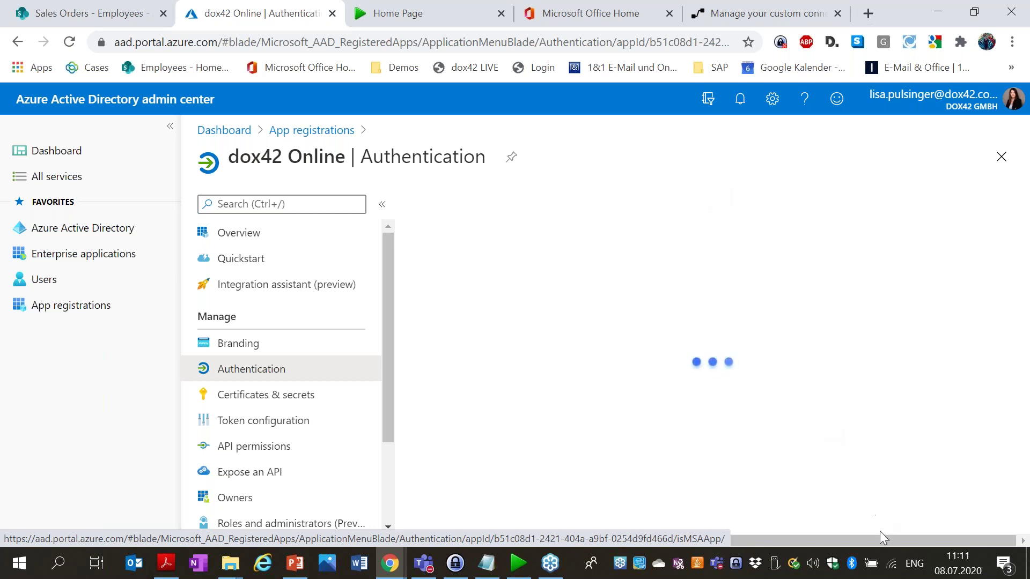
- Check the computer's Wi-Fi connection and reload the app registration's Authentication page
left_click(891, 573)
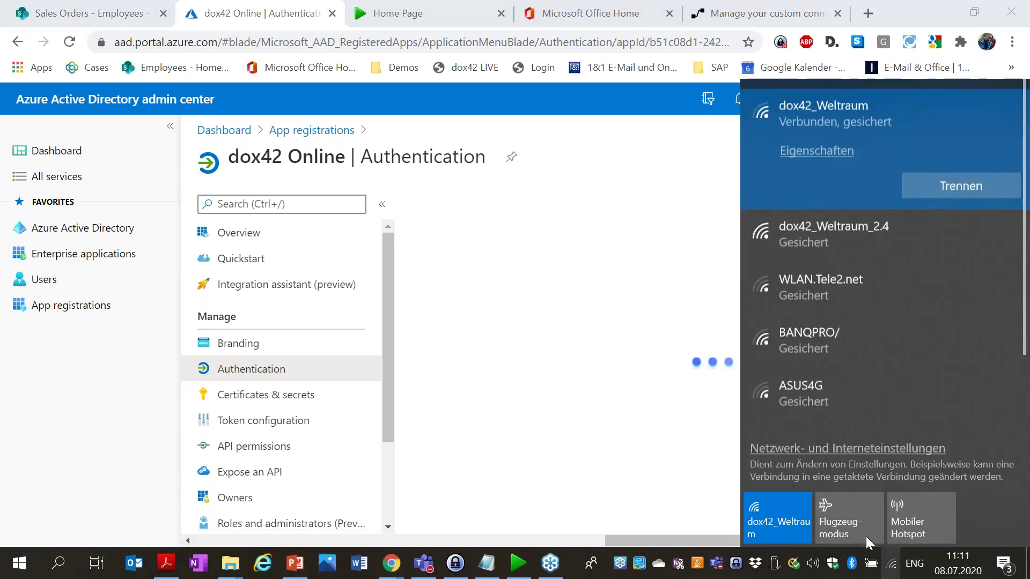
left_click(621, 195)
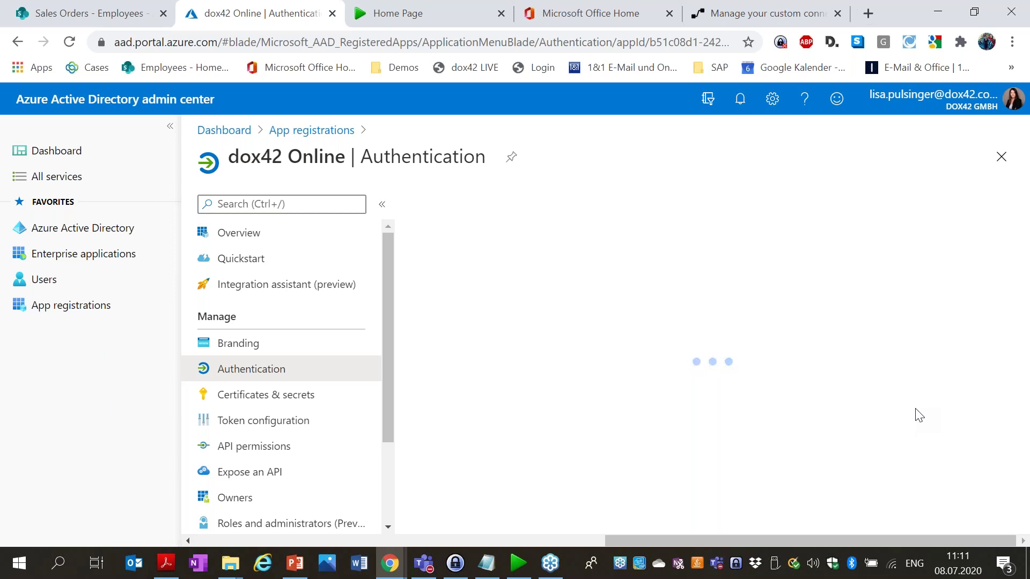
left_click(649, 42)
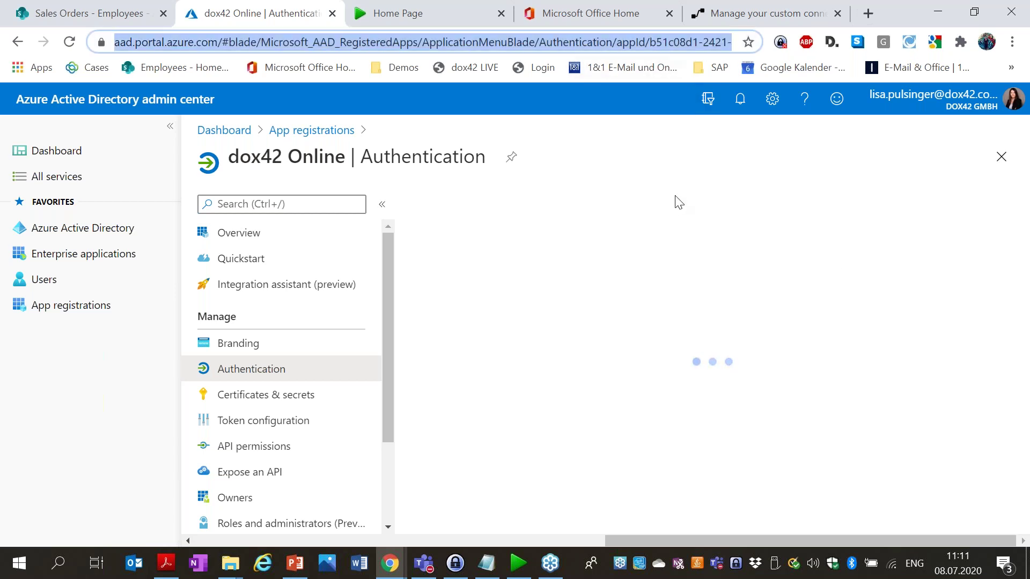
key("Return")
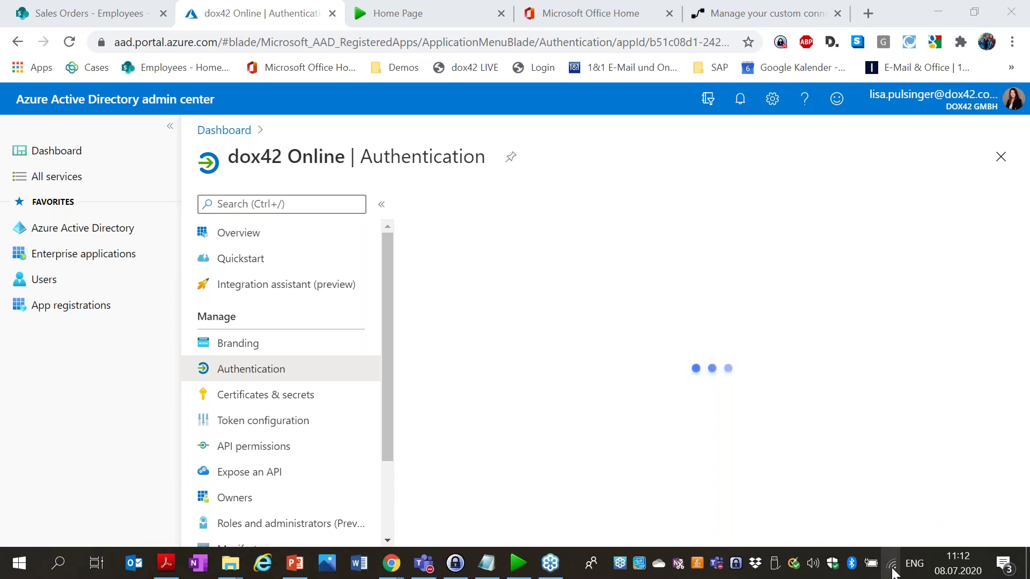
- Connect the computer to the Wi-Fi network dox42_Weltraum_2.4
left_click(892, 565)
left_click(874, 242)
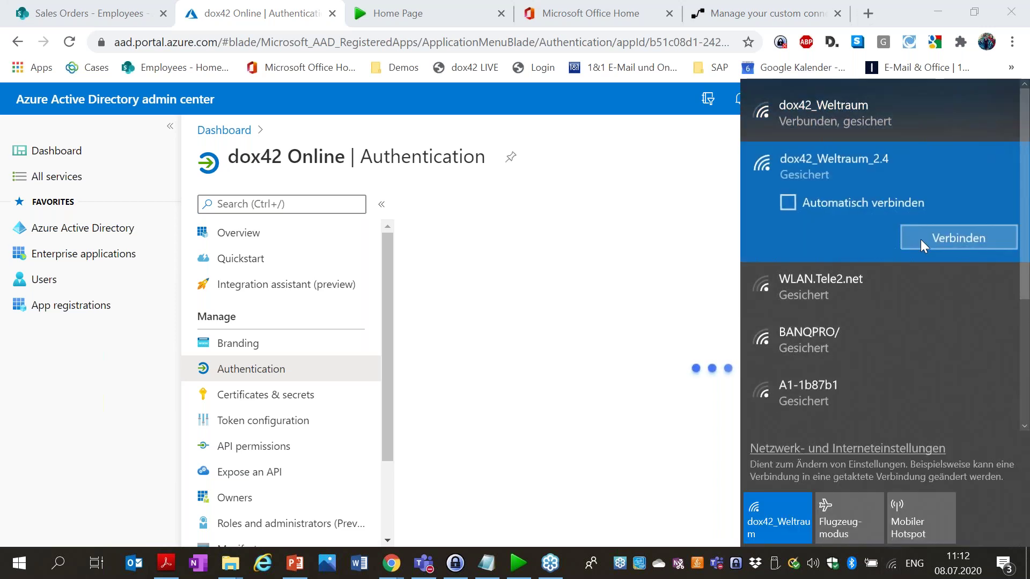
left_click(922, 239)
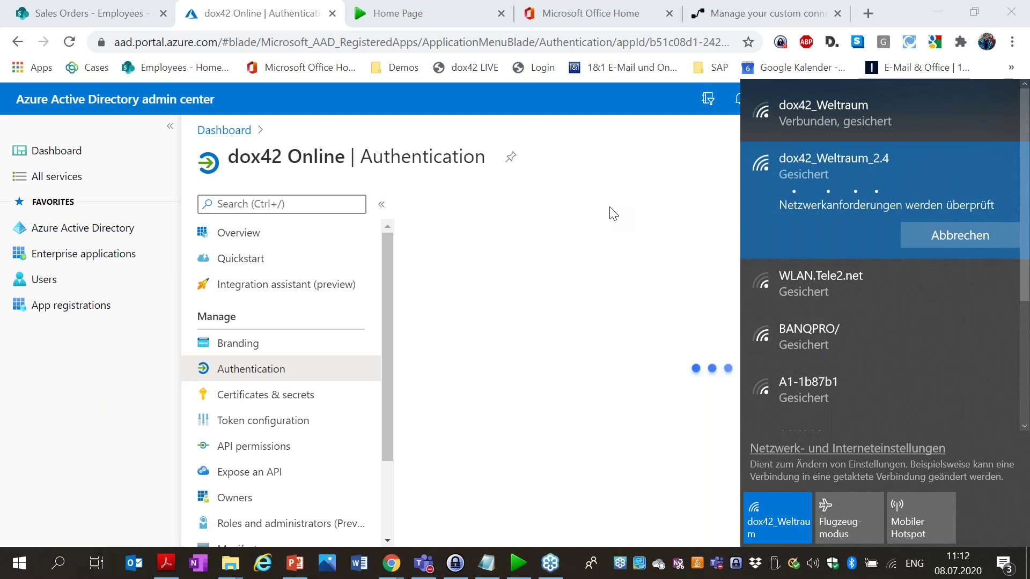
left_click(586, 187)
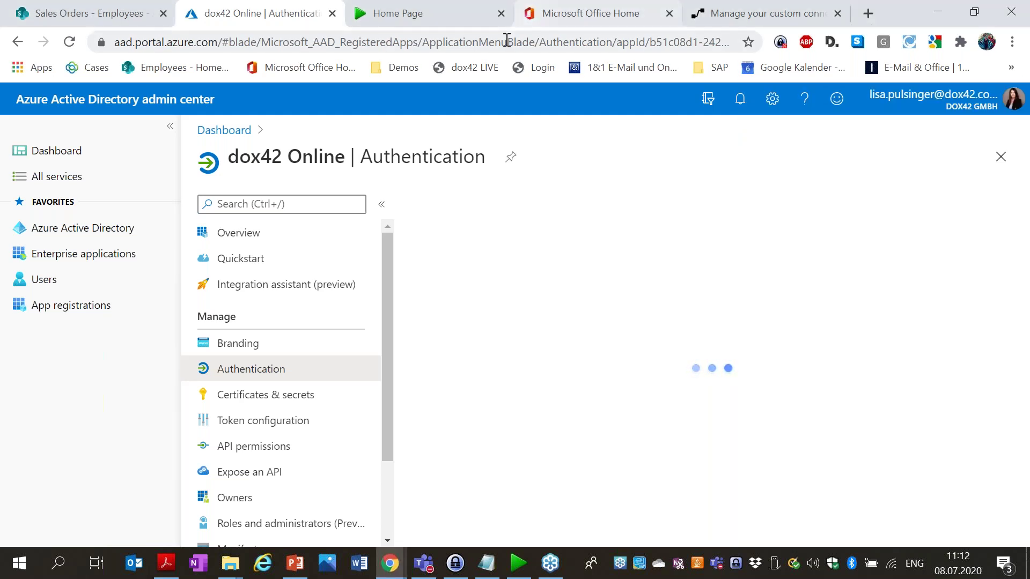
- Reopen the app registration's Authentication settings and compare its web redirect URIs with the connector's redirect URL
left_click(238, 343)
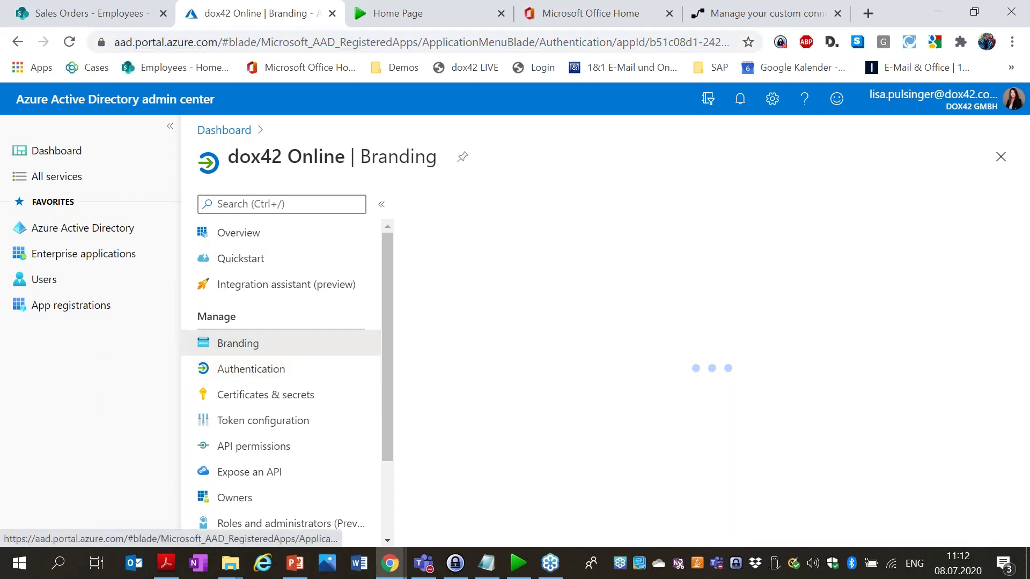
left_click(263, 370)
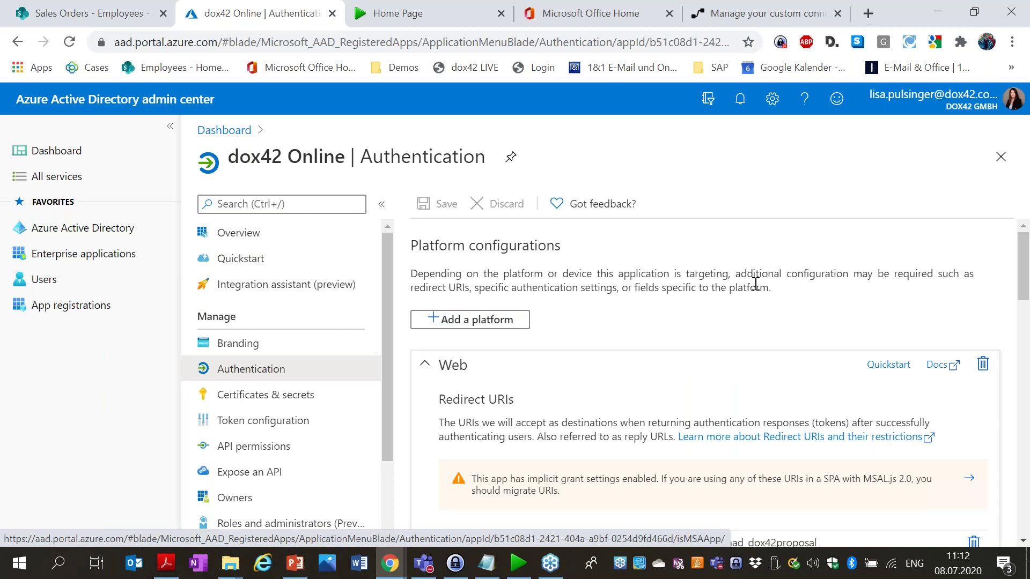
scroll(756, 282, "down", 5)
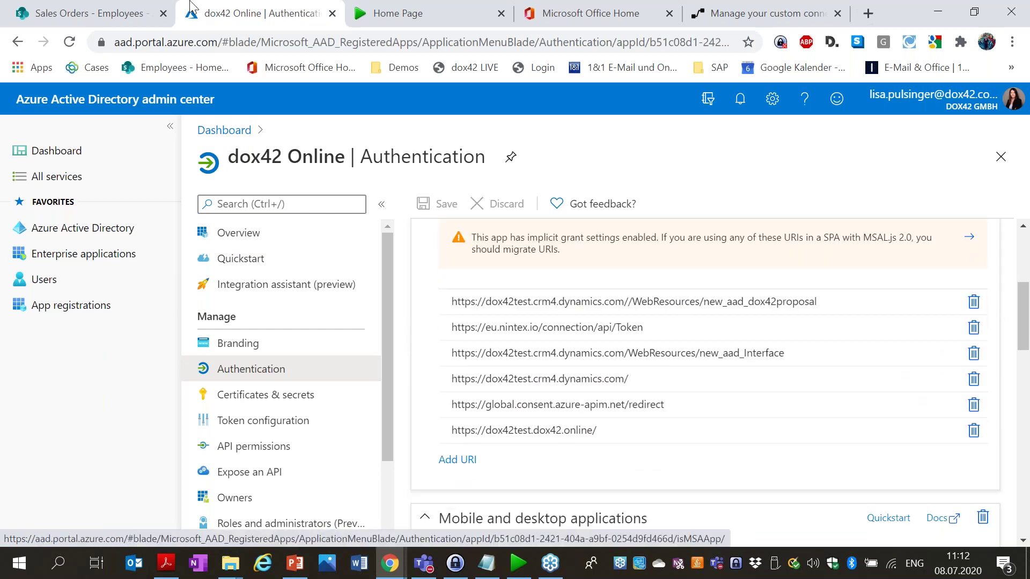
left_click(762, 14)
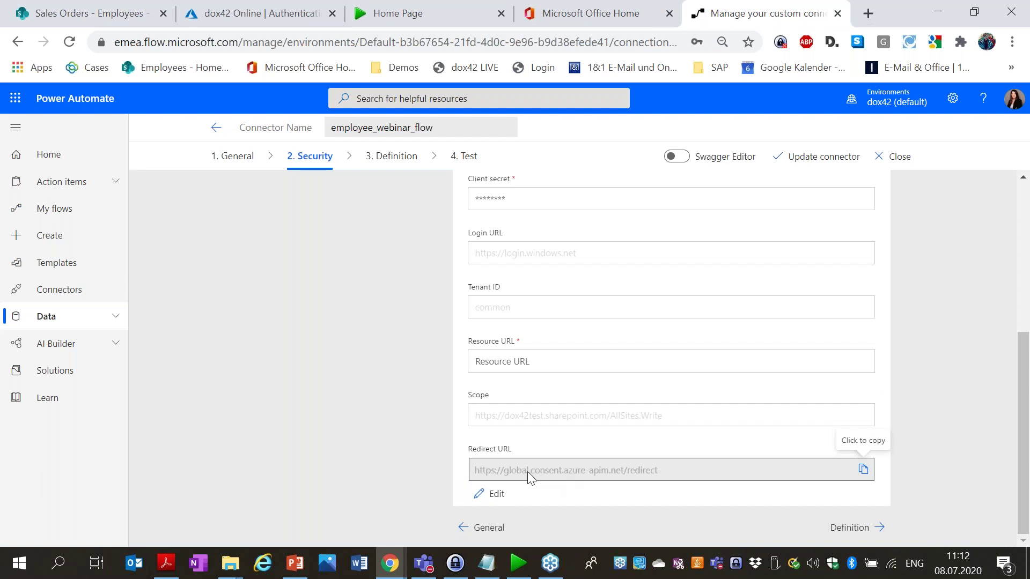
left_click(863, 469)
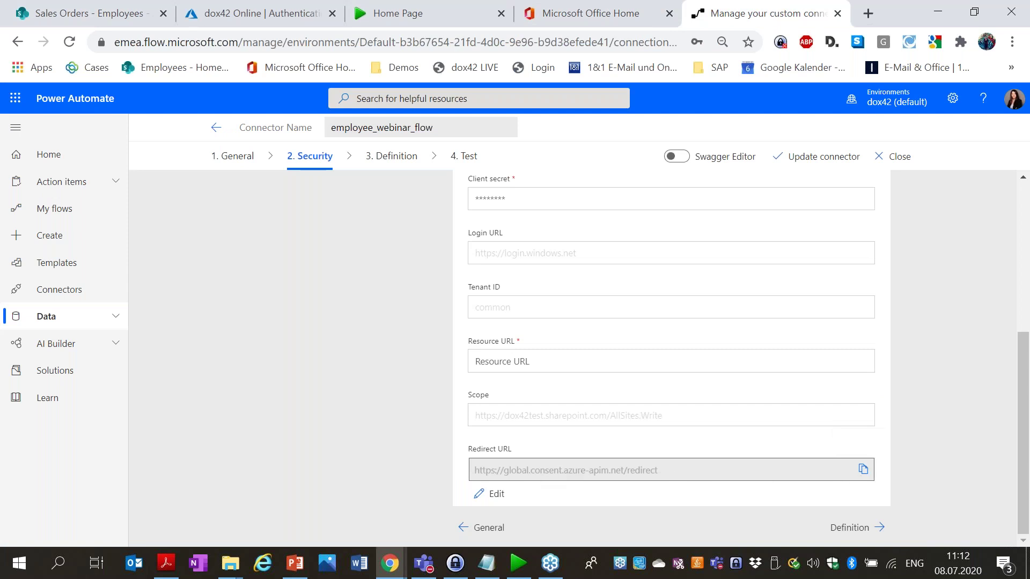
left_click(234, 8)
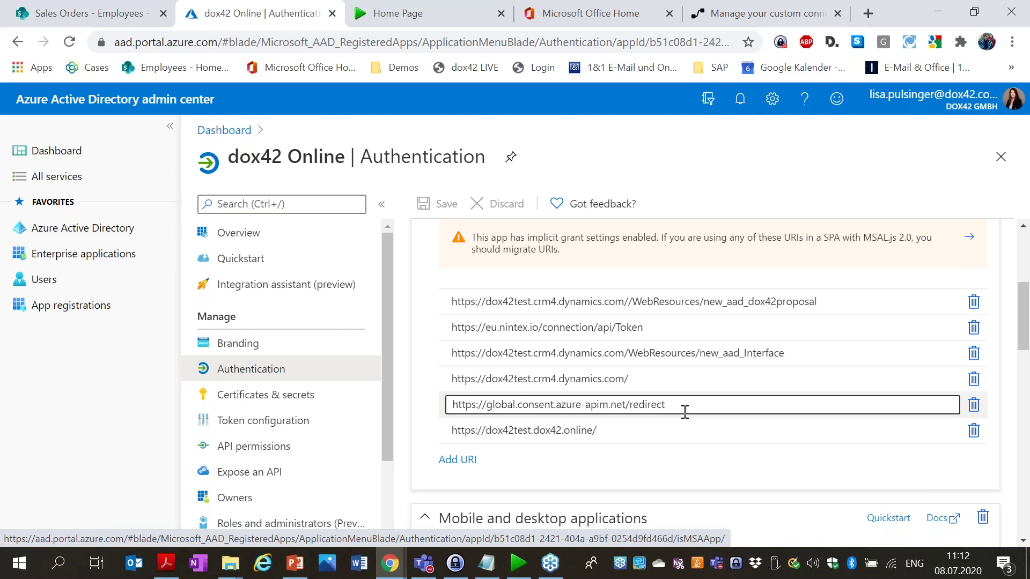
- Return to the connector in Power Automate and add a new action with the summary dox42_webinar_flow to its definition
left_click(761, 11)
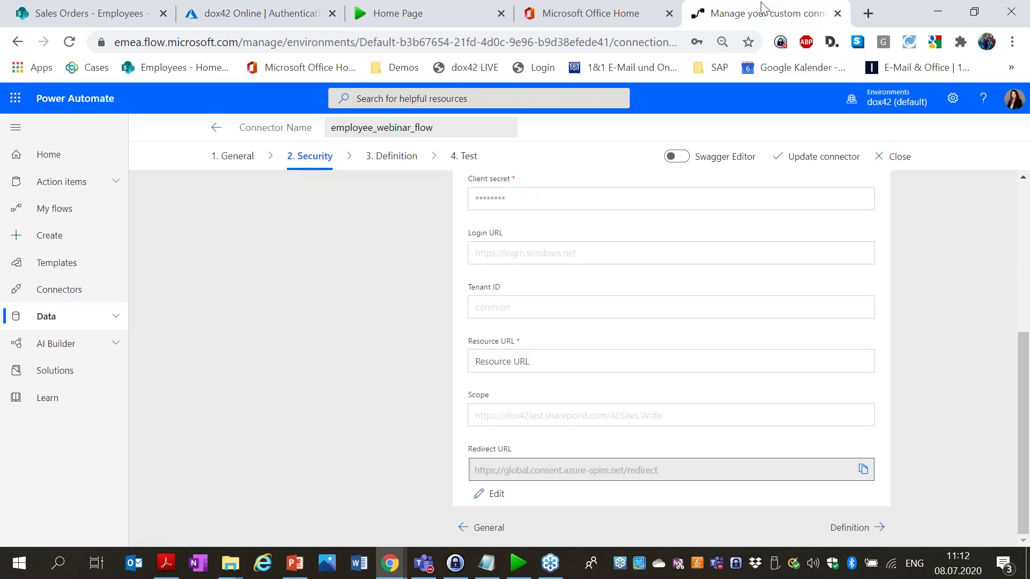
left_click(840, 527)
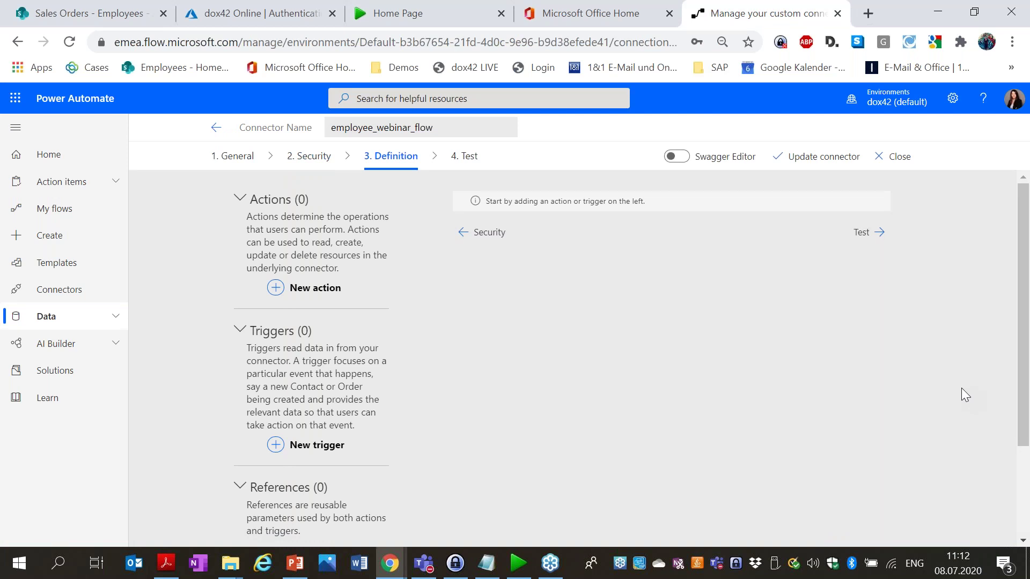
left_click(301, 294)
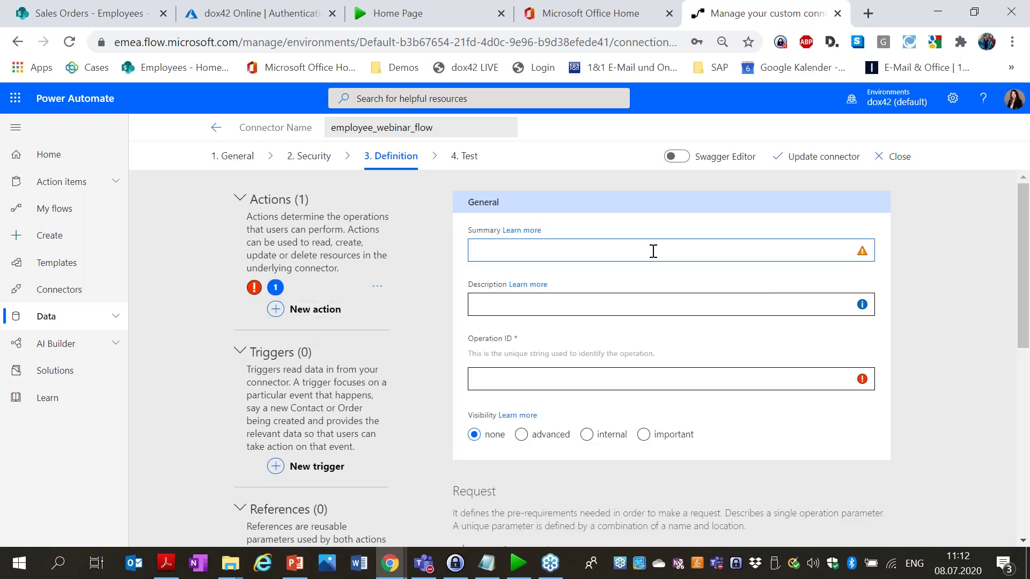
left_click(650, 256)
type("dox42_webinar_flow")
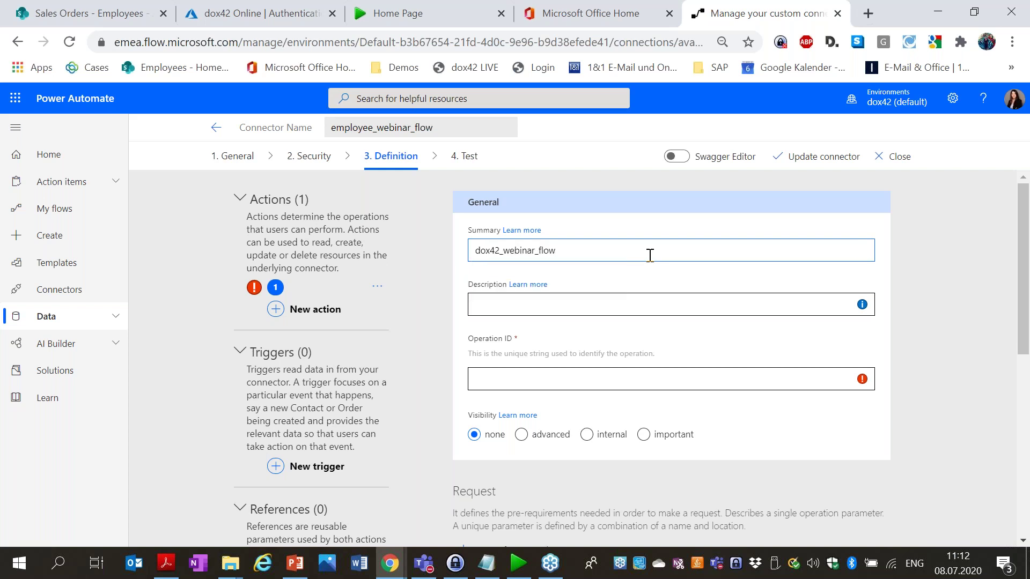
- Set the new action's operation ID to webinar_flow_dox42_EN
left_click(537, 398)
left_click(533, 382)
type("w")
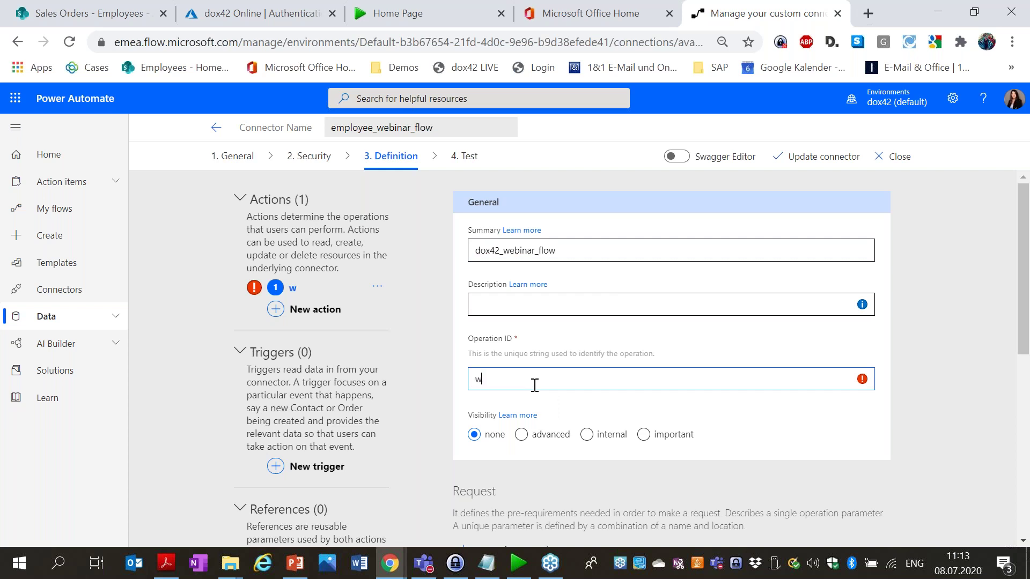
type("ebinar_flow_dox42_EN")
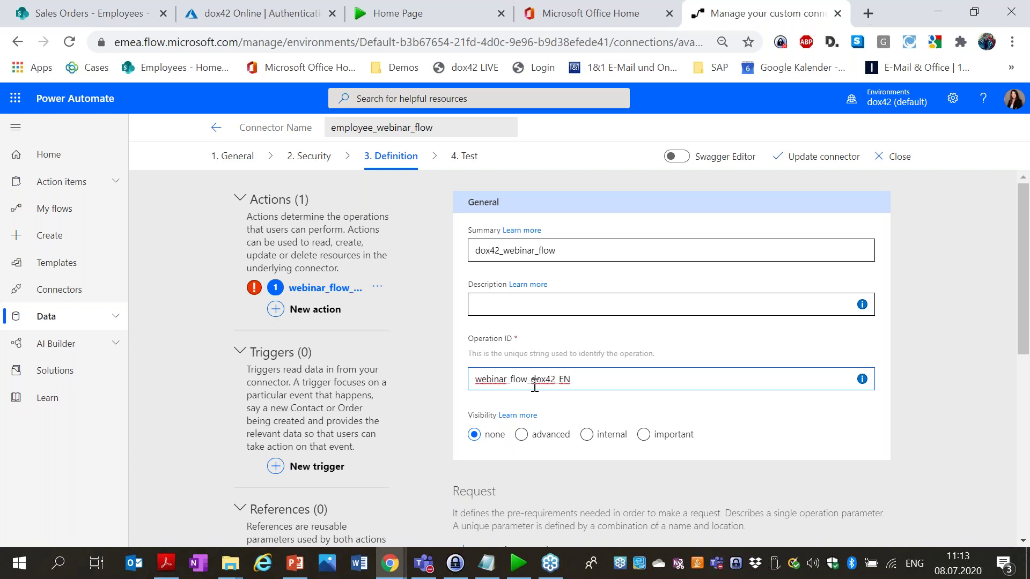
- Start importing the action's request from a sample
scroll(556, 302, "down", 1)
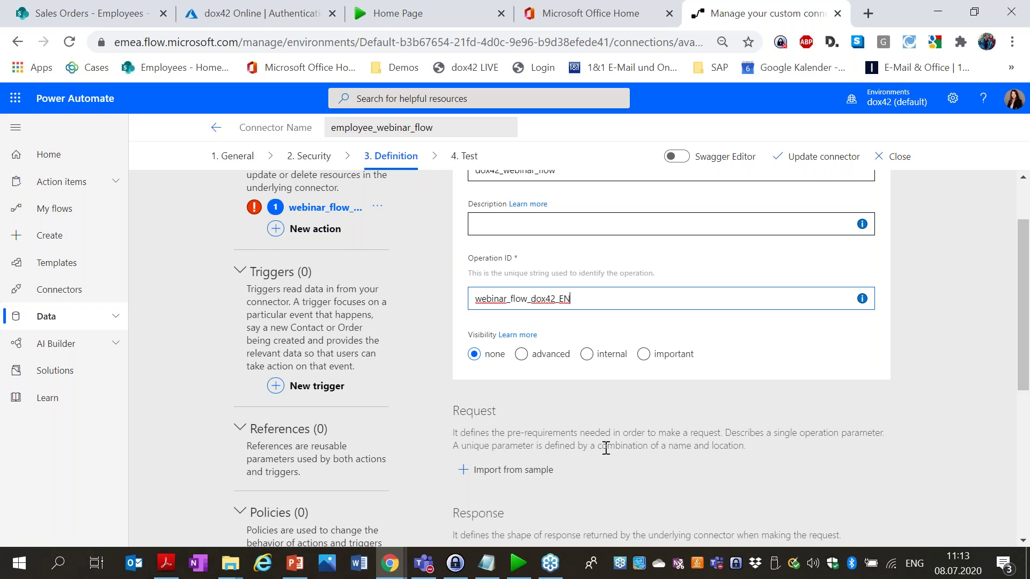
scroll(662, 450, "up", 1)
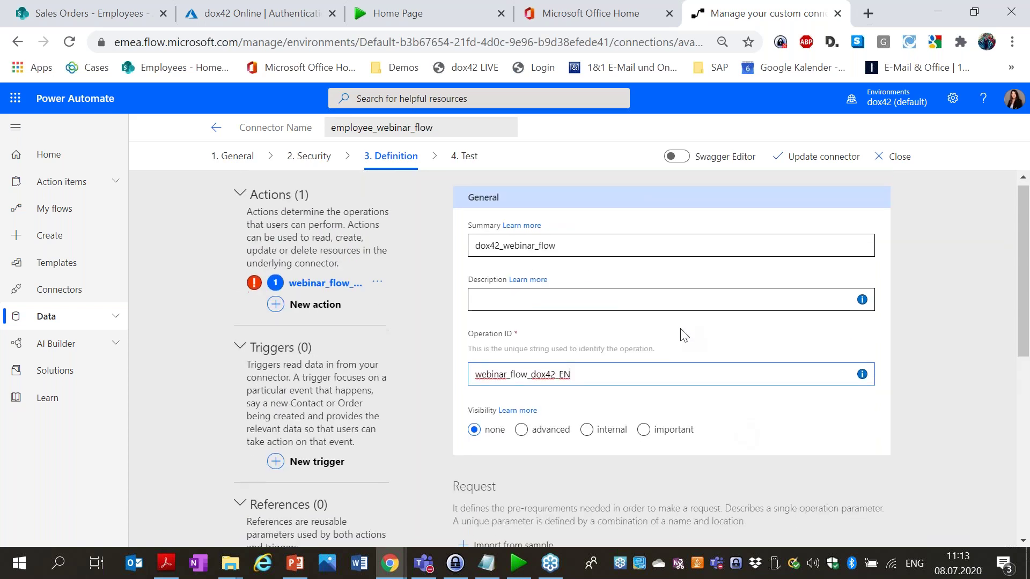
scroll(684, 336, "down", 2)
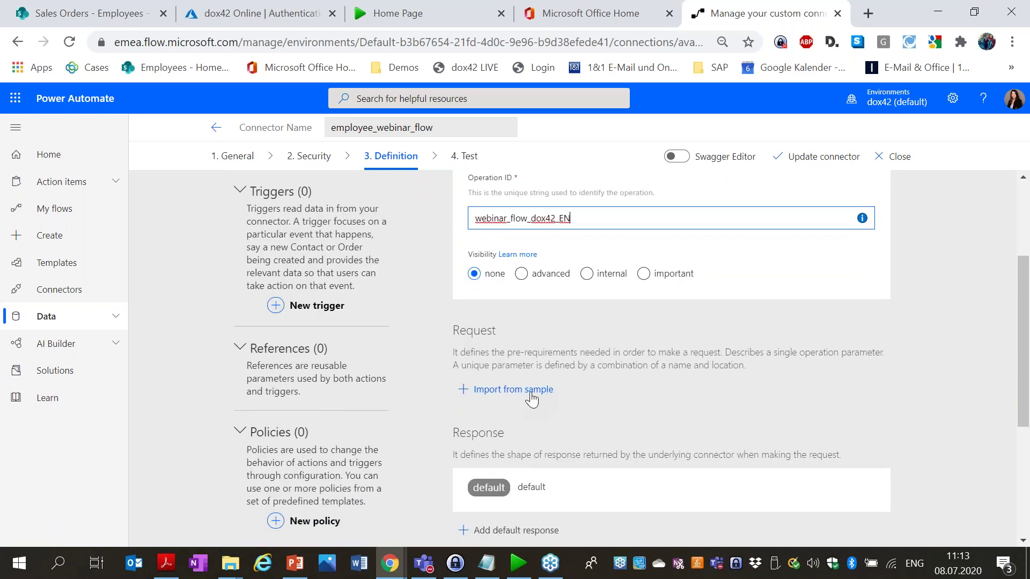
left_click(531, 391)
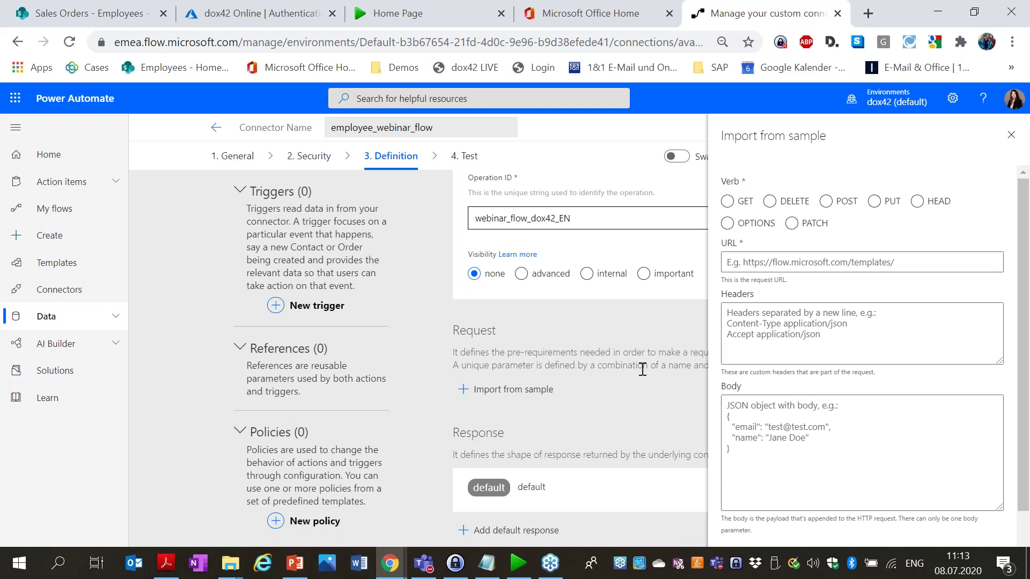
- Switch to the dox42 Server TestClient, generate the REST URL for the GenerateDocument call and copy it
left_click(518, 563)
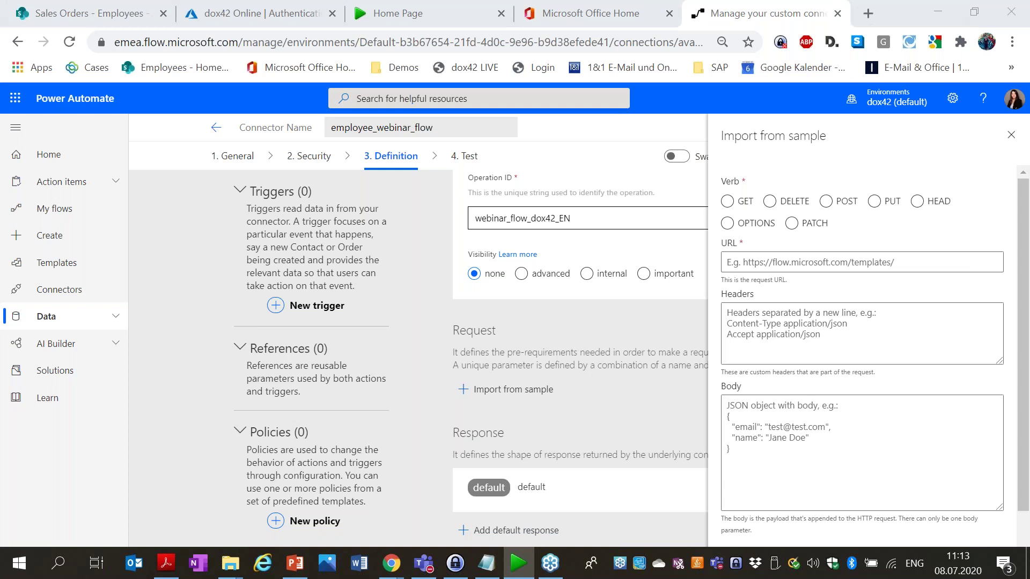
left_click_drag(849, 167, 489, 26)
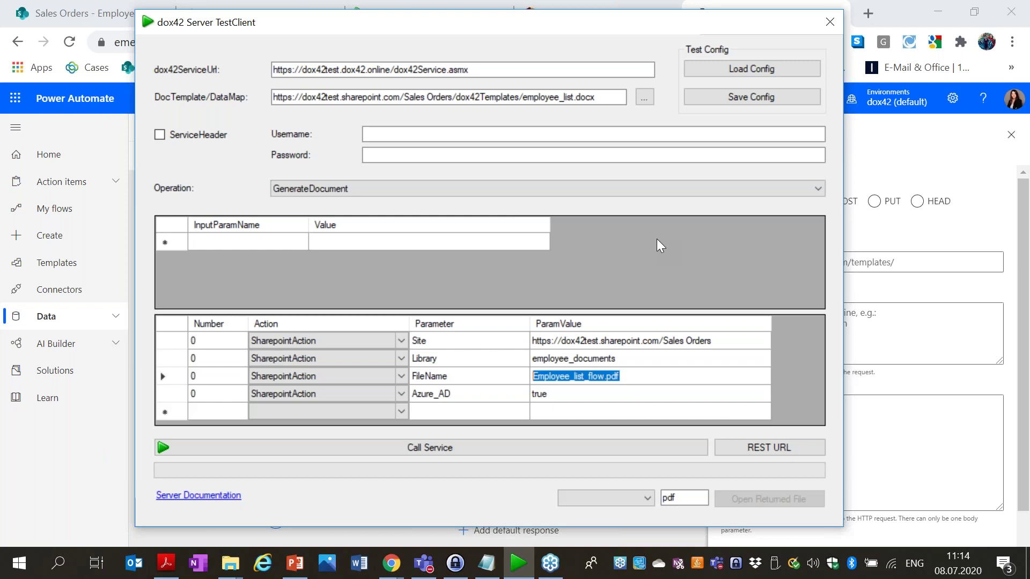
left_click(766, 448)
left_click_drag(619, 310, 314, 190)
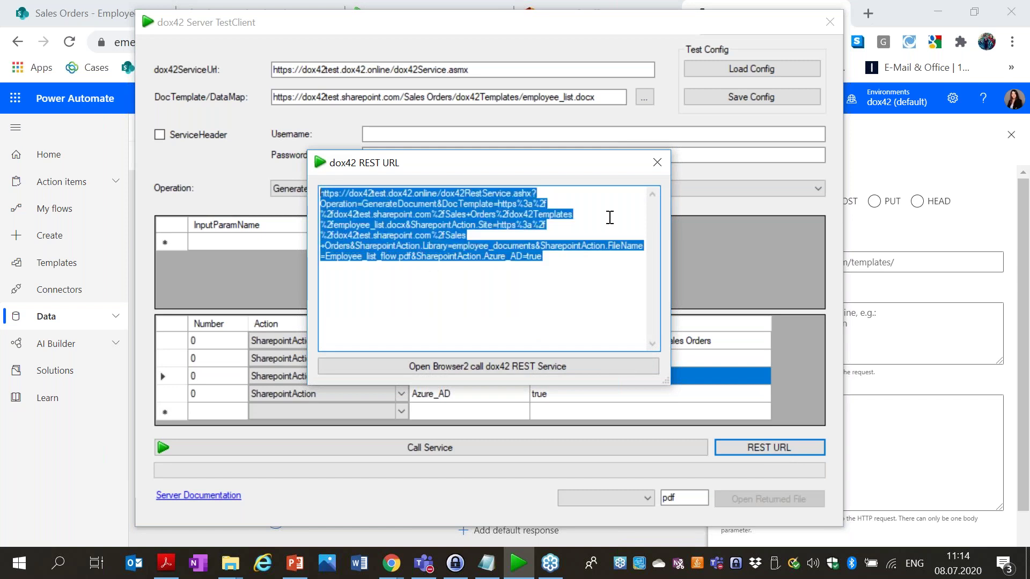
- Import the action's sample request in Power Automate with the GET verb, the copied dox42 REST URL and an accept header
left_click(969, 157)
left_click(744, 206)
left_click(768, 260)
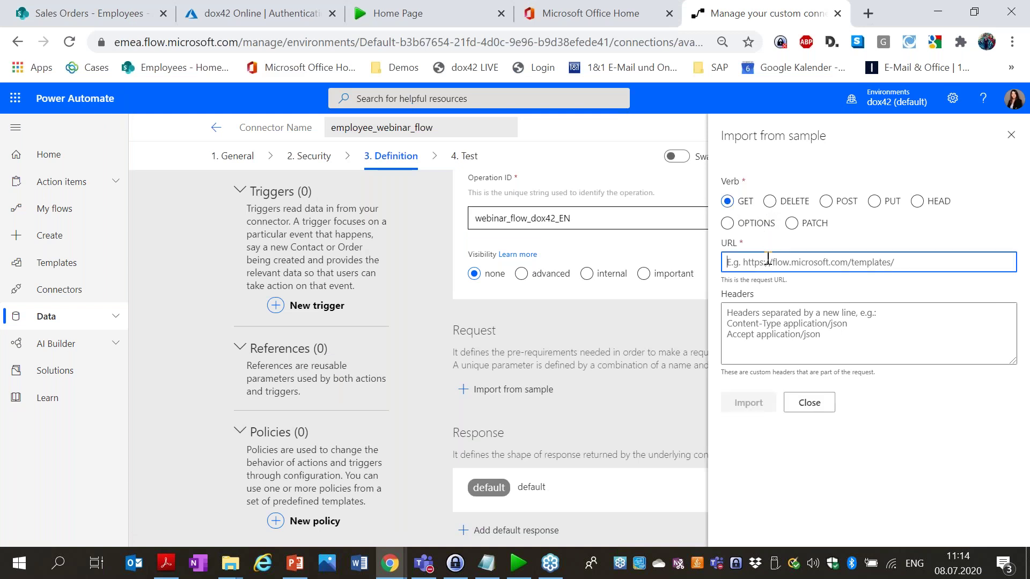
key("ctrl+v")
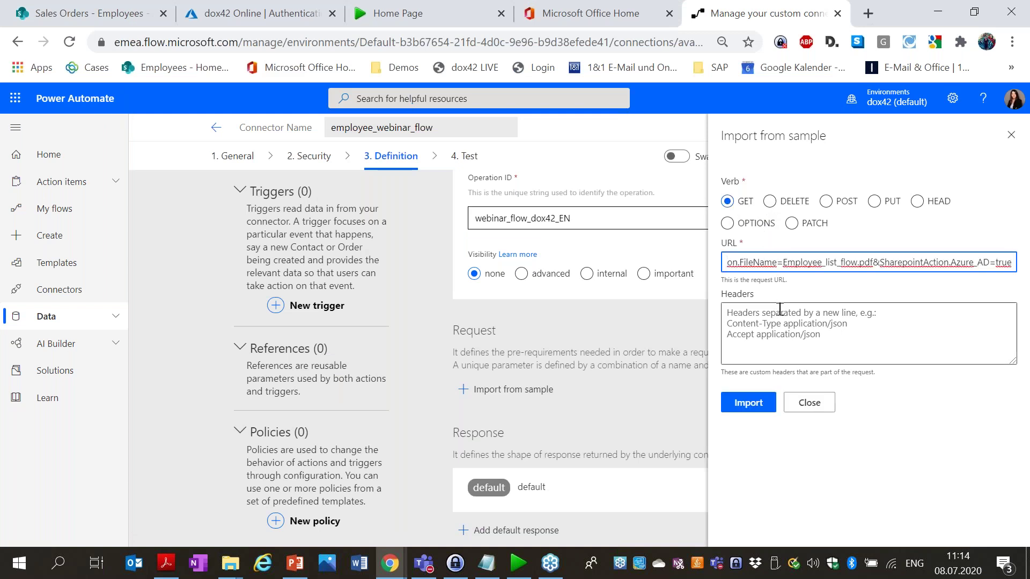
left_click(763, 310)
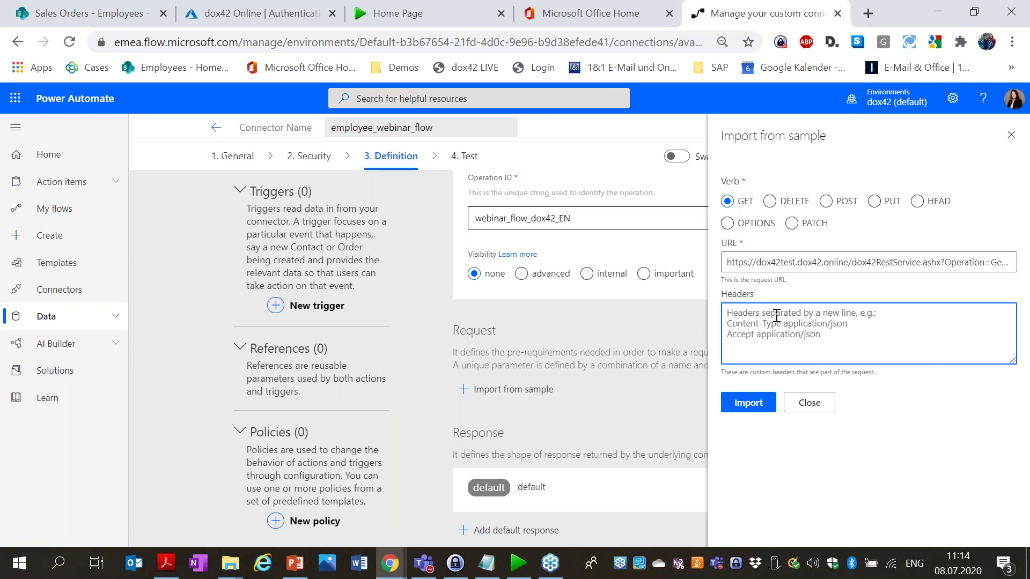
type("accept")
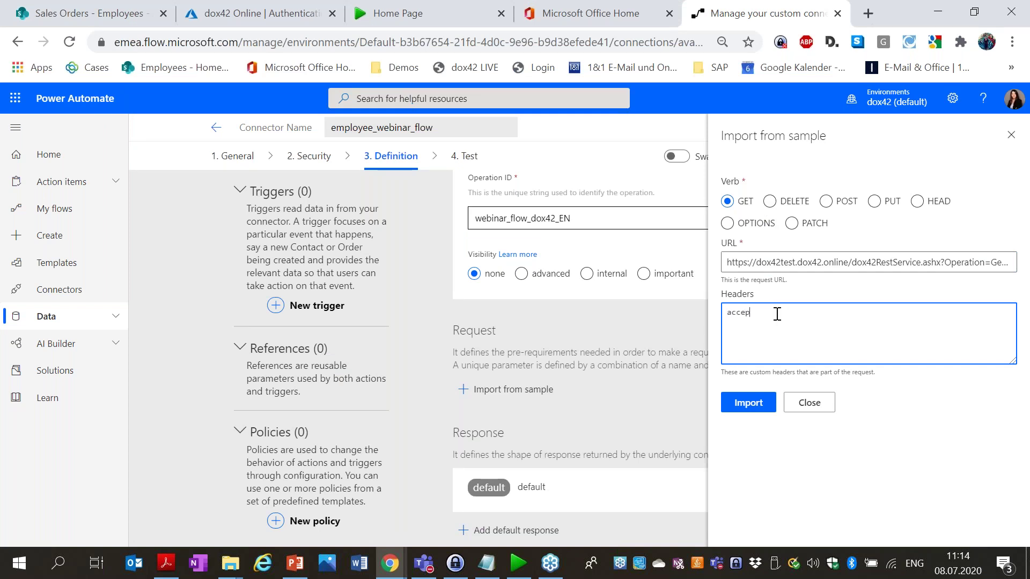
left_click(751, 404)
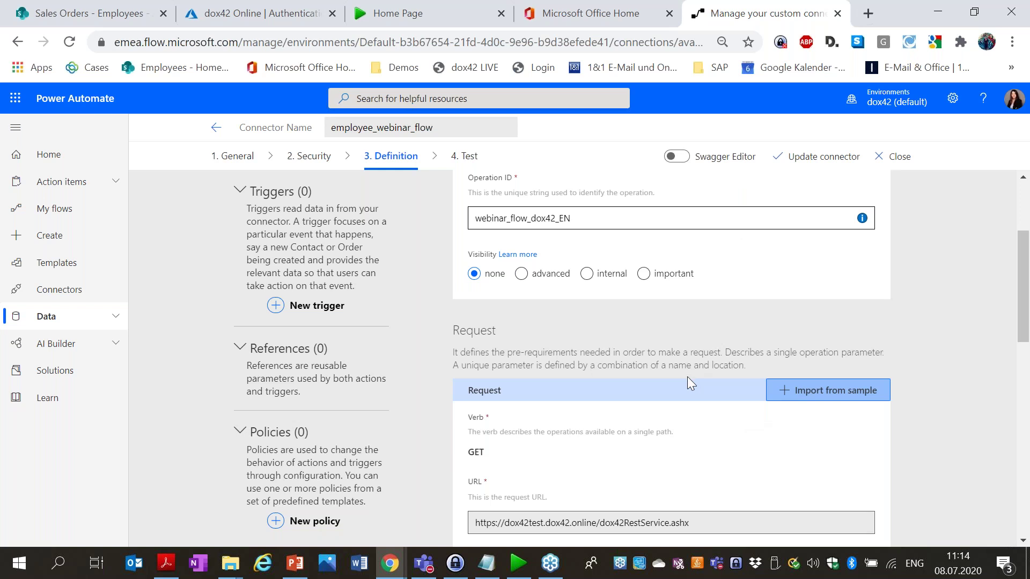
scroll(687, 377, "down", 3)
scroll(713, 385, "down", 1)
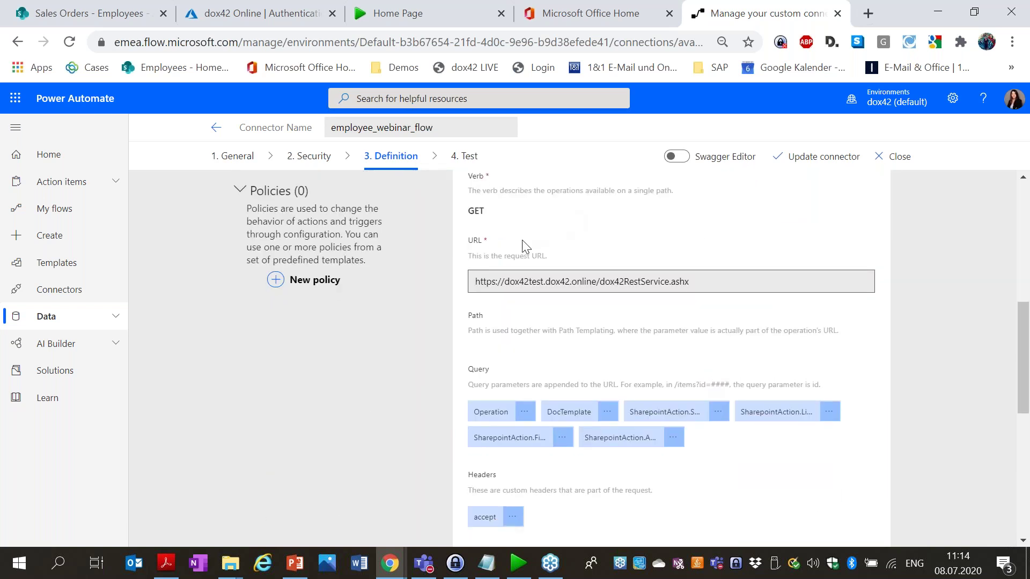
scroll(733, 273, "down", 1)
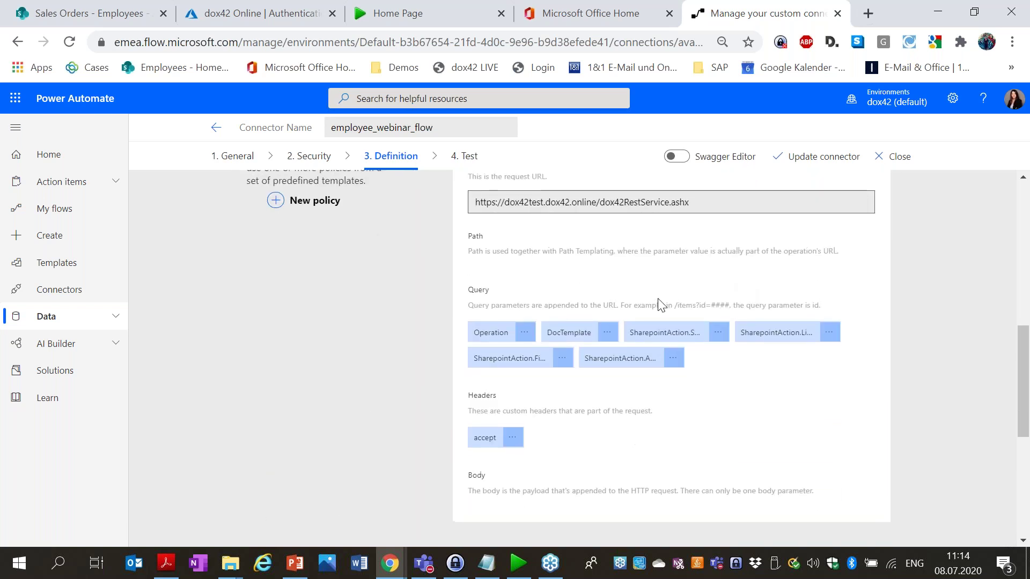
scroll(659, 295, "up", 1)
scroll(652, 289, "down", 1)
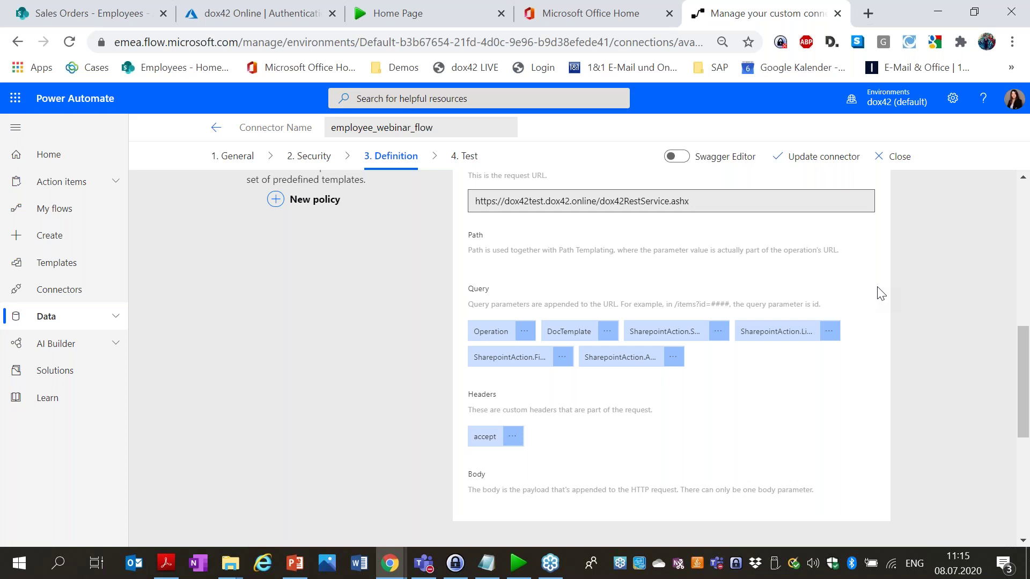
scroll(869, 292, "up", 3)
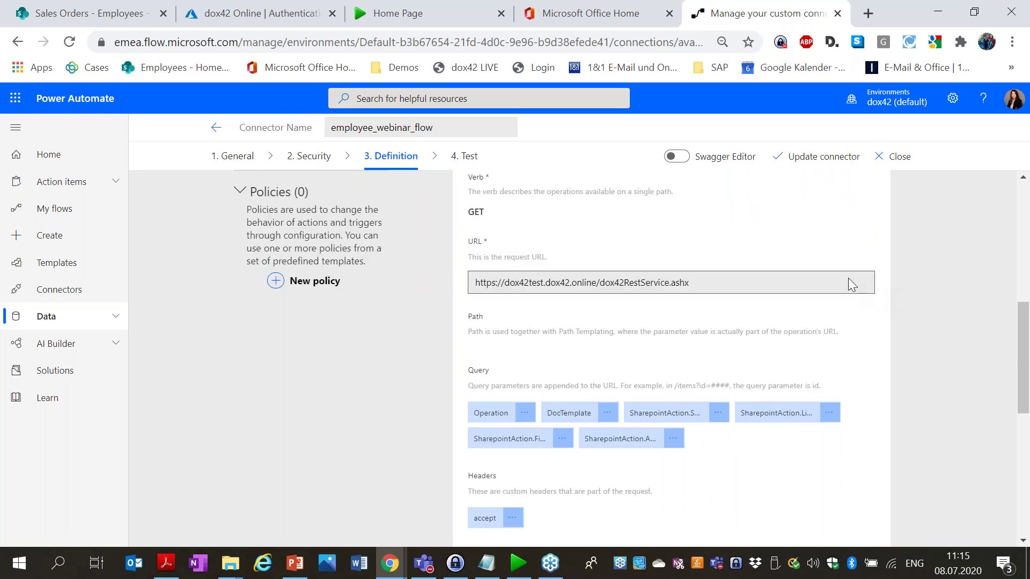
- Set the default value of the Operation query parameter to GenerateDocument, checking the call in the dox42 Server TestClient
scroll(593, 273, "down", 3)
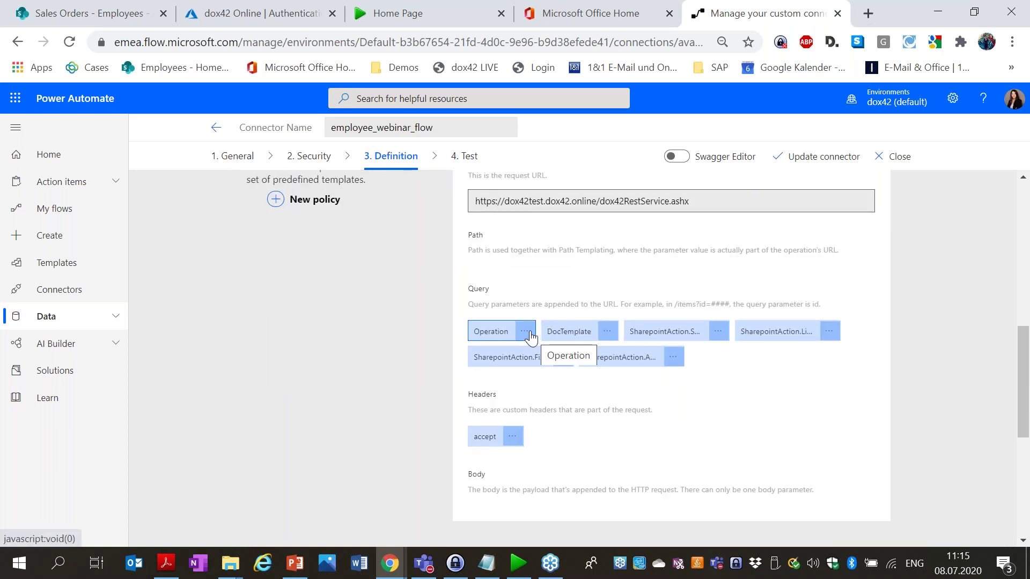
left_click(527, 332)
left_click(492, 353)
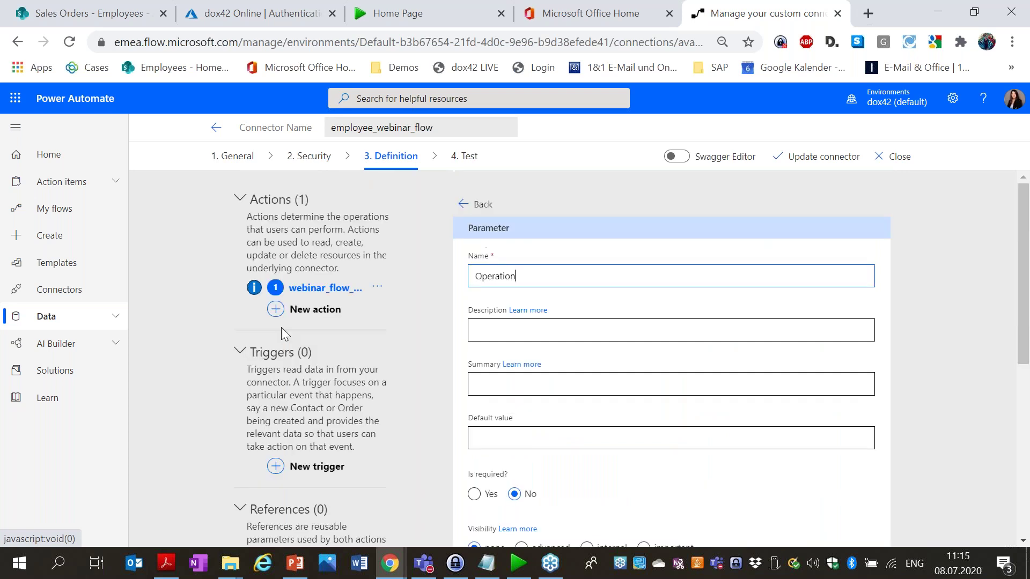
left_click(518, 563)
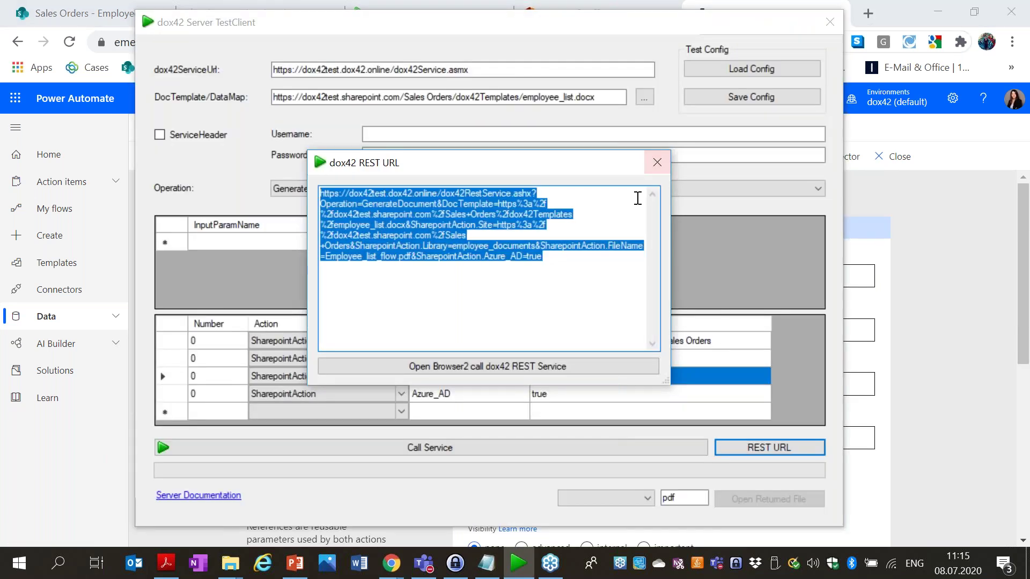
left_click(657, 162)
left_click_drag(651, 30, 1029, 33)
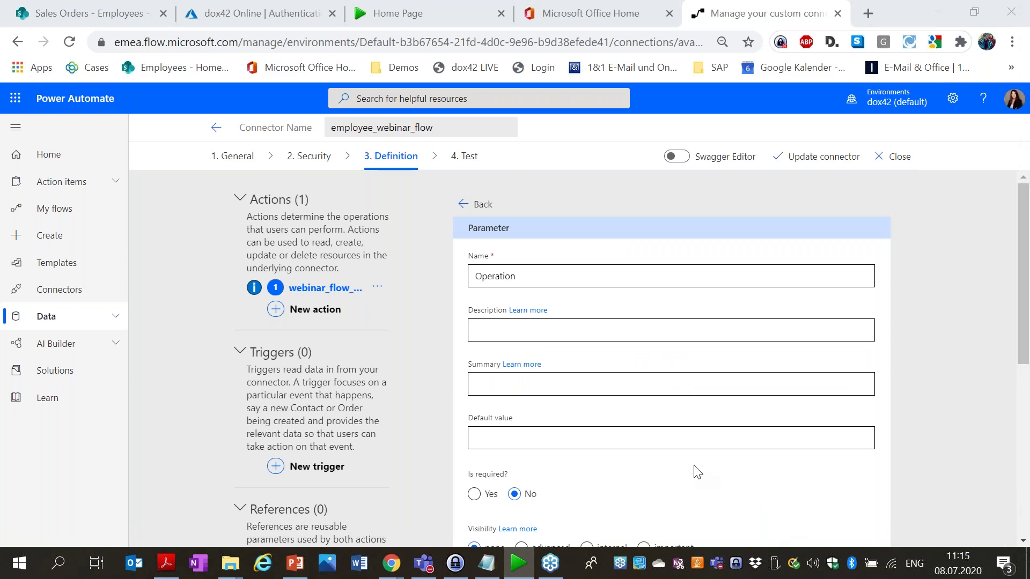
left_click(669, 444)
type("Genera")
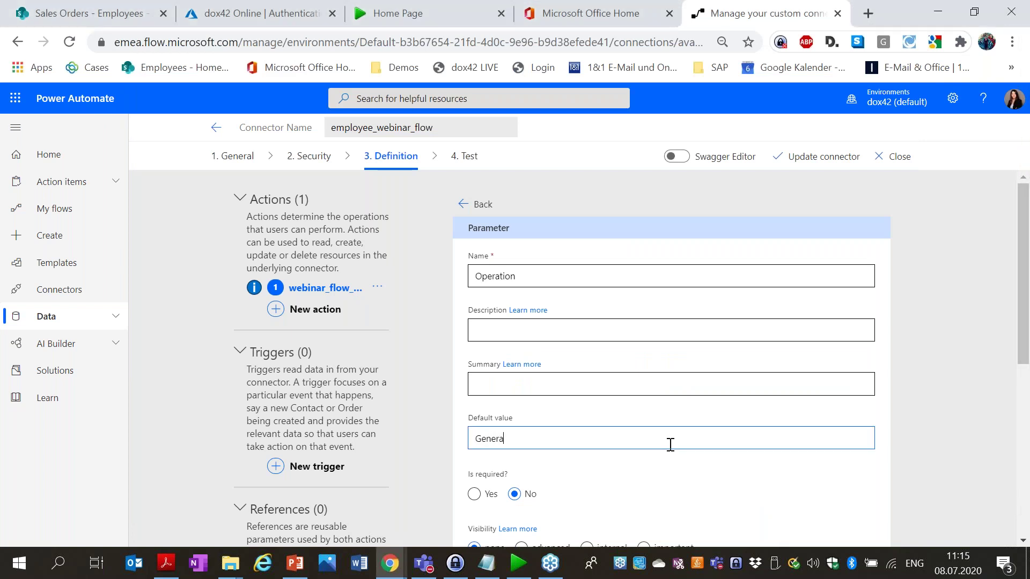
type("teDocument")
scroll(657, 425, "down", 1)
scroll(544, 321, "up", 1)
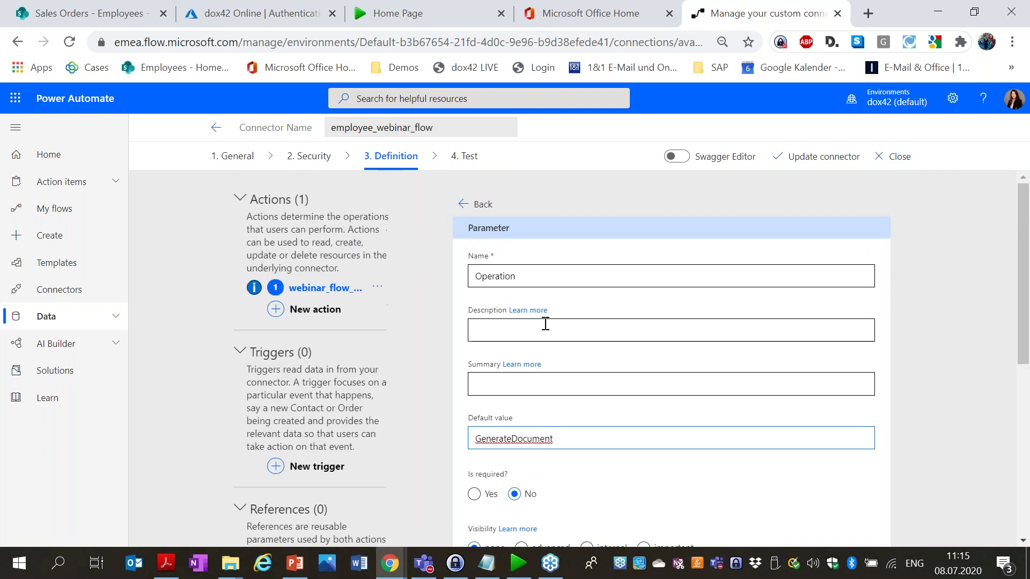
left_click(468, 204)
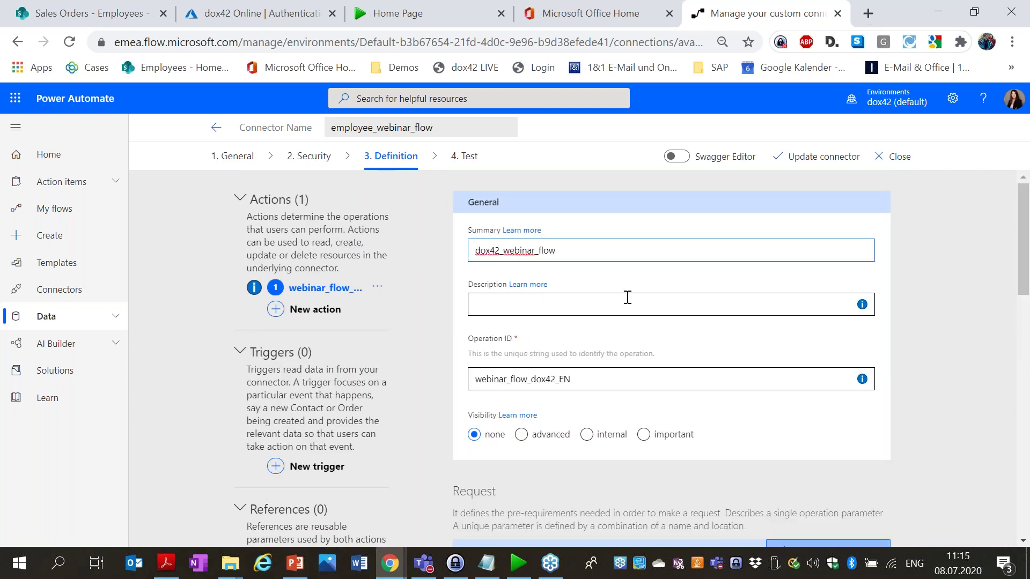
scroll(644, 345, "down", 9)
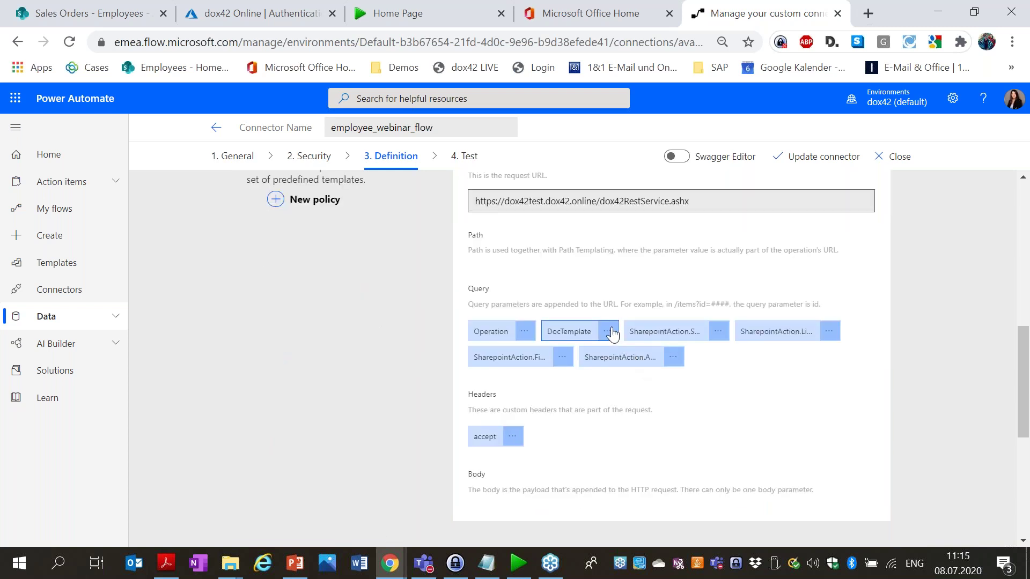
left_click(607, 332)
left_click(603, 355)
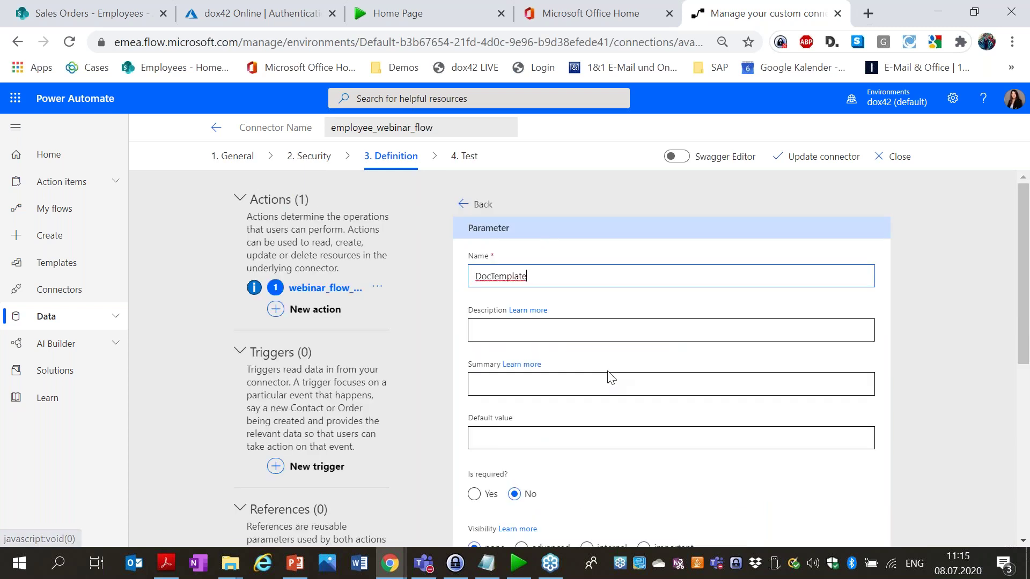
key("alt+Tab")
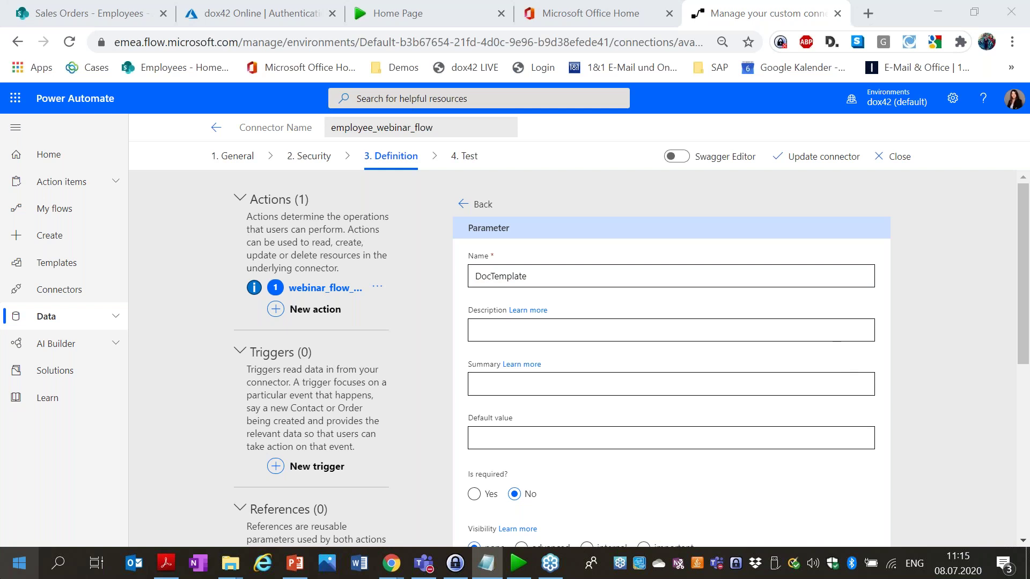
left_click(489, 438)
type("https://dox42test.sharepoint.com/Sales%20Orders/dox42Templates/employee_list.docx")
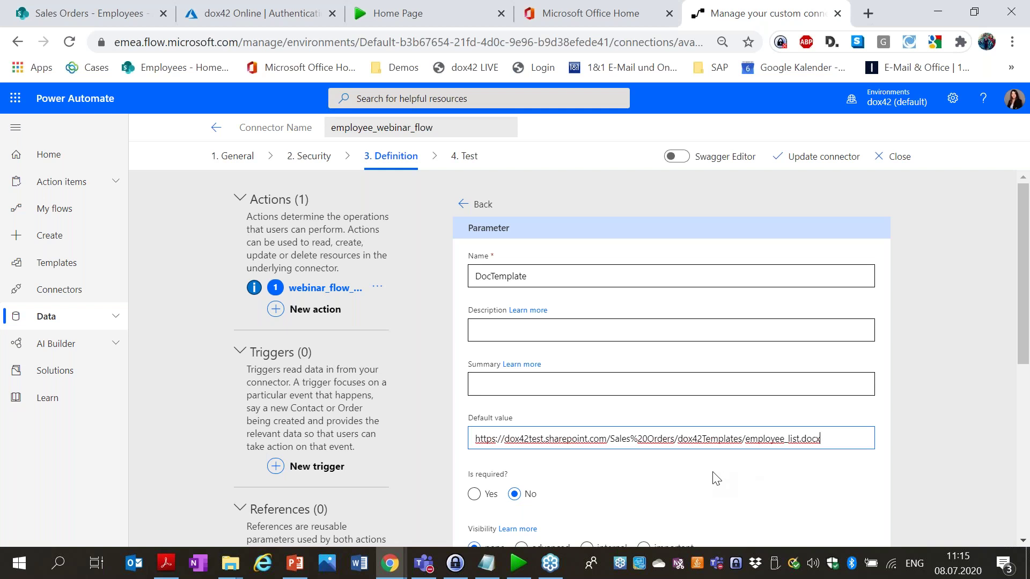
left_click_drag(647, 439, 630, 439)
left_click(460, 204)
scroll(650, 368, "down", 7)
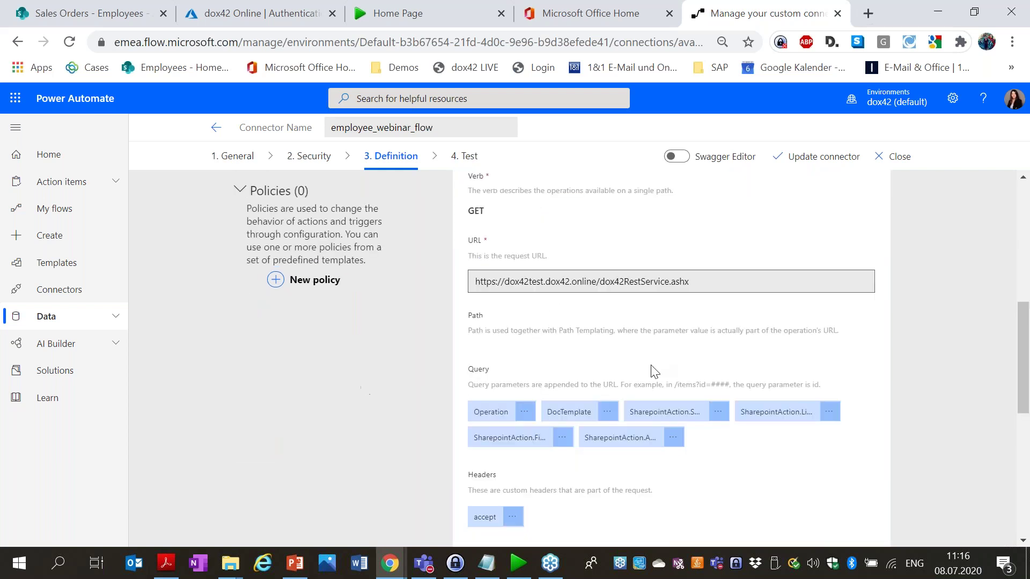
left_click(717, 413)
left_click(680, 433)
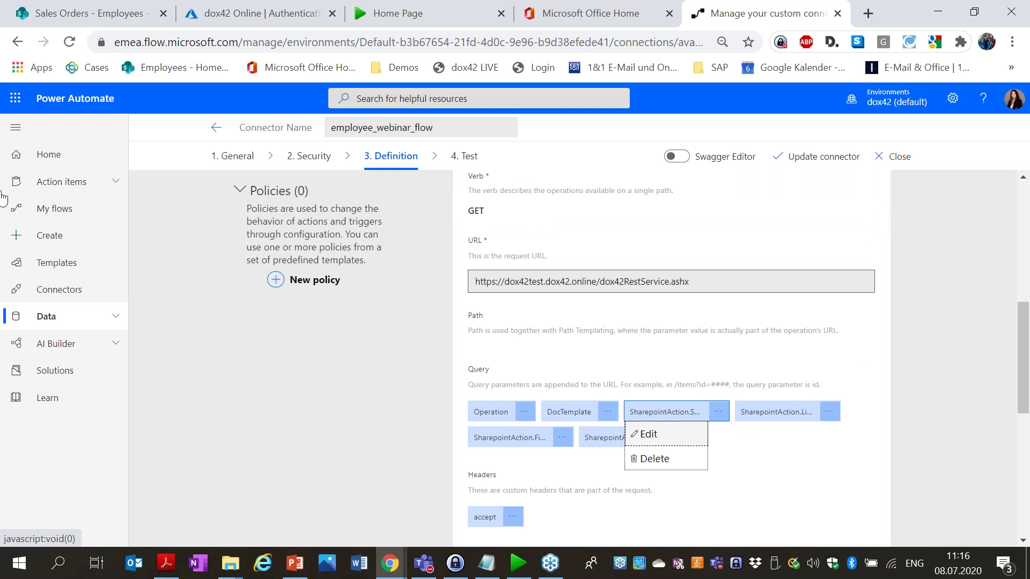
key("alt+Tab")
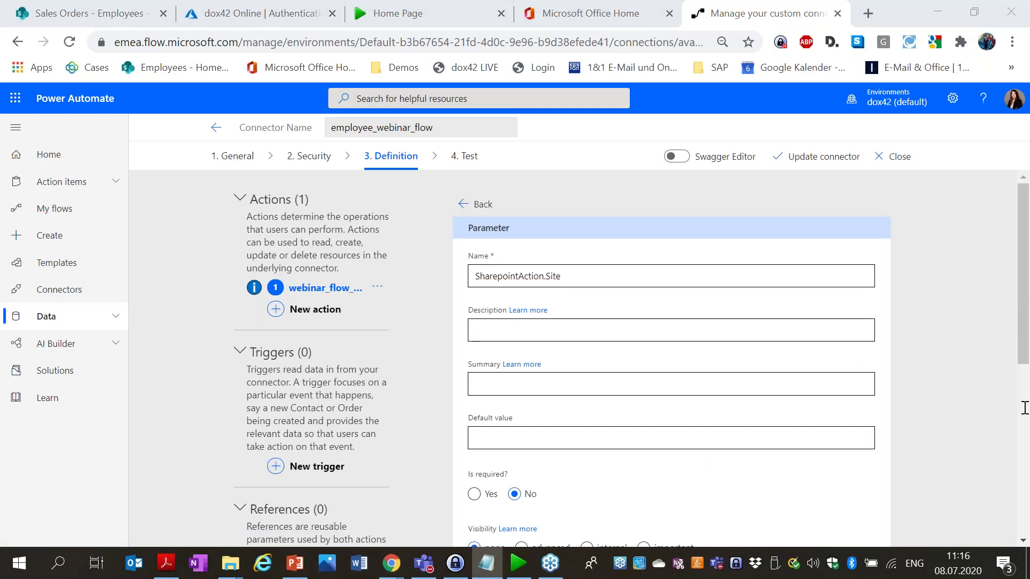
left_click(595, 441)
type("https://dox42test.sharepoint.com/Sales%20Orders")
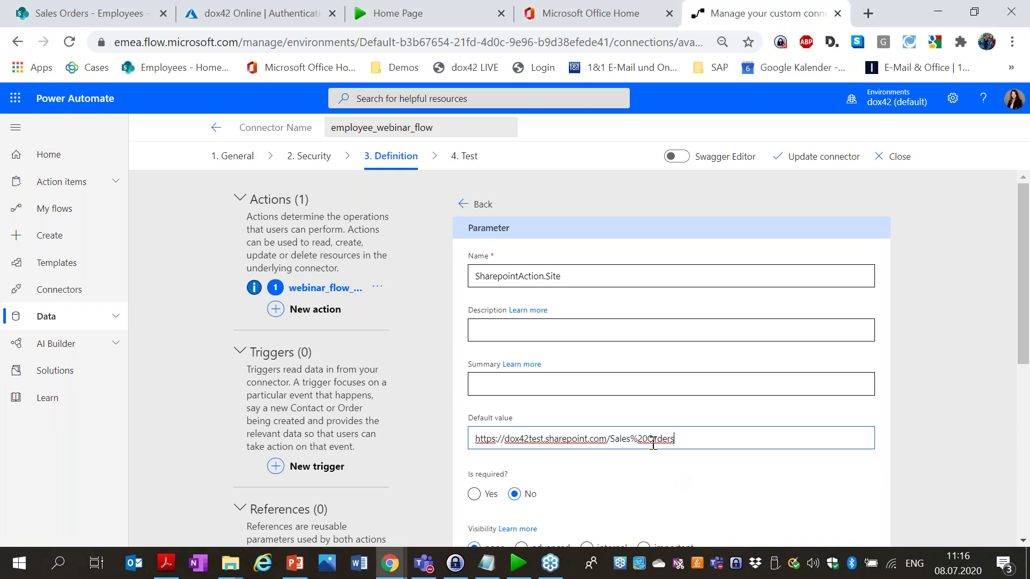
left_click(465, 218)
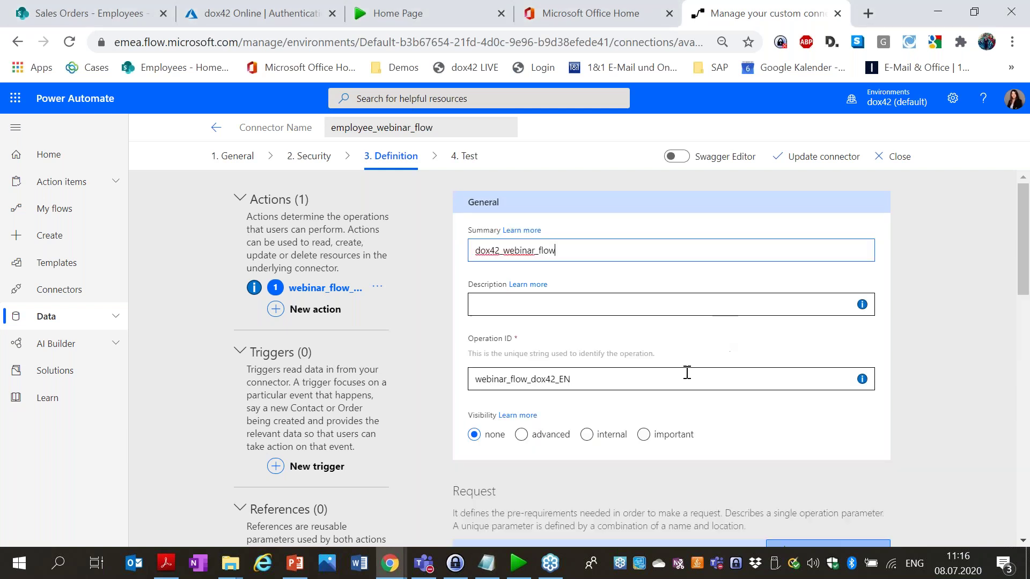
- Set the default value of the SharepointAction.Library query parameter to employee_documents
scroll(692, 375, "down", 8)
left_click(829, 411)
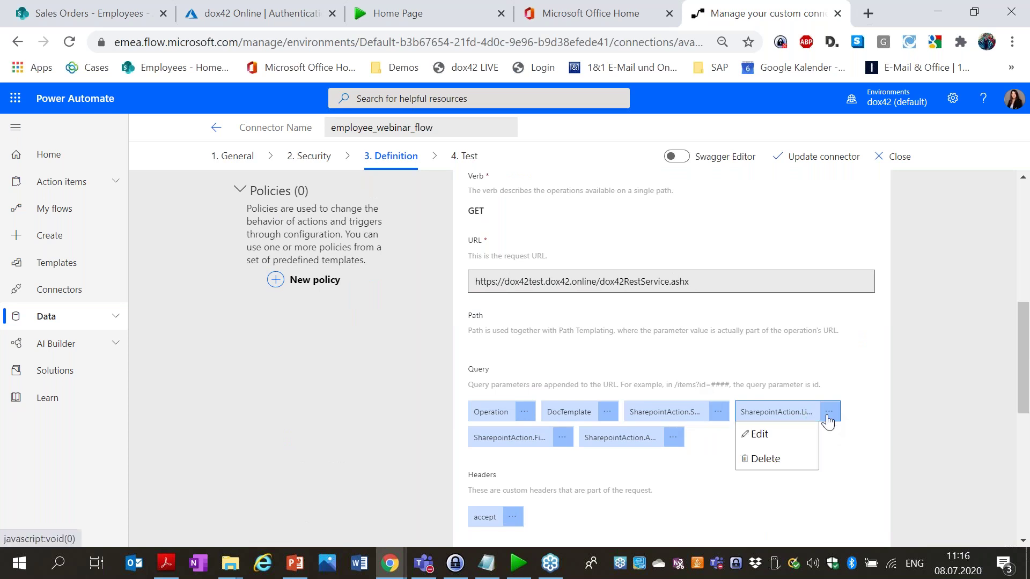
left_click(775, 432)
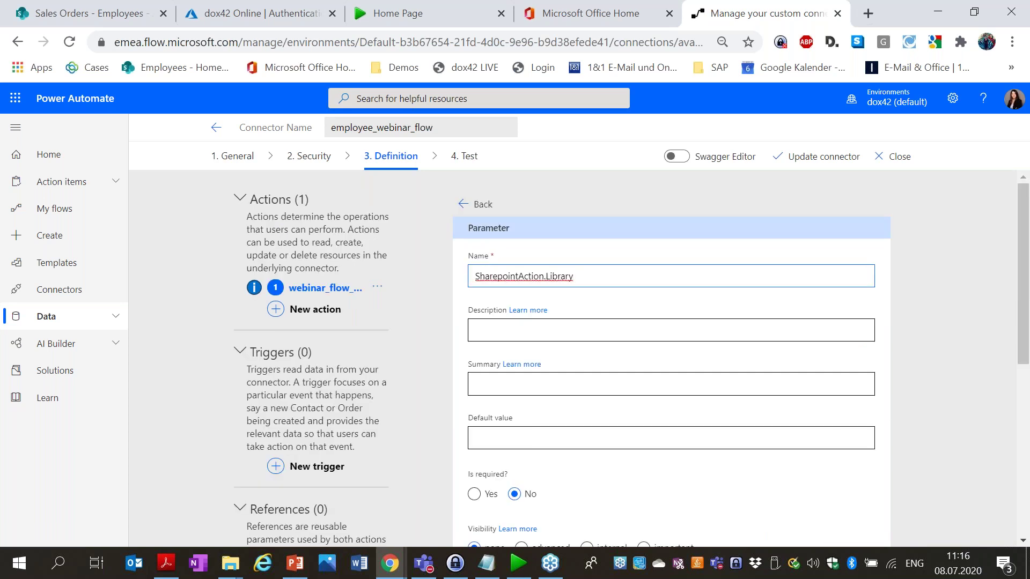
key("alt+Tab")
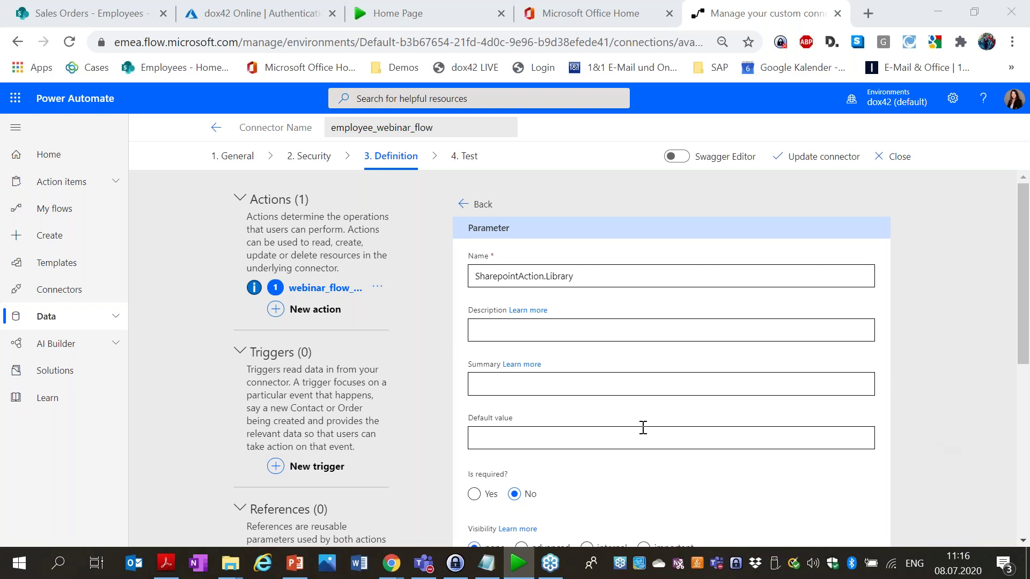
left_click(571, 437)
type("employee_documents")
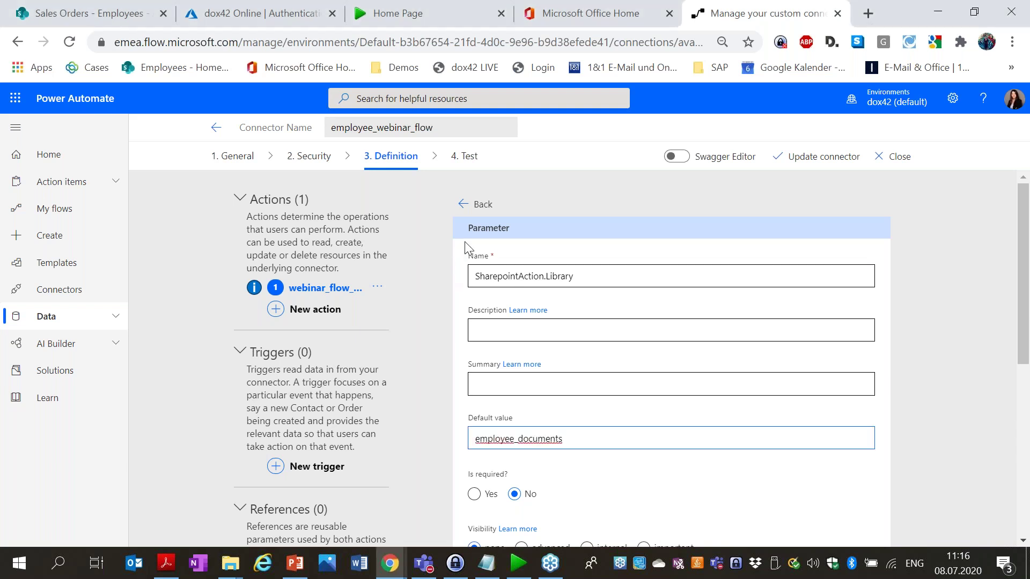
left_click(461, 207)
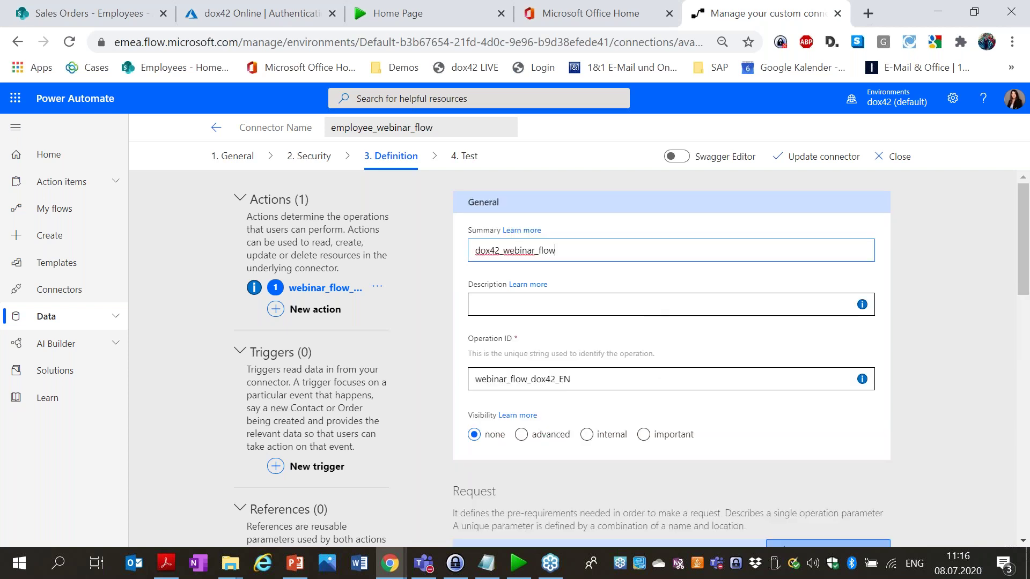
- Set the default value of the SharepointAction.FileName query parameter to Employee_list_flow.pdf
scroll(660, 337, "down", 10)
left_click(563, 357)
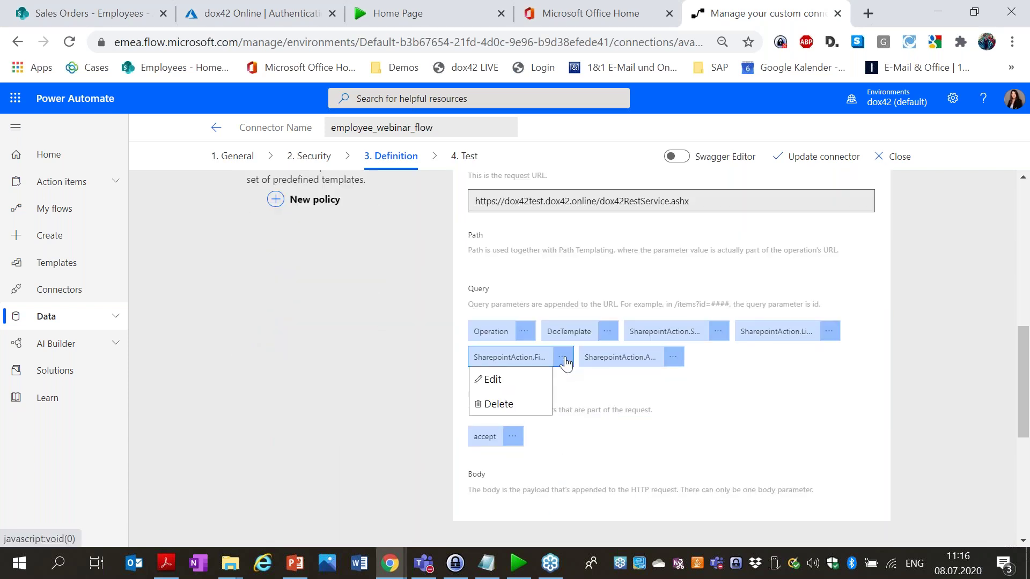
left_click(534, 379)
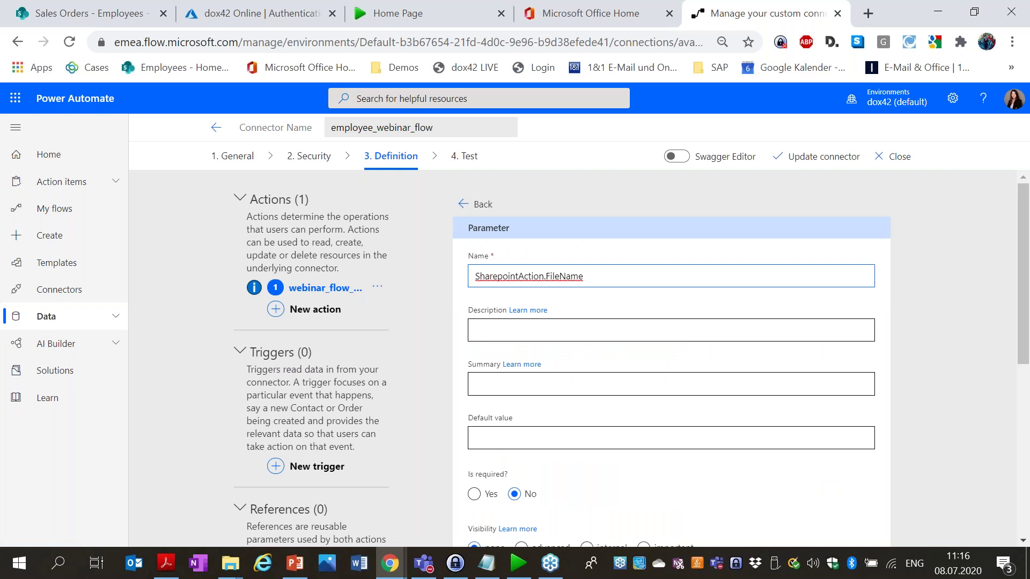
key("alt+Tab")
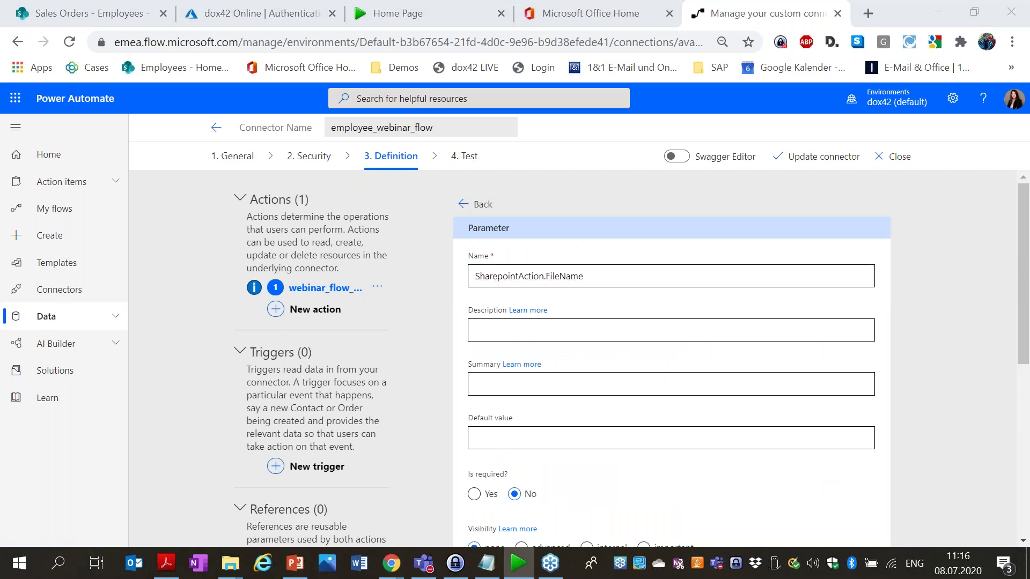
left_click(670, 432)
type("Employee_list_flow.pdf")
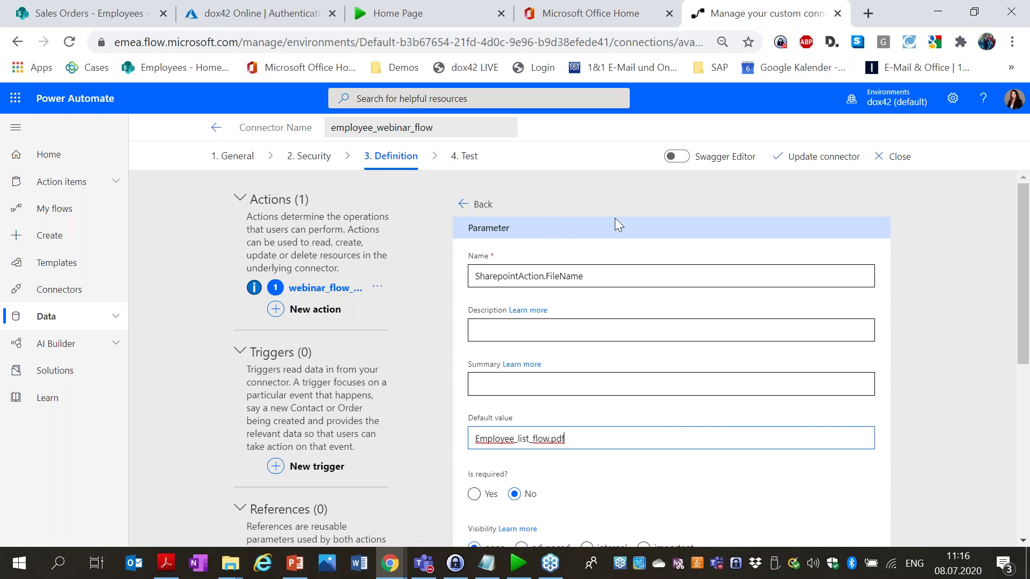
left_click(470, 206)
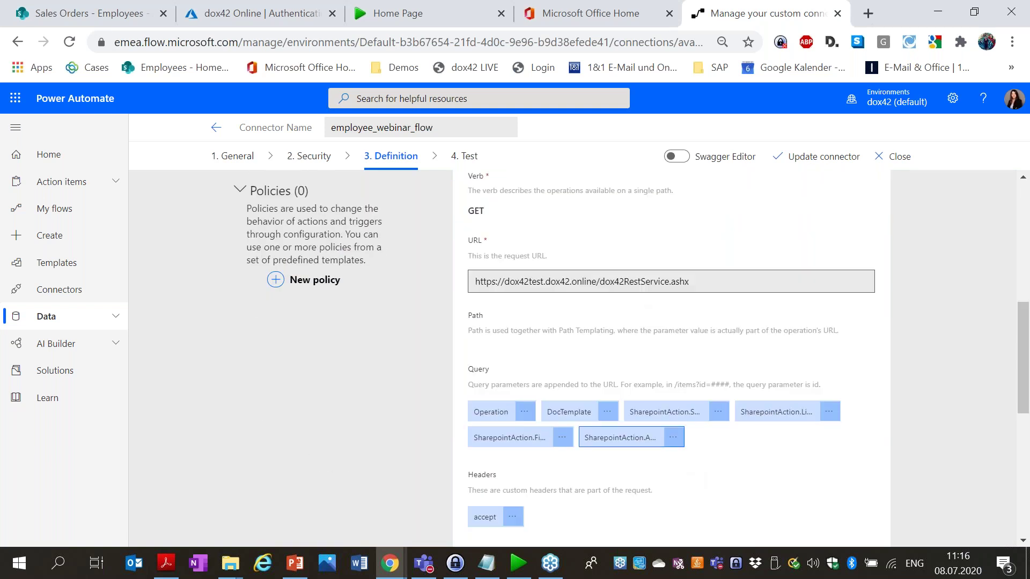
- Set the default value of the SharepointAction.Azure_AD query parameter to true
left_click(675, 445)
left_click(639, 459)
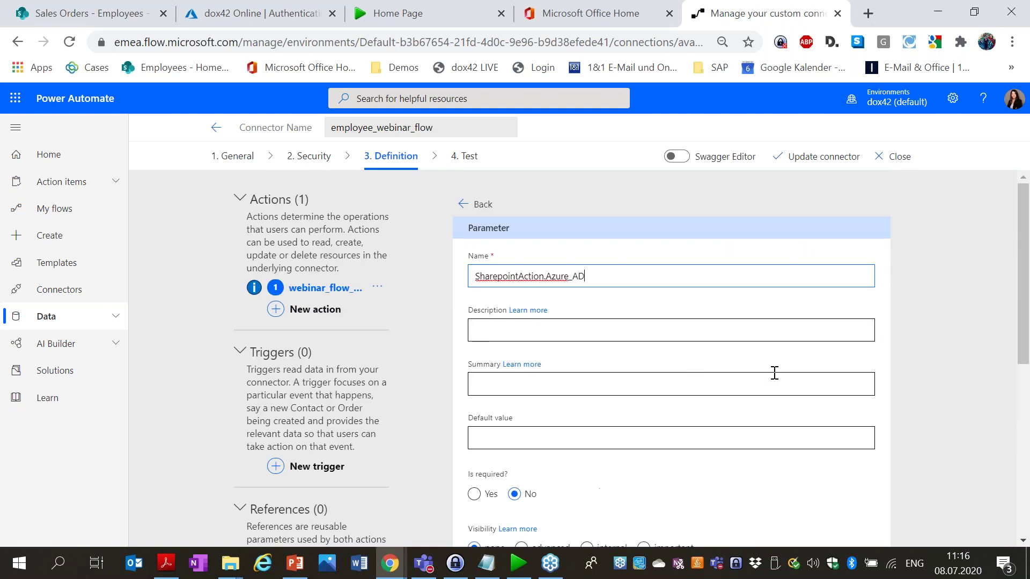
left_click(570, 437)
type("true")
left_click(460, 207)
- Set the default value of the request's accept header to application/json
scroll(672, 333, "down", 12)
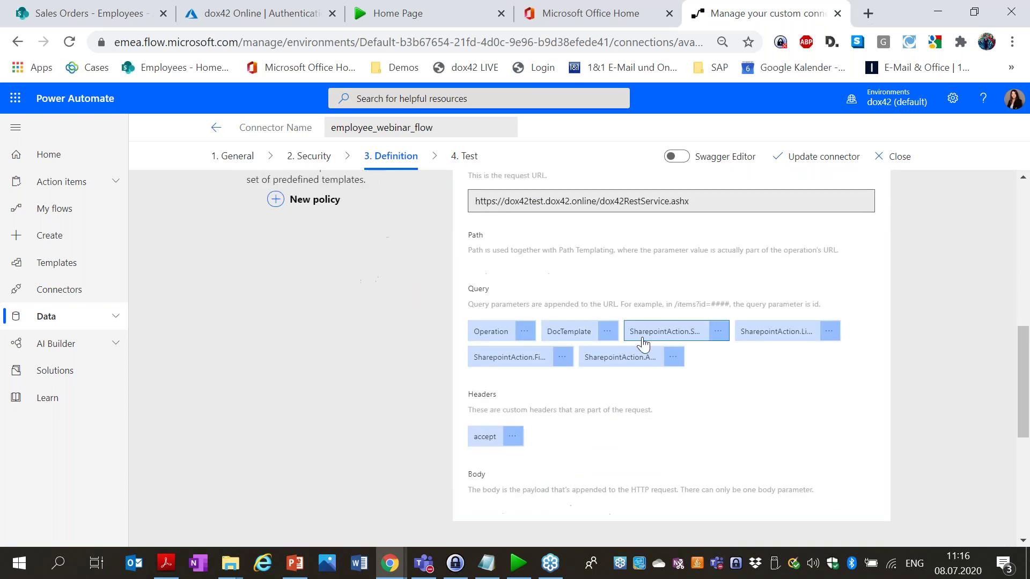
left_click(514, 356)
left_click(512, 377)
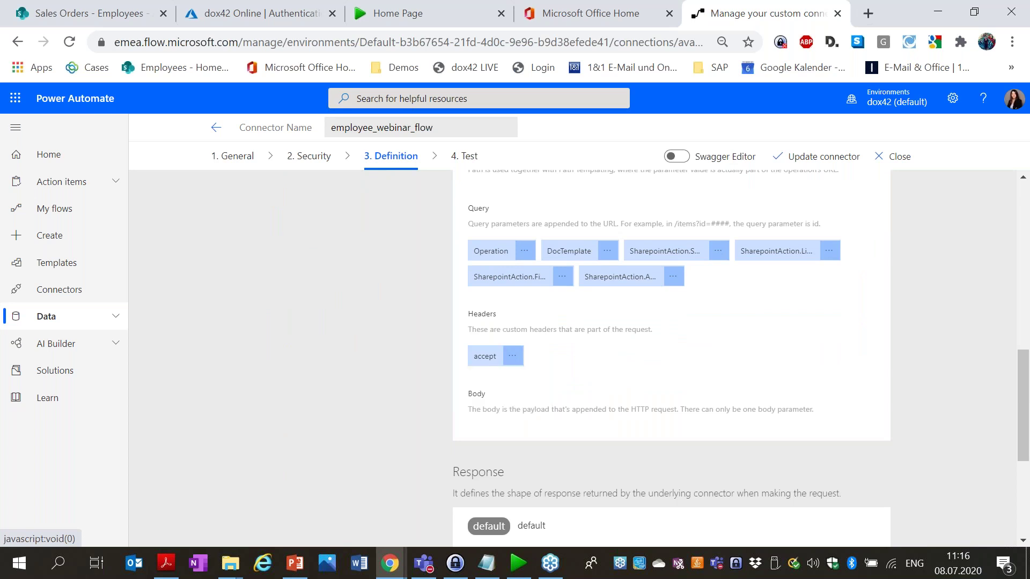
key("alt+Tab")
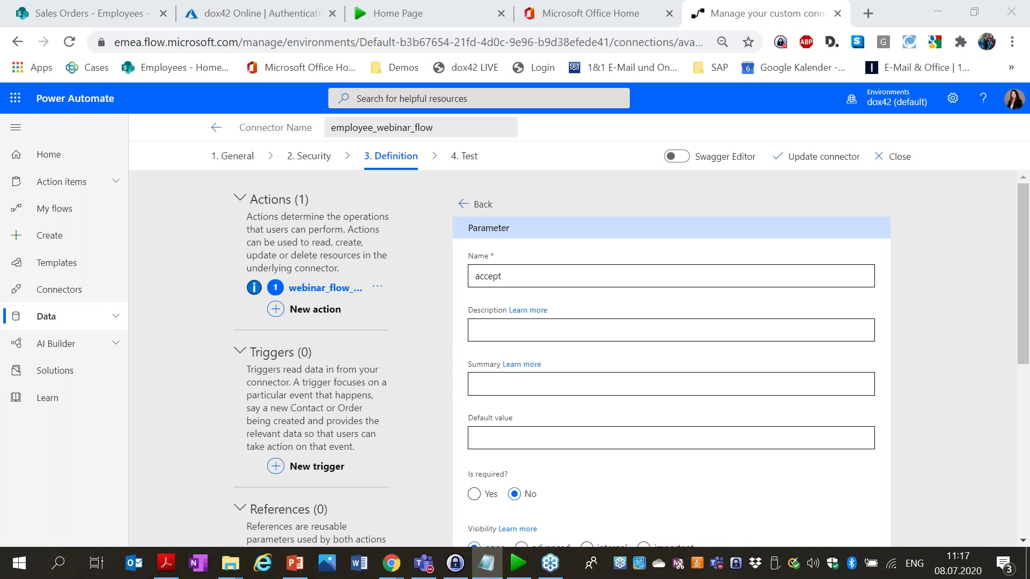
left_click(527, 439)
type("application/json")
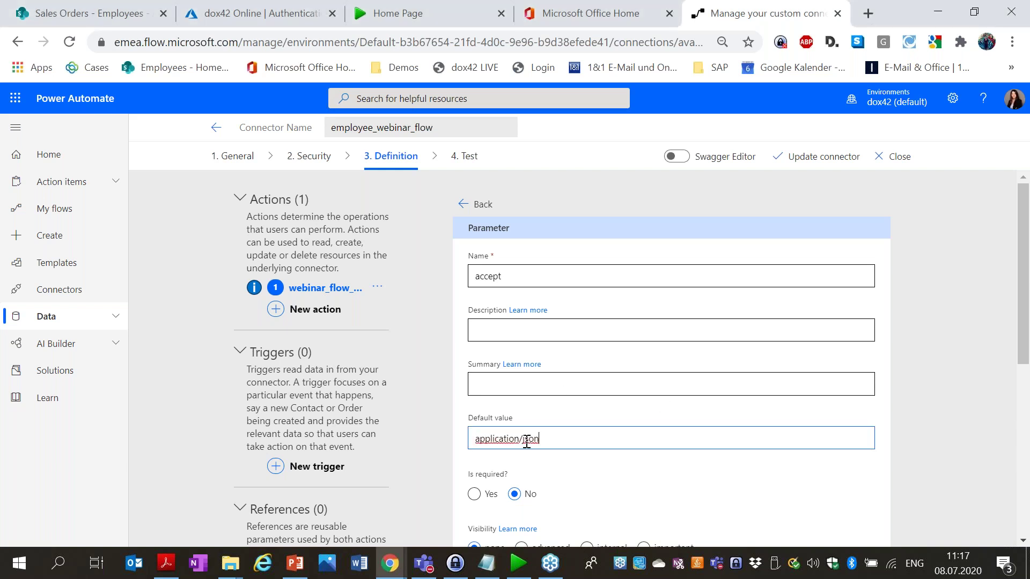
left_click(485, 206)
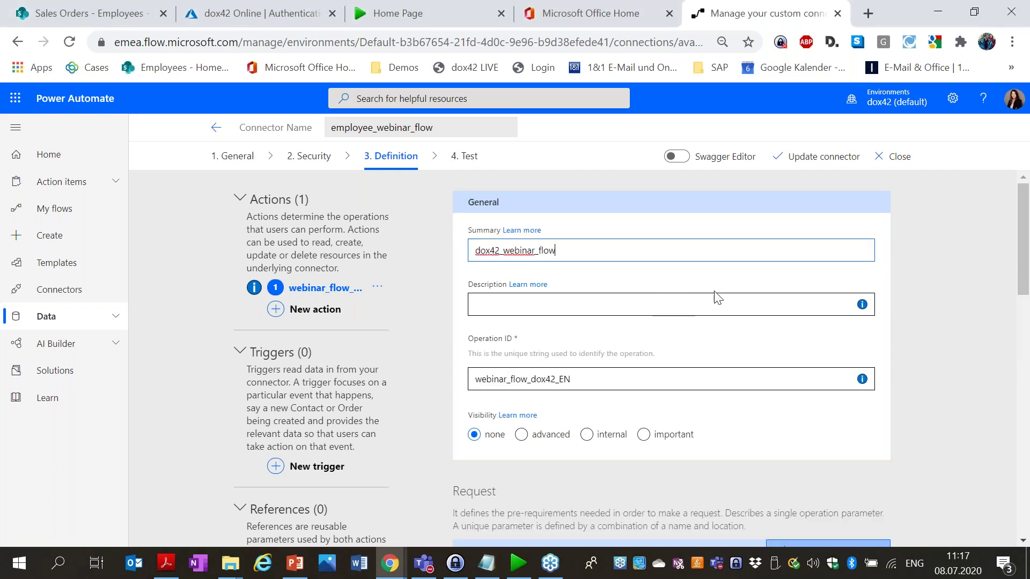
- Update the custom connector with the current definition and open its Test stage
scroll(727, 275, "down", 6)
left_click(797, 161)
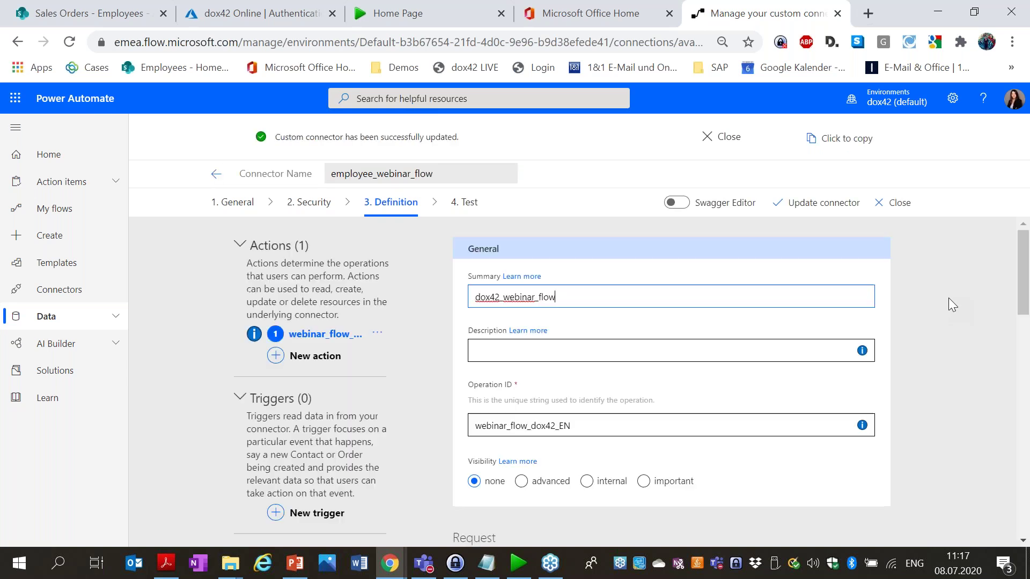
scroll(948, 297, "down", 15)
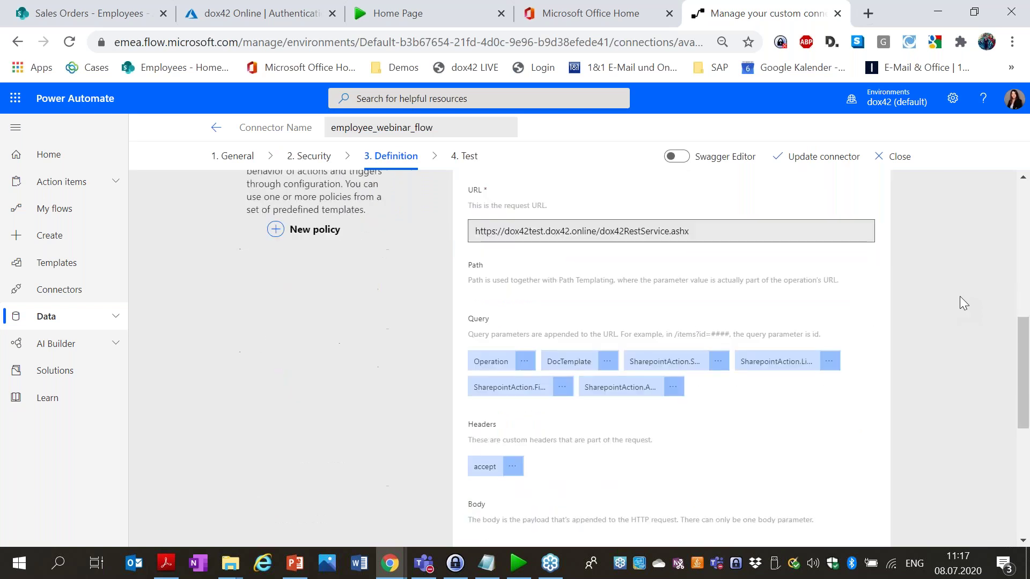
left_click(860, 528)
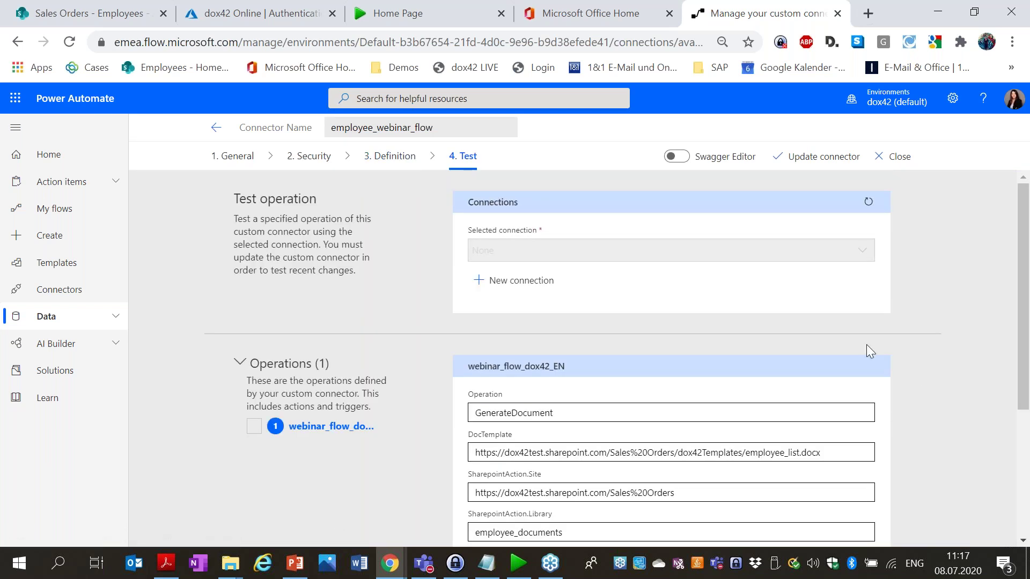
- Review the test parameters and create a new connection for the connector by signing in with the already signed-in Microsoft account
scroll(632, 317, "down", 2)
scroll(555, 330, "down", 2)
scroll(538, 322, "down", 1)
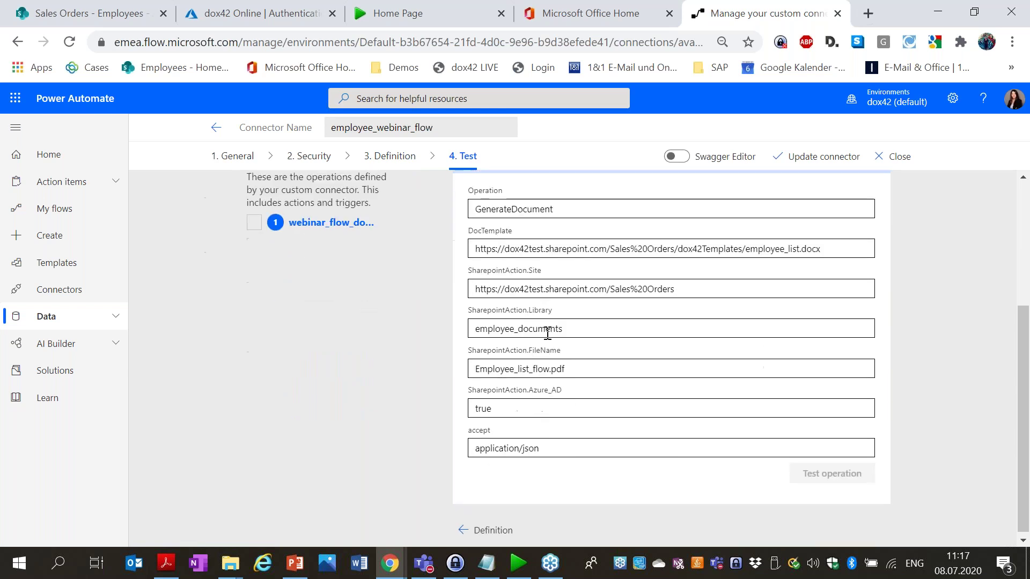
scroll(593, 408, "up", 4)
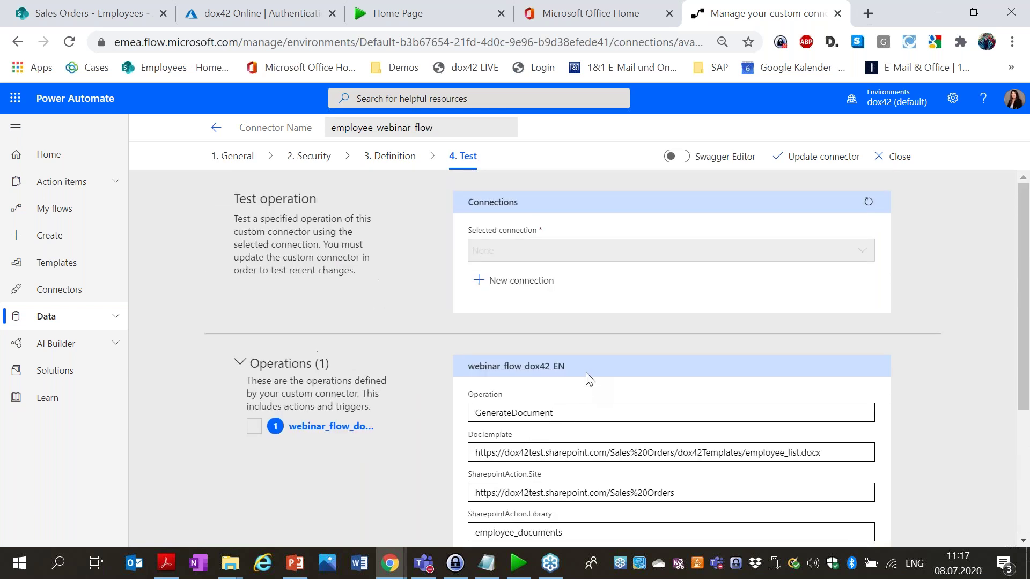
left_click(523, 284)
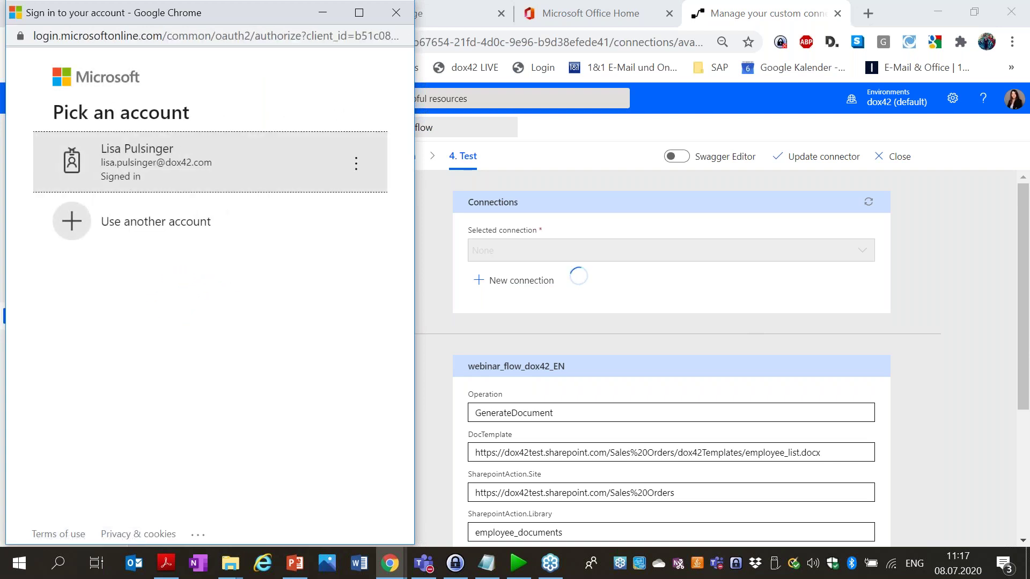
left_click(134, 188)
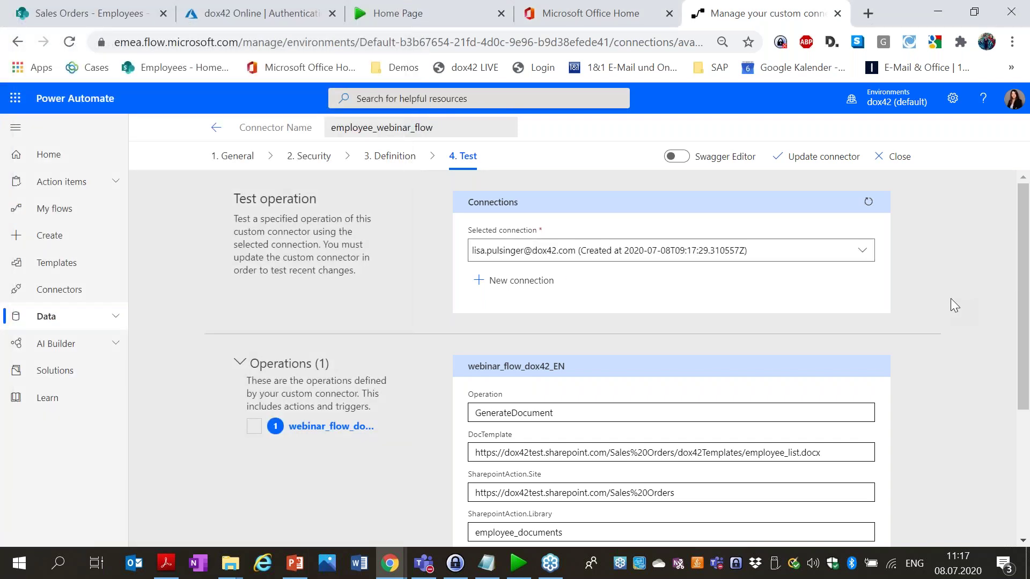
- Test the webinar_flow_dox42_EN operation with its default parameter values and check the response and schema validation
scroll(950, 301, "down", 3)
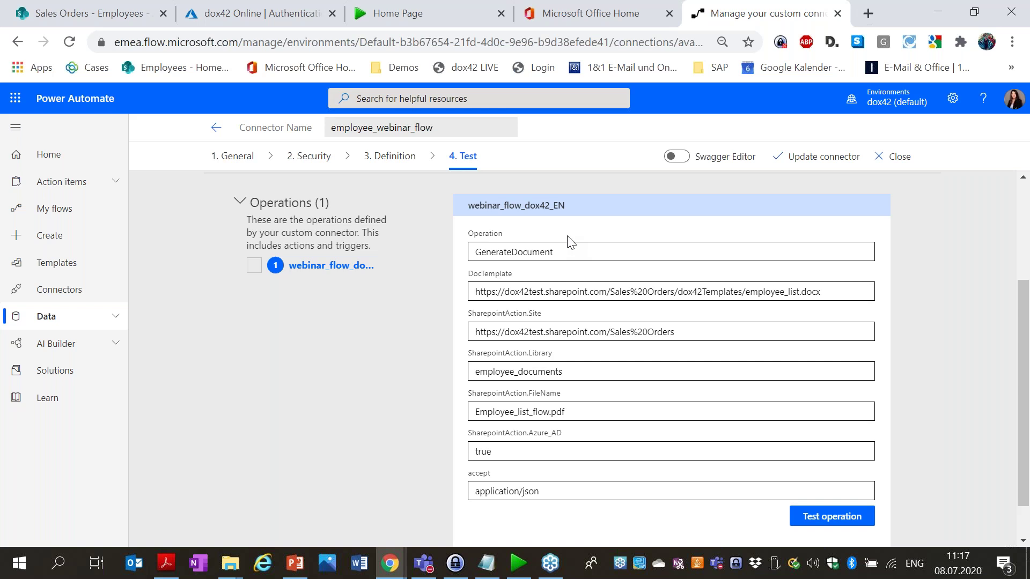
scroll(719, 250, "down", 1)
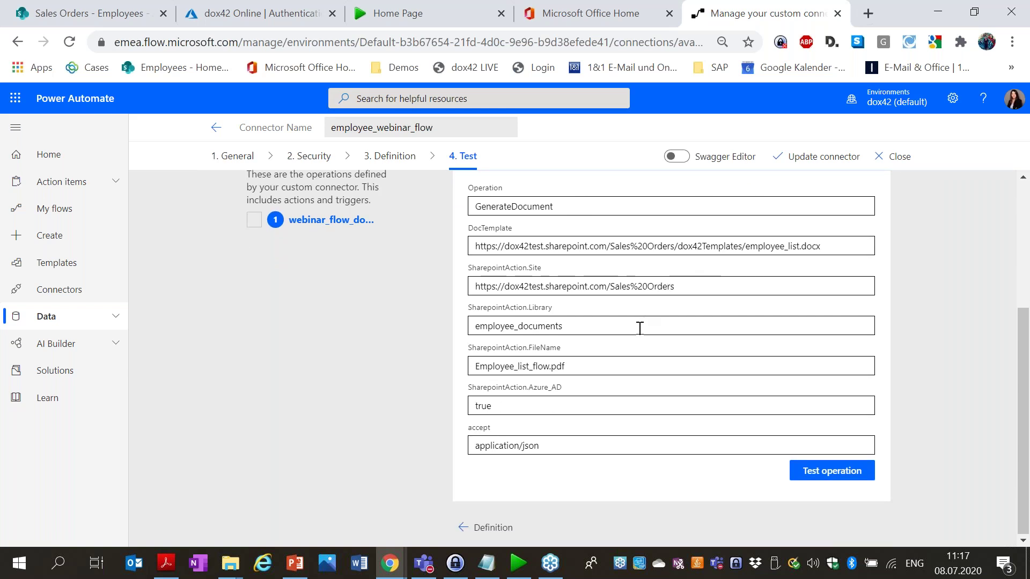
left_click(838, 473)
scroll(949, 352, "down", 1)
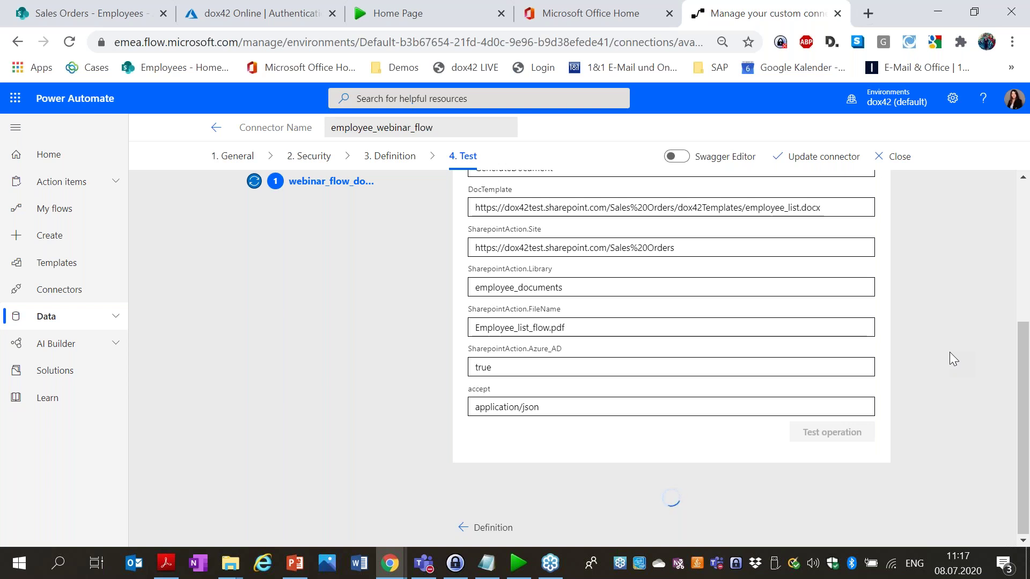
scroll(958, 350, "down", 8)
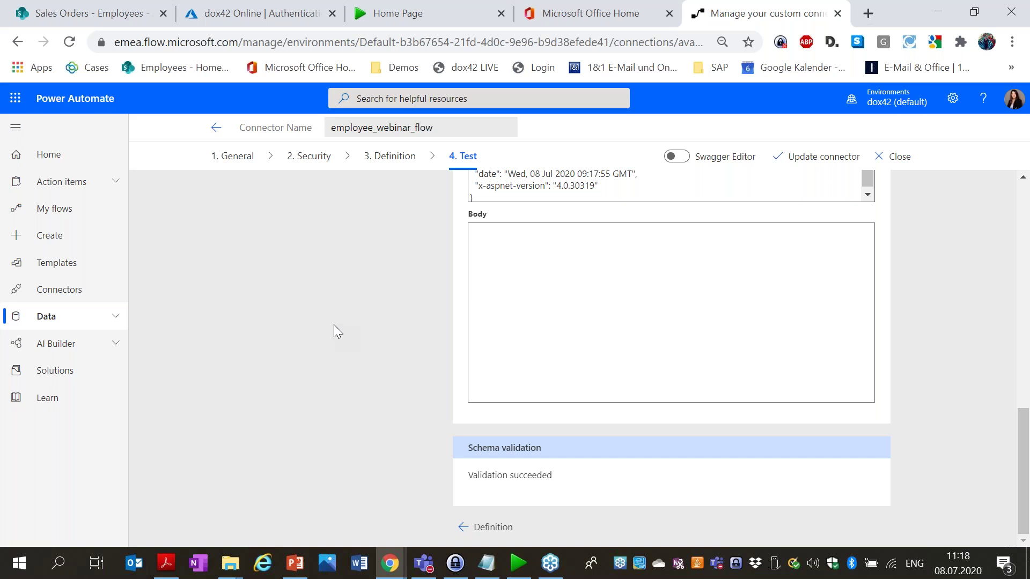
- Switch to SharePoint and inspect the generated Employee_list_flow.pdf in the employee_documents library, then close the preview
left_click(59, 11)
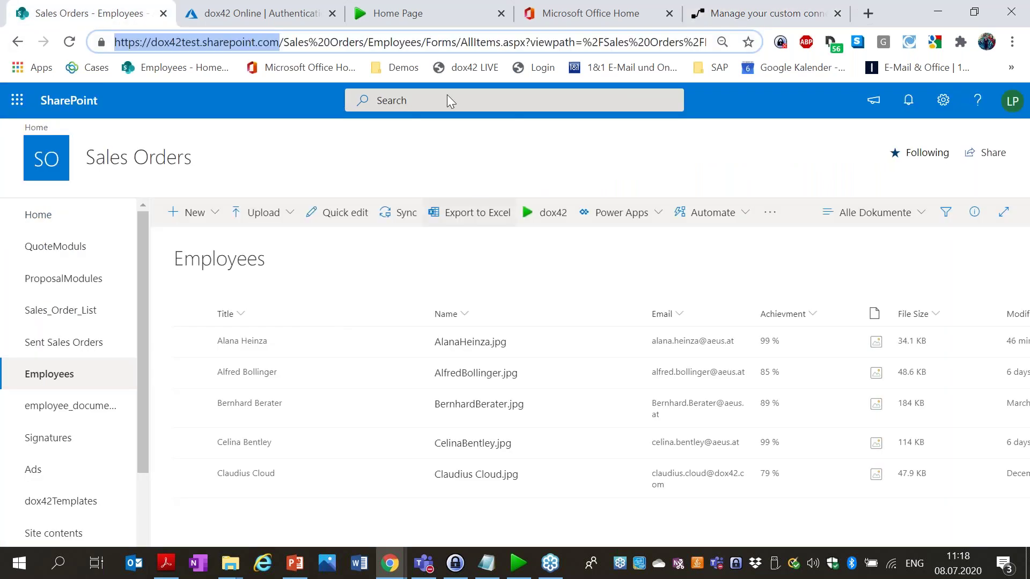
left_click(69, 406)
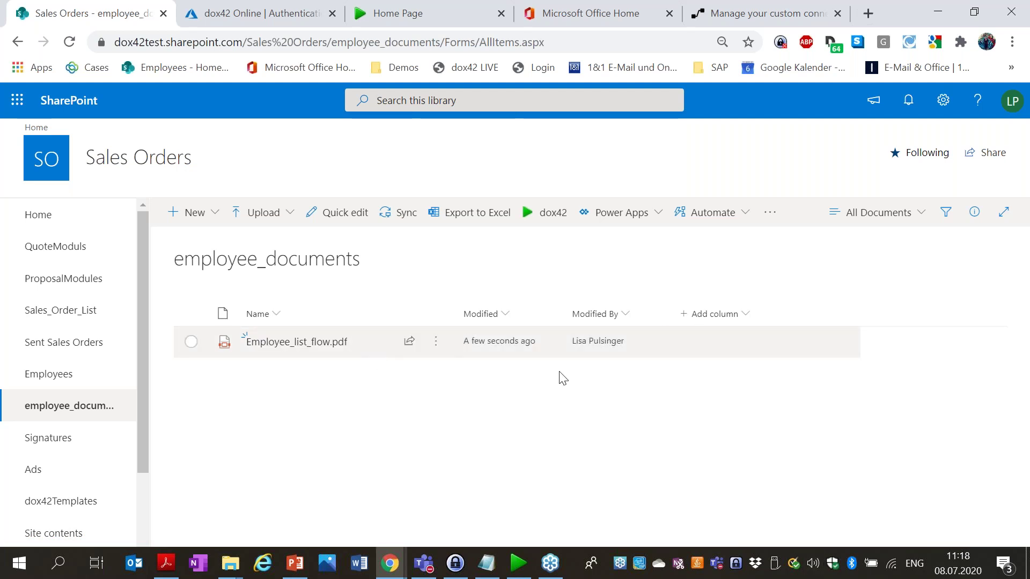
left_click(290, 344)
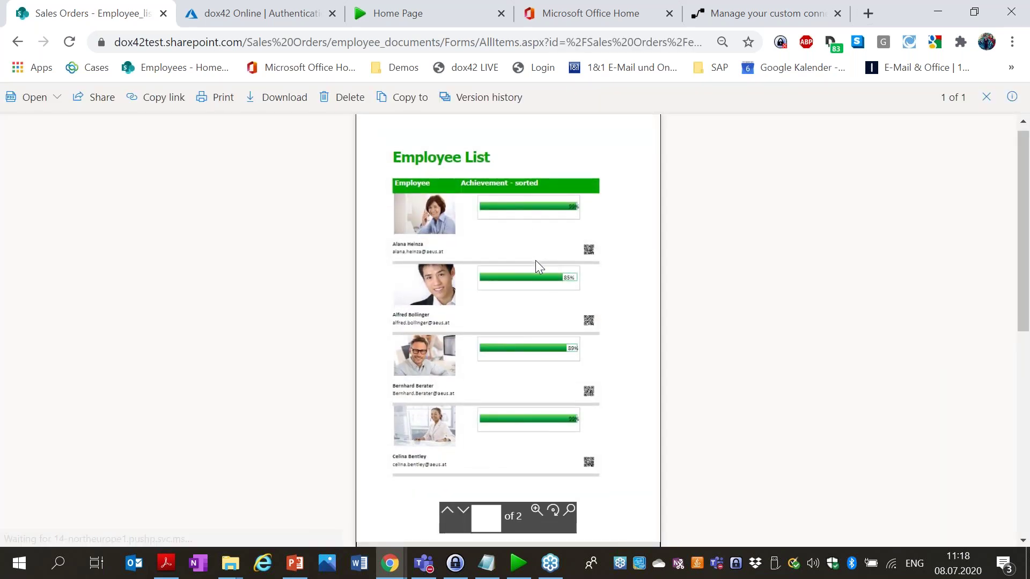
scroll(535, 267, "down", 8)
scroll(533, 307, "up", 8)
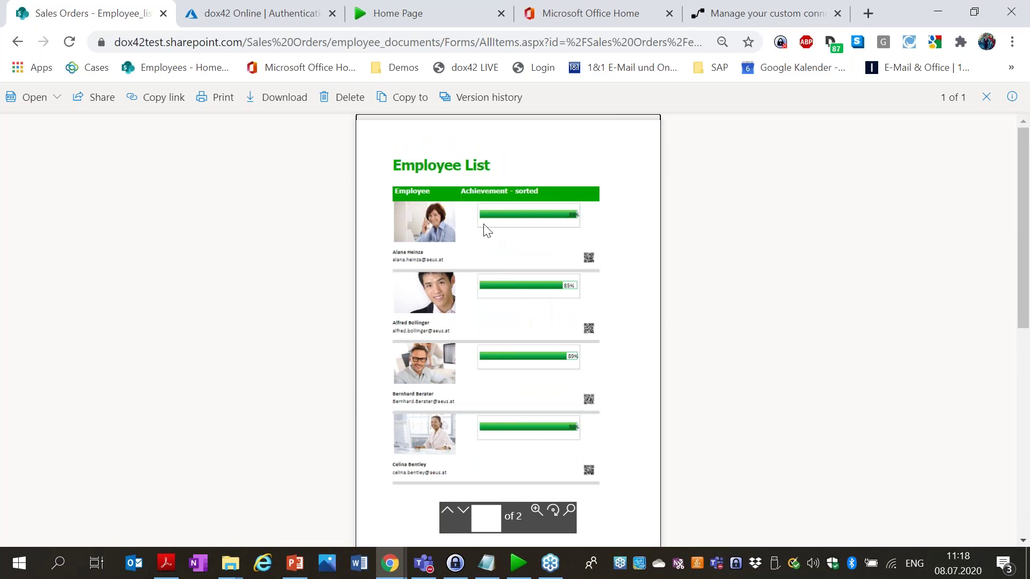
left_click(986, 97)
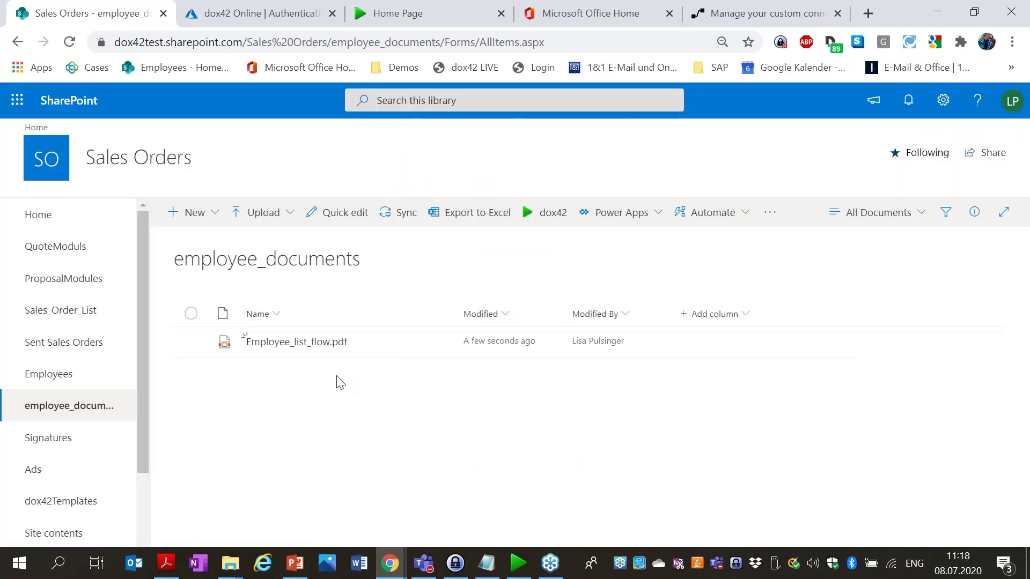
- Return to Power Automate and update the employee_webinar_flow connector after the test
left_click(719, 12)
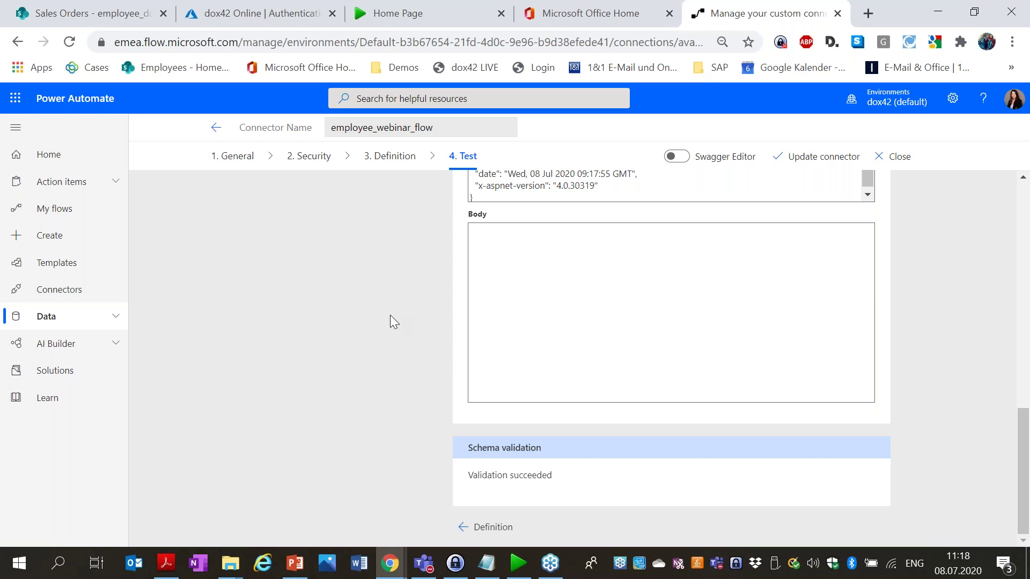
left_click(811, 158)
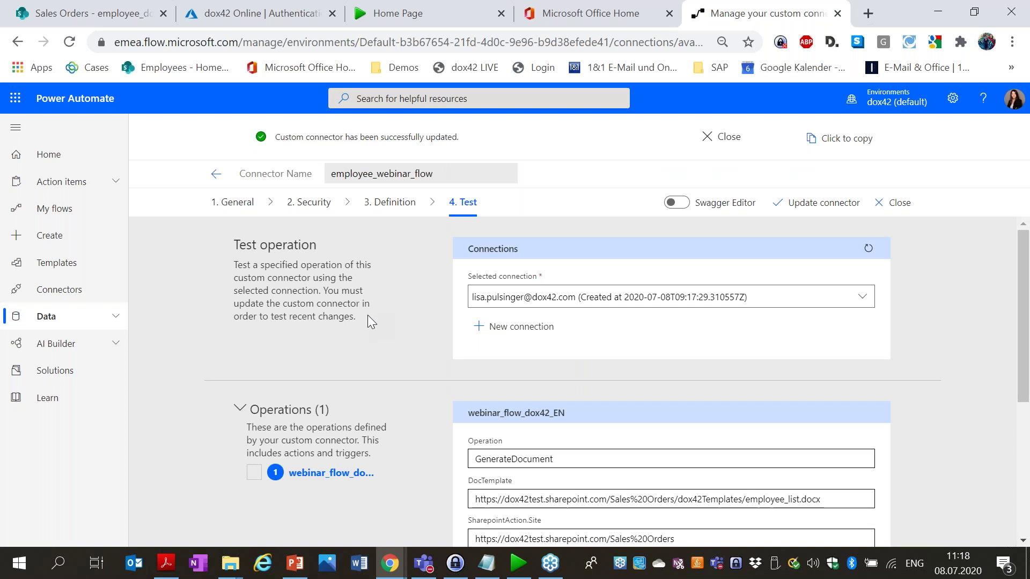
- Create an automated flow from blank named employeelist_webinar with the SharePoint trigger "When an item is created or modified"
left_click(92, 214)
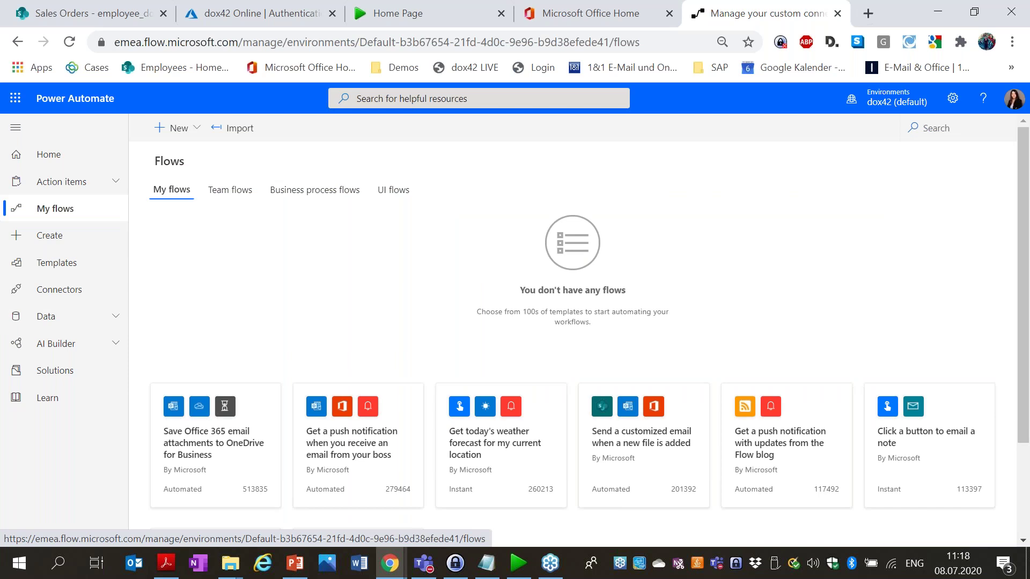
left_click(194, 130)
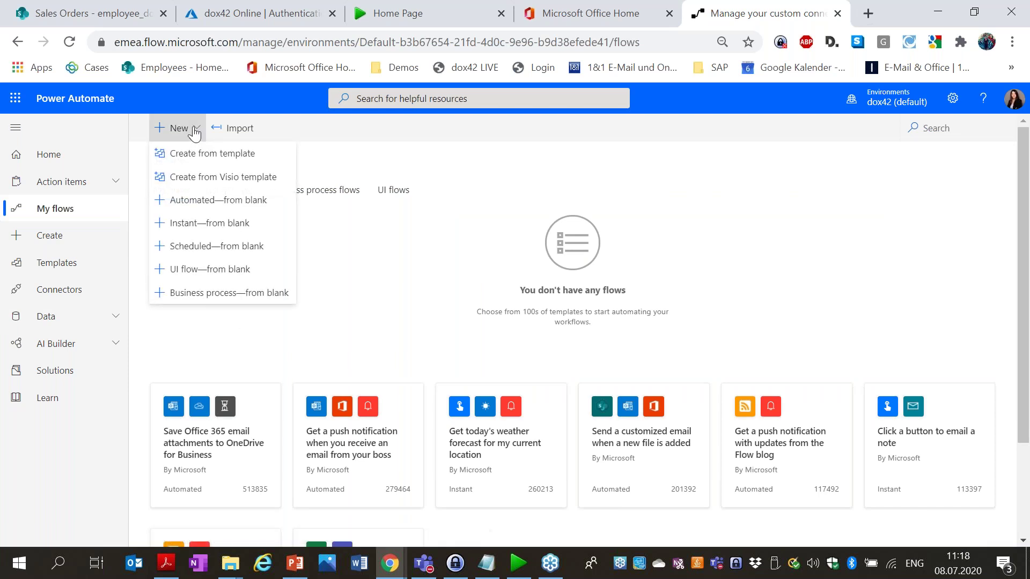
left_click(201, 201)
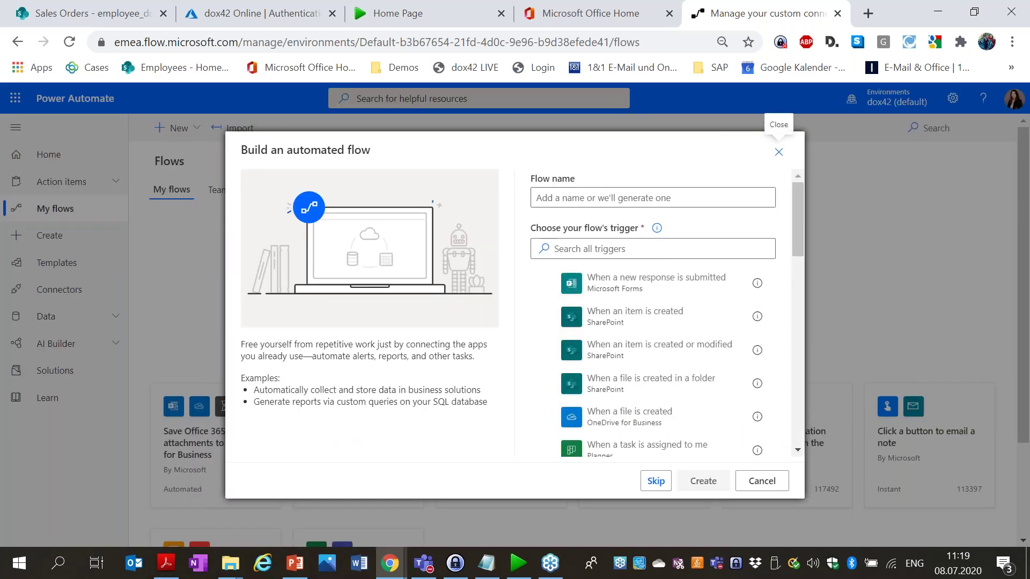
left_click(560, 193)
type("ep")
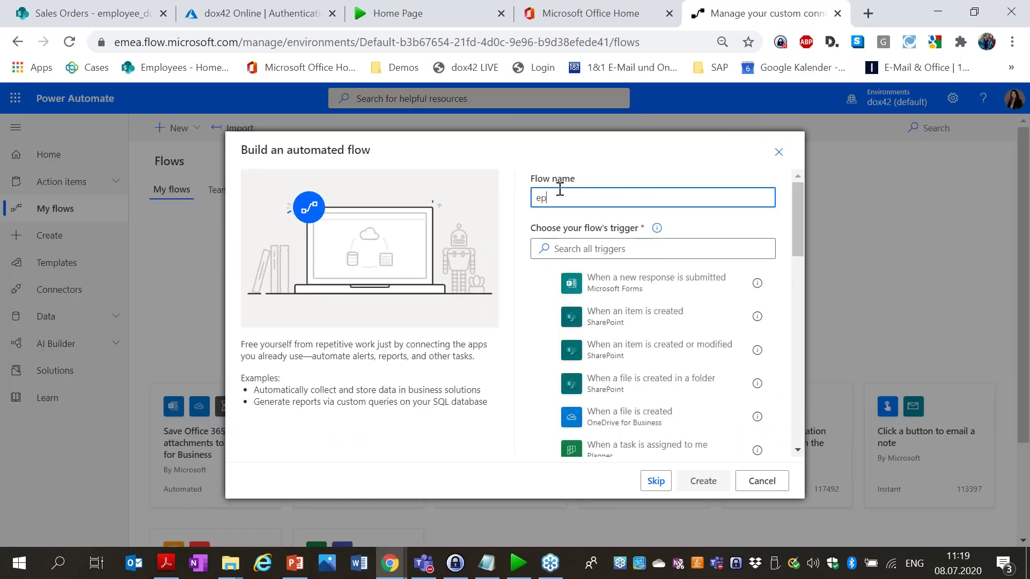
type("mployeelist_webinar")
double_click(559, 191)
left_click(615, 249)
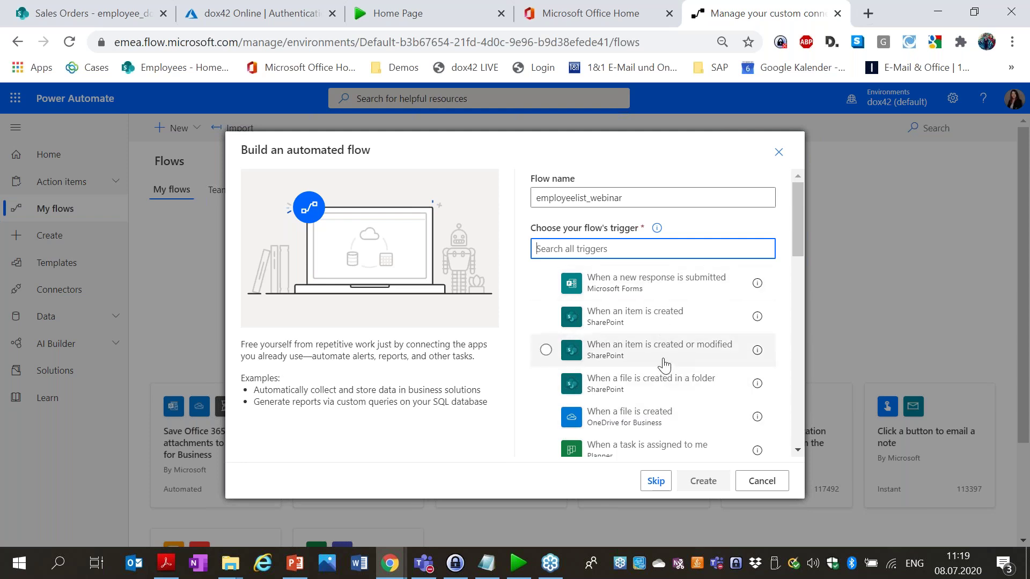
left_click(650, 352)
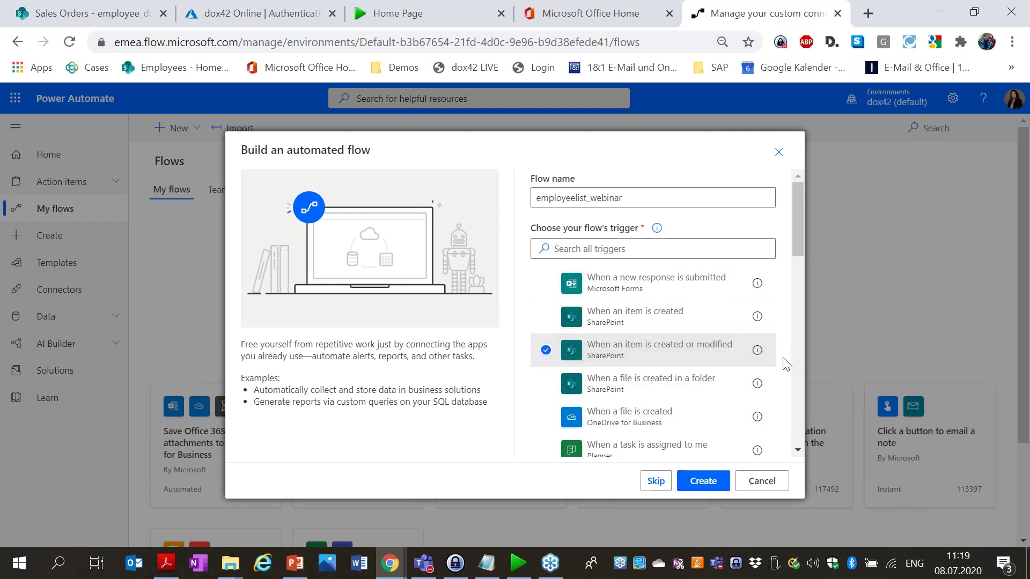
left_click(705, 483)
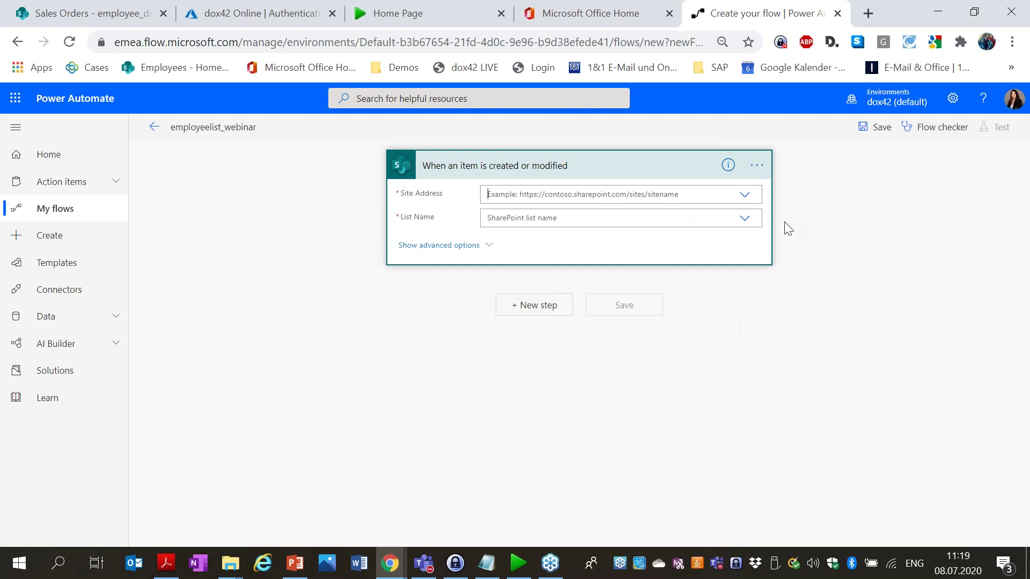
left_click(744, 196)
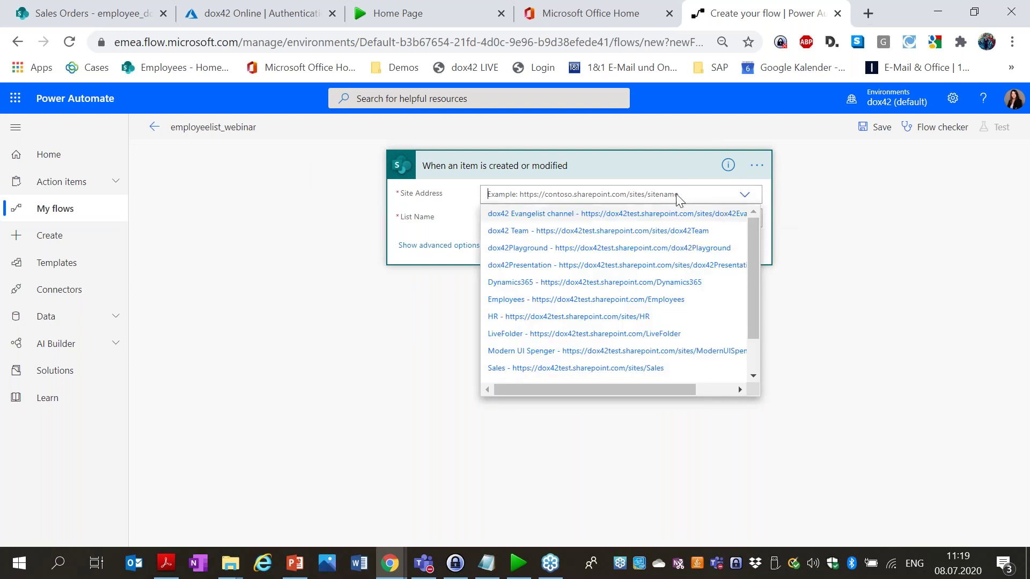
scroll(758, 294, "down", 1)
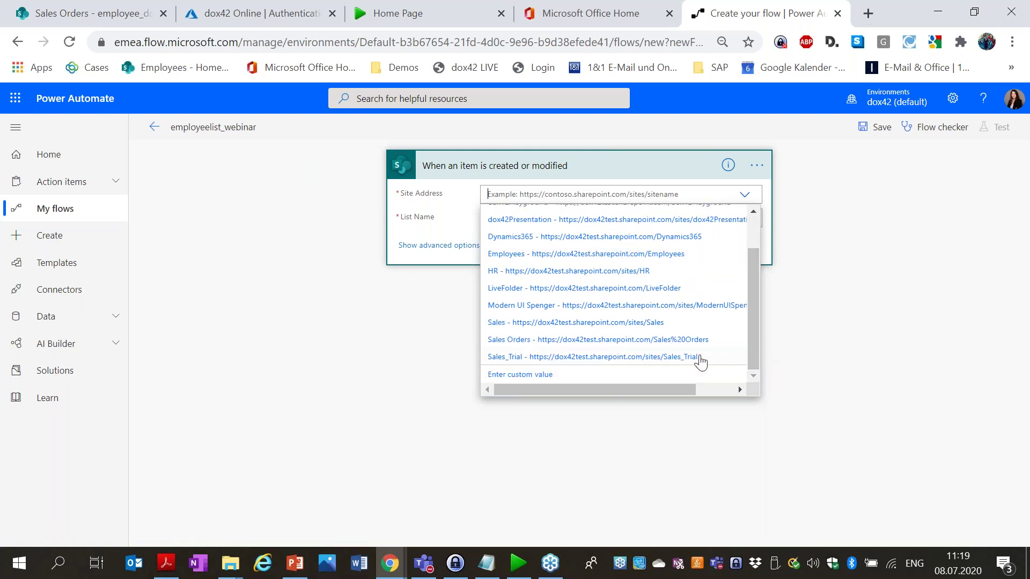
left_click(658, 341)
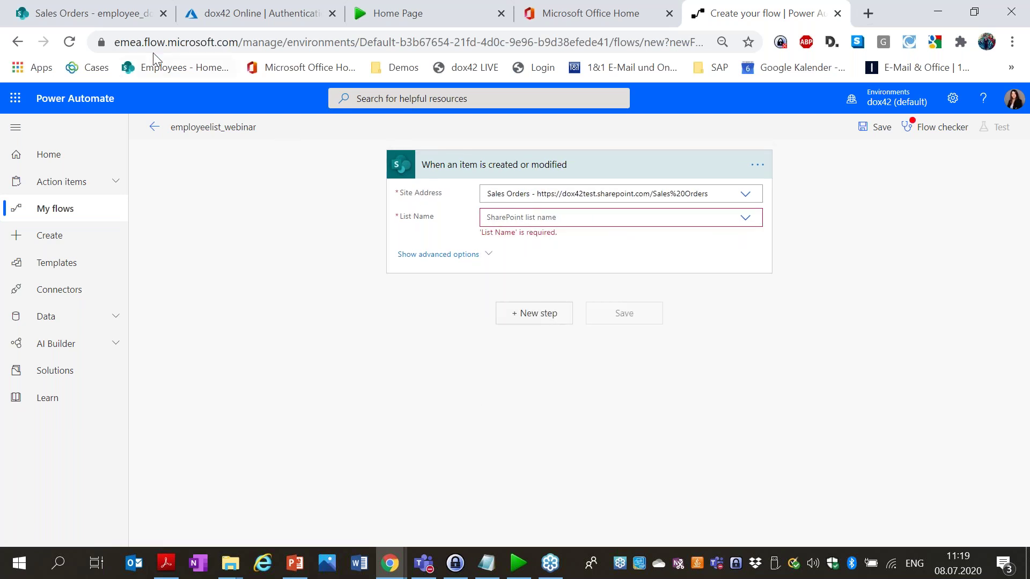
- Check the Employees library in SharePoint and set the trigger's list name to the custom value Employees
left_click(113, 14)
left_click(58, 378)
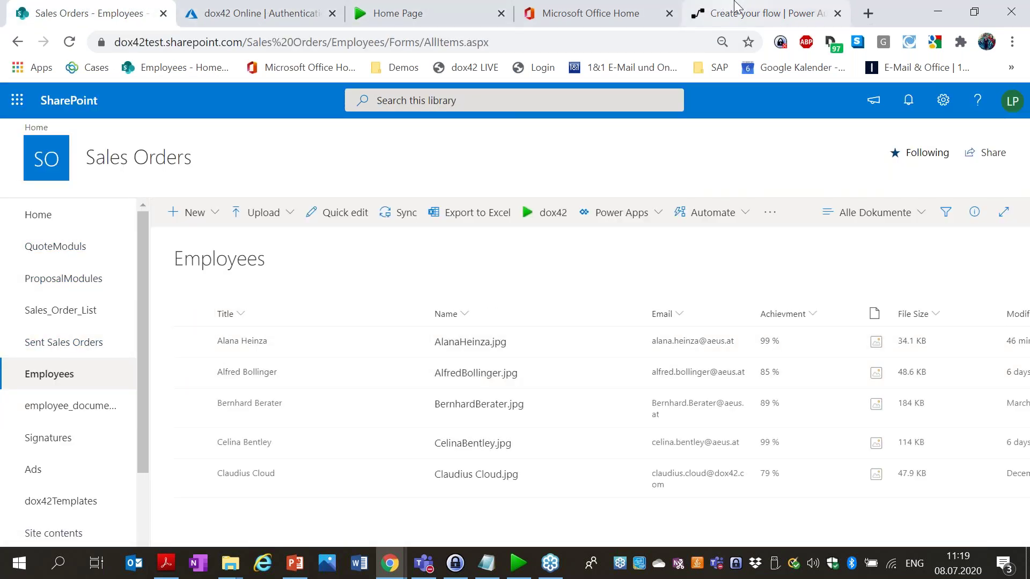
left_click(762, 14)
left_click(559, 215)
type("Employees")
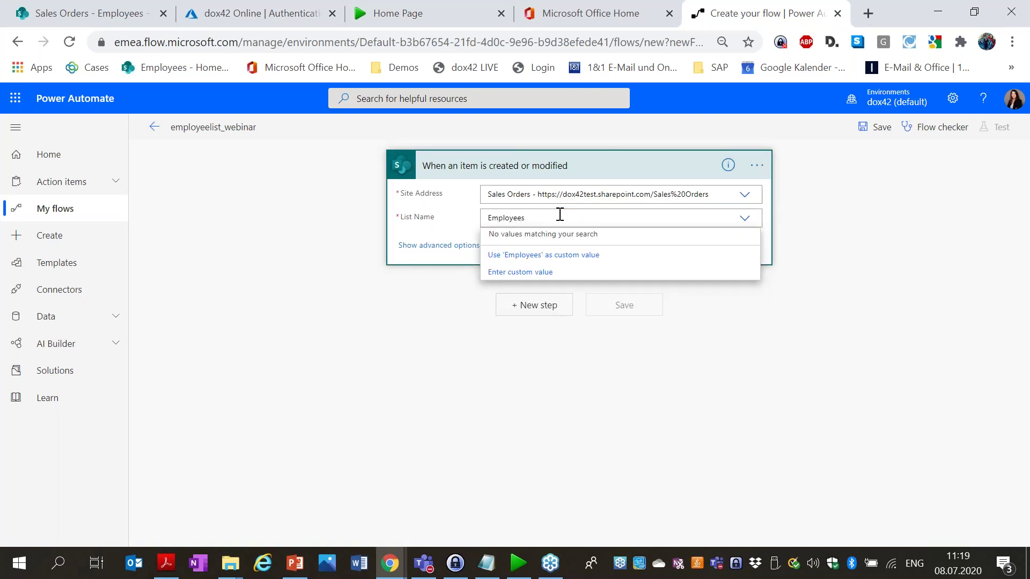
left_click(570, 256)
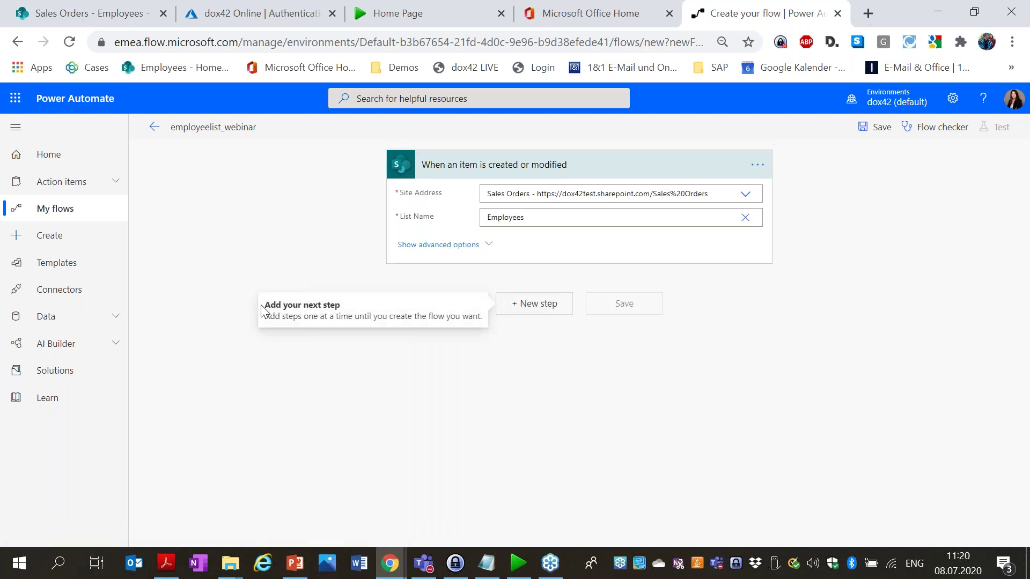
- Add the dox42_webinar_flow action from the employee_webinar_flow custom connector as the step following the trigger
left_click(532, 303)
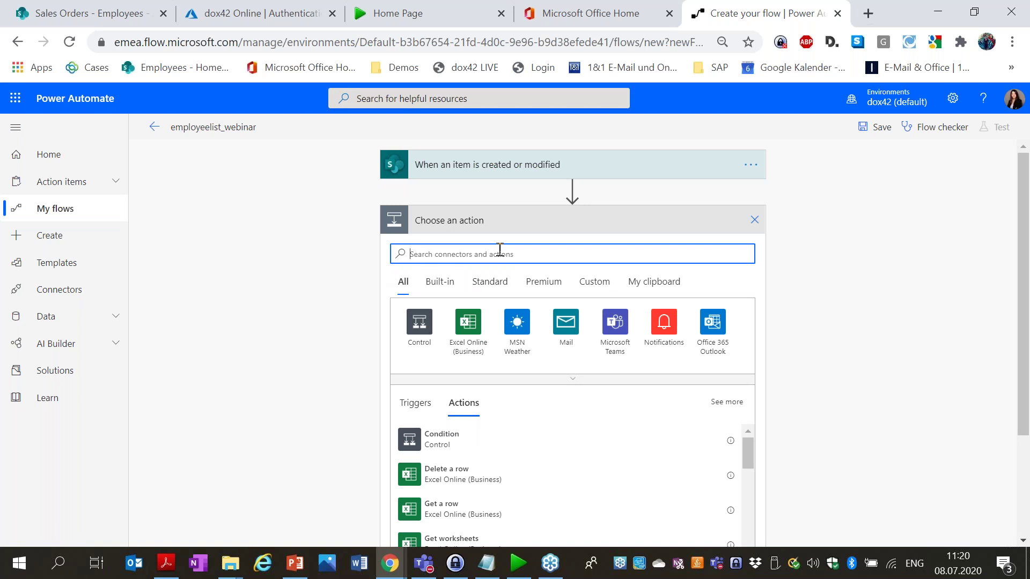
type("dox42")
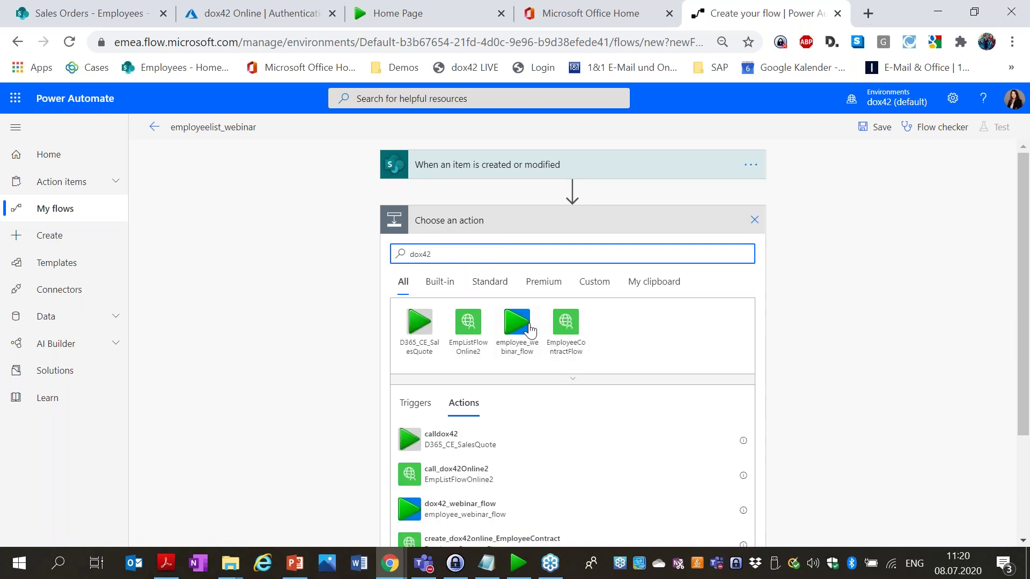
left_click(517, 323)
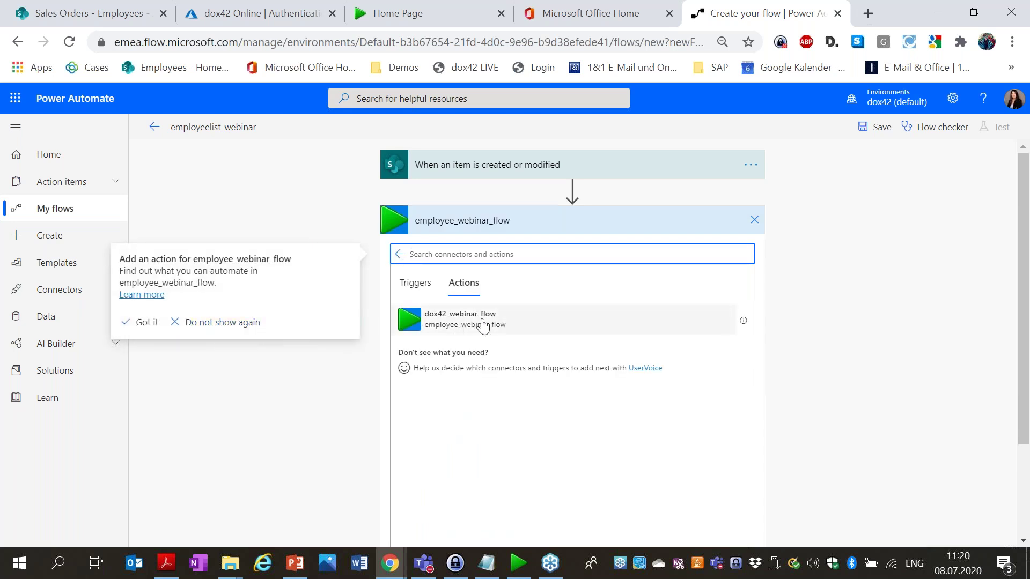
left_click(472, 323)
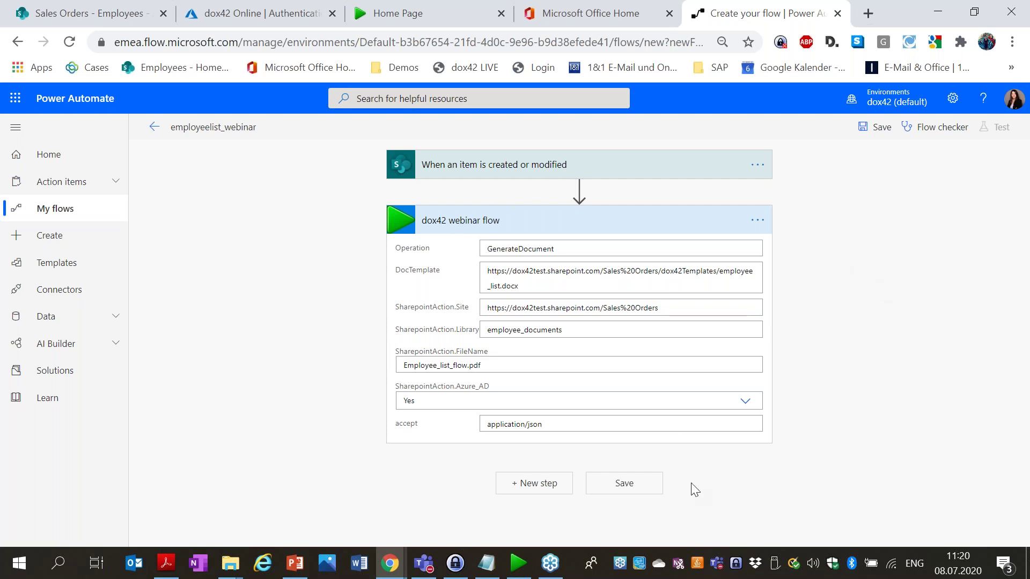
- Save the employeelist_webinar flow and leave the editor for the flow's details page
left_click(624, 484)
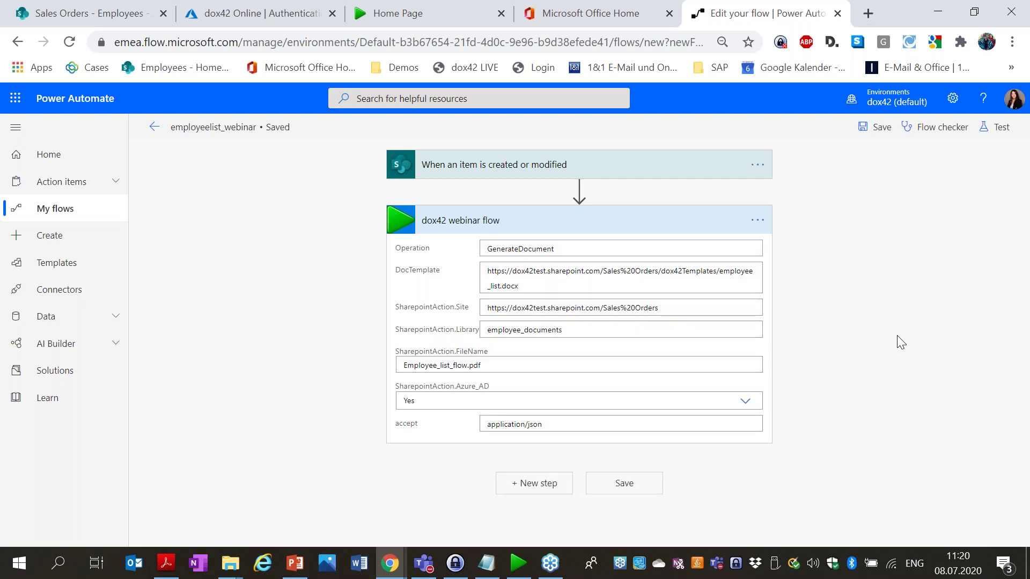
left_click(875, 127)
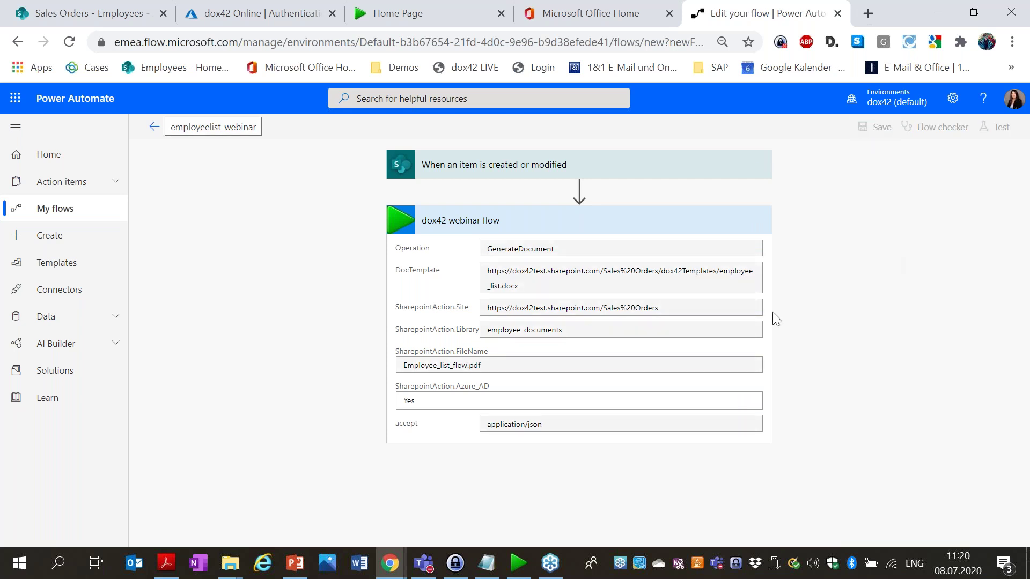
left_click(154, 128)
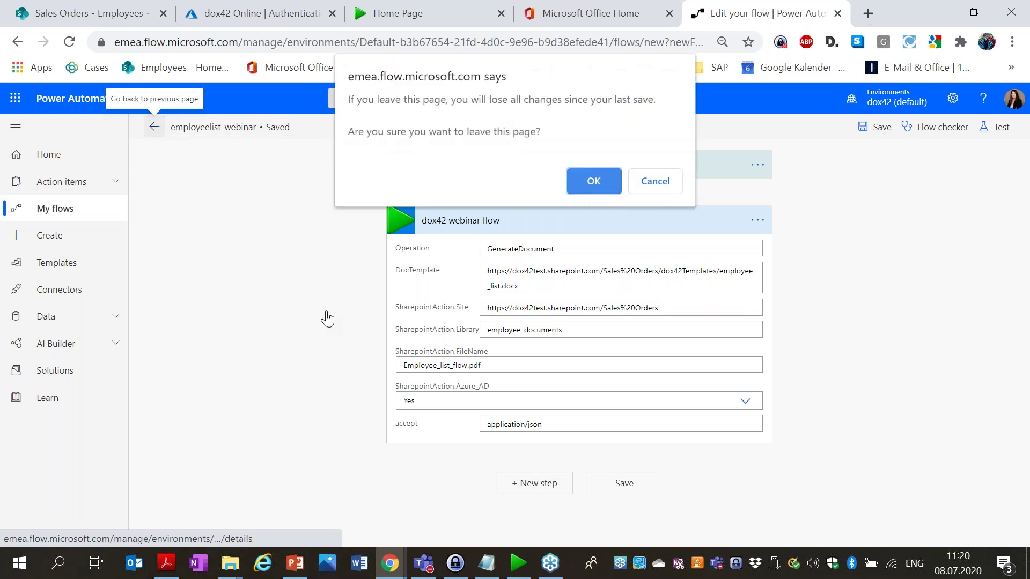
left_click(593, 181)
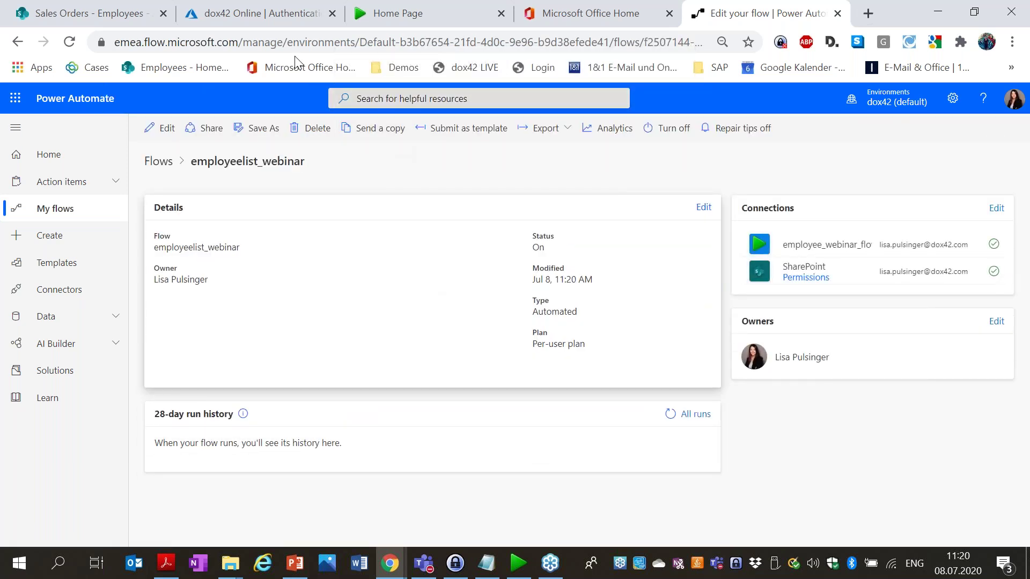
- In the SharePoint Employees library, set the Achievment value of the first listed employee to 100 %
left_click(99, 9)
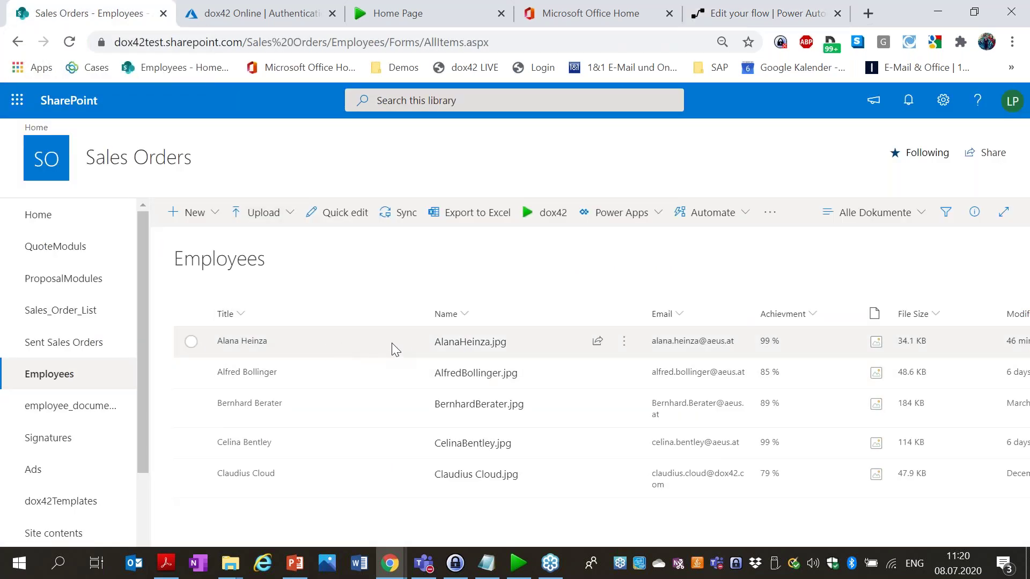
left_click(252, 347)
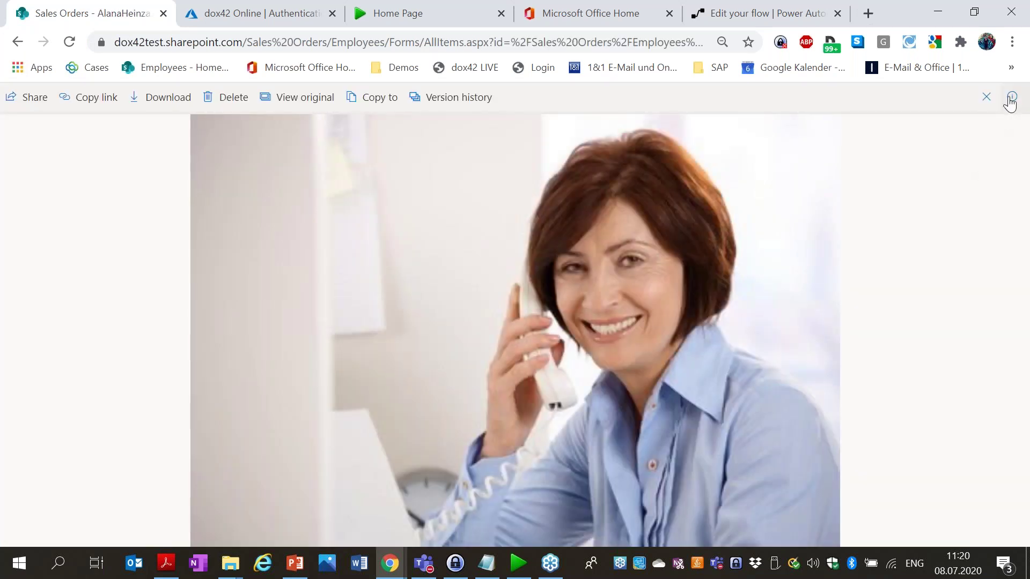
left_click(1011, 97)
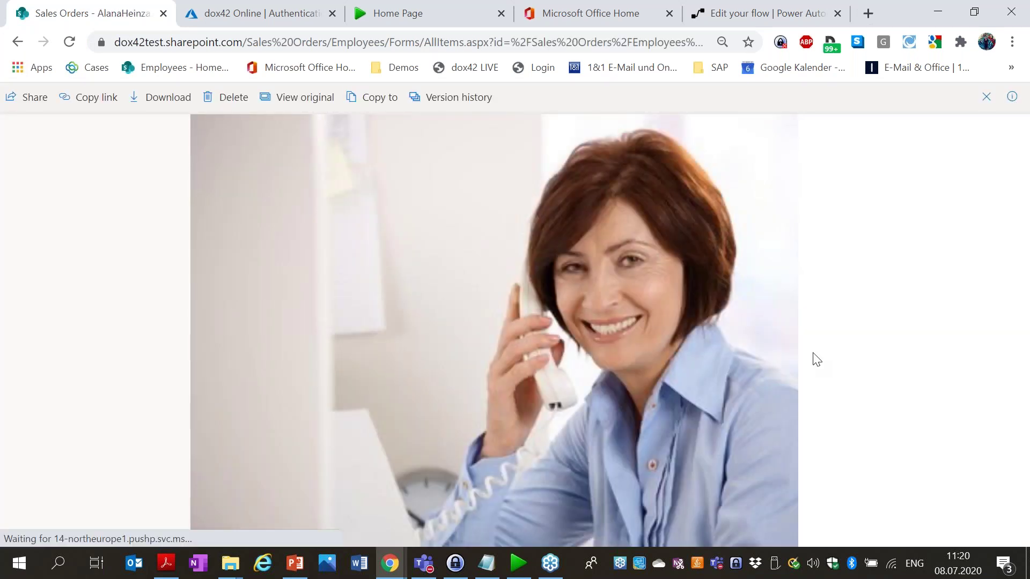
scroll(896, 372, "down", 3)
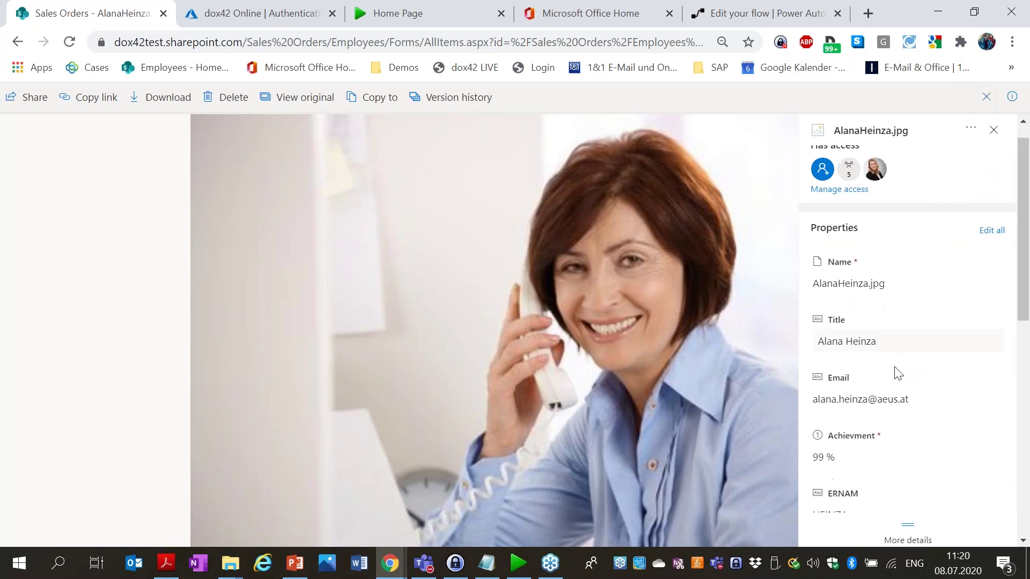
left_click(838, 323)
left_click_drag(844, 321, 802, 338)
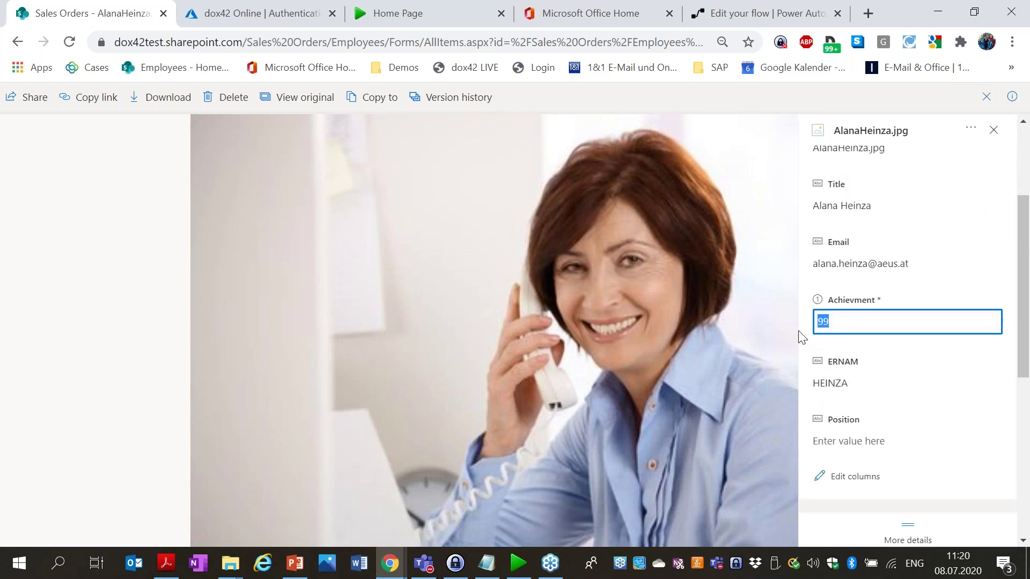
type("100")
left_click(806, 323)
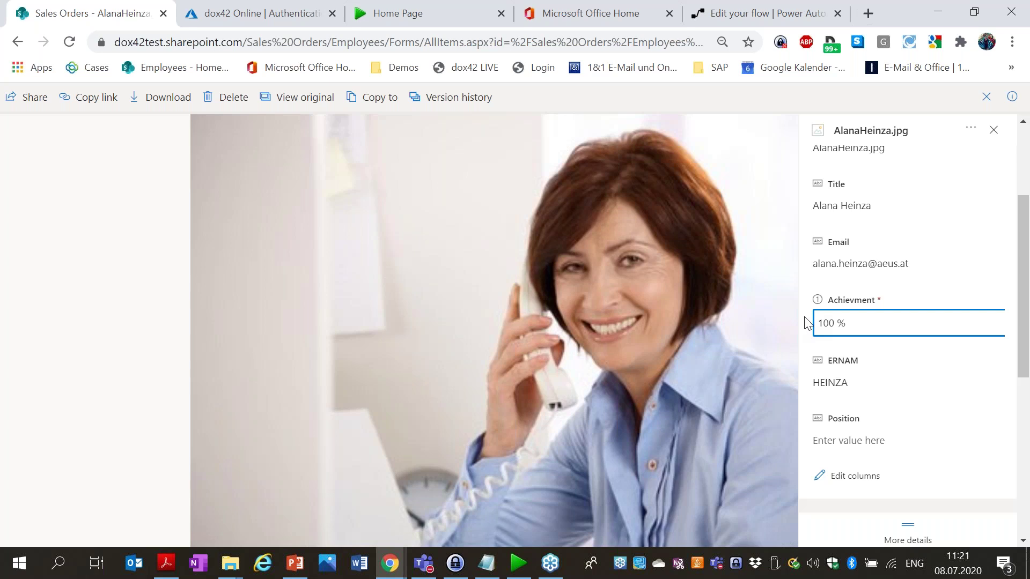
left_click(993, 130)
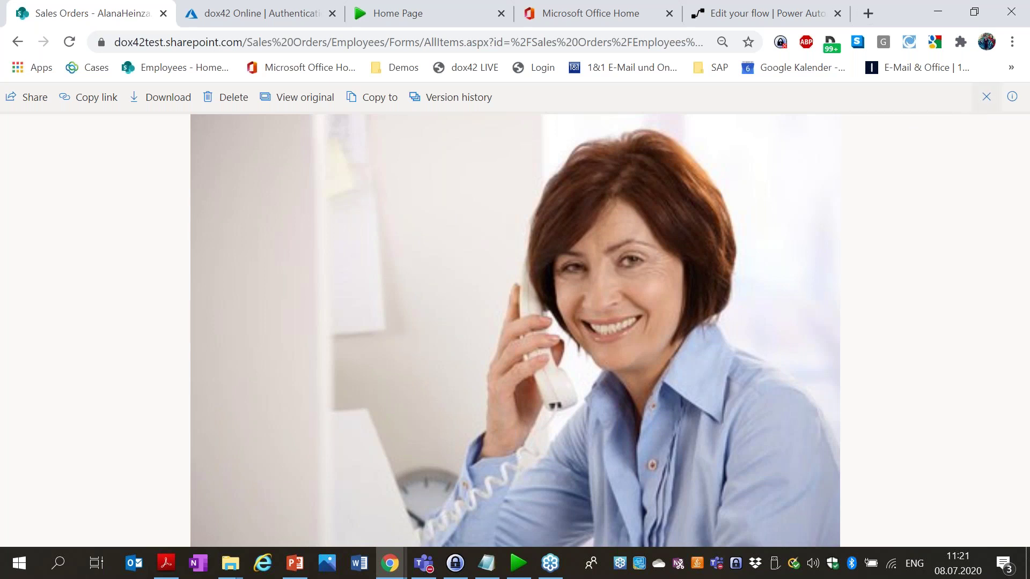
left_click(986, 98)
- Return to Power Automate, reload the employeelist_webinar page, dismiss the reauthentication prompt and check the flow's full run history
left_click(762, 13)
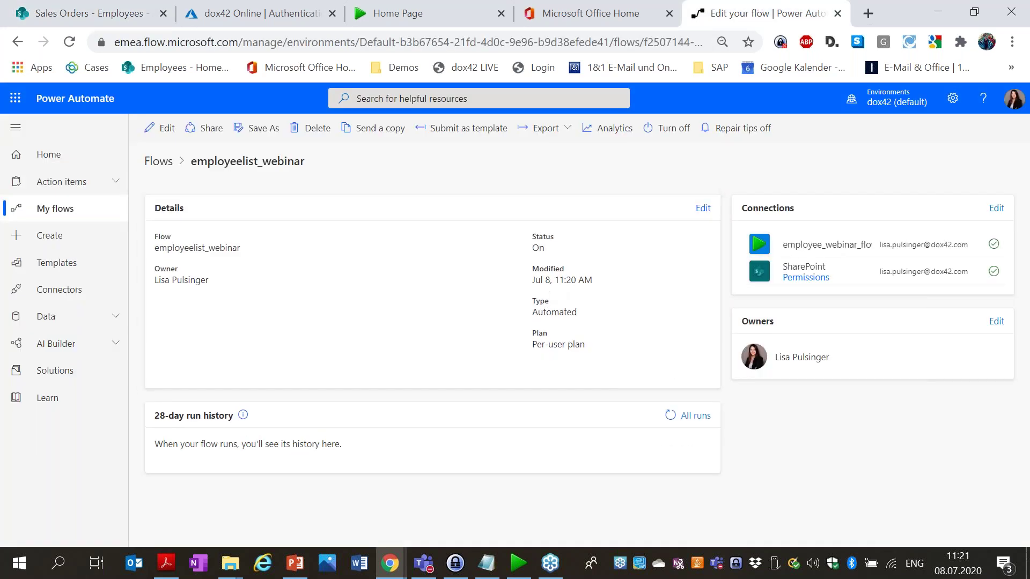
left_click(501, 38)
key("Return")
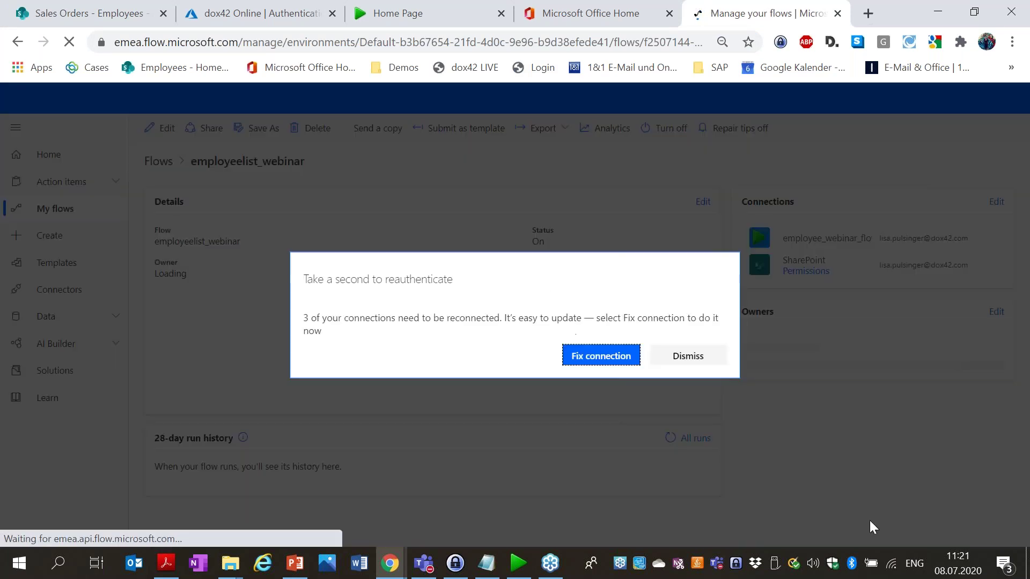
left_click(699, 355)
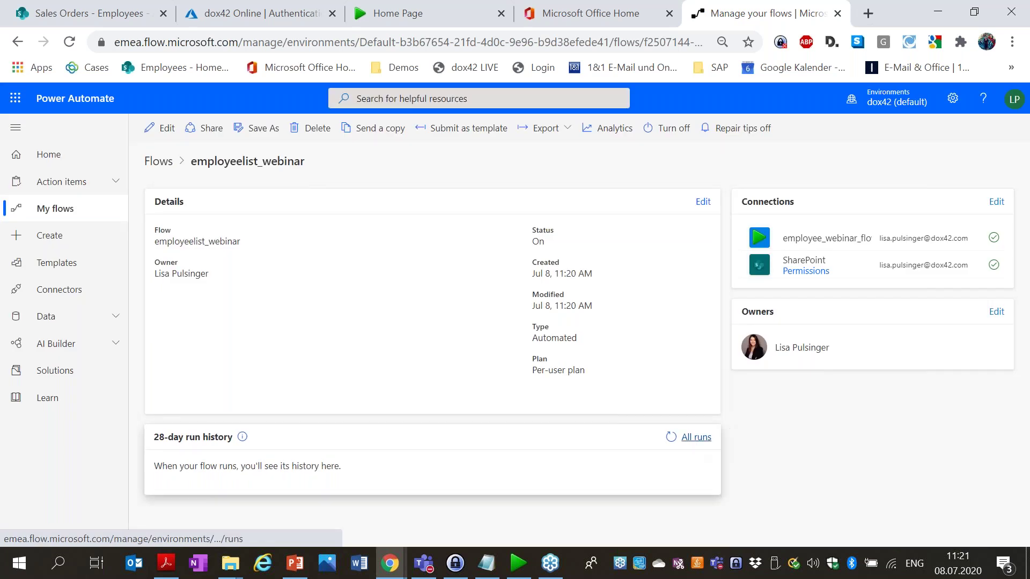
left_click(695, 438)
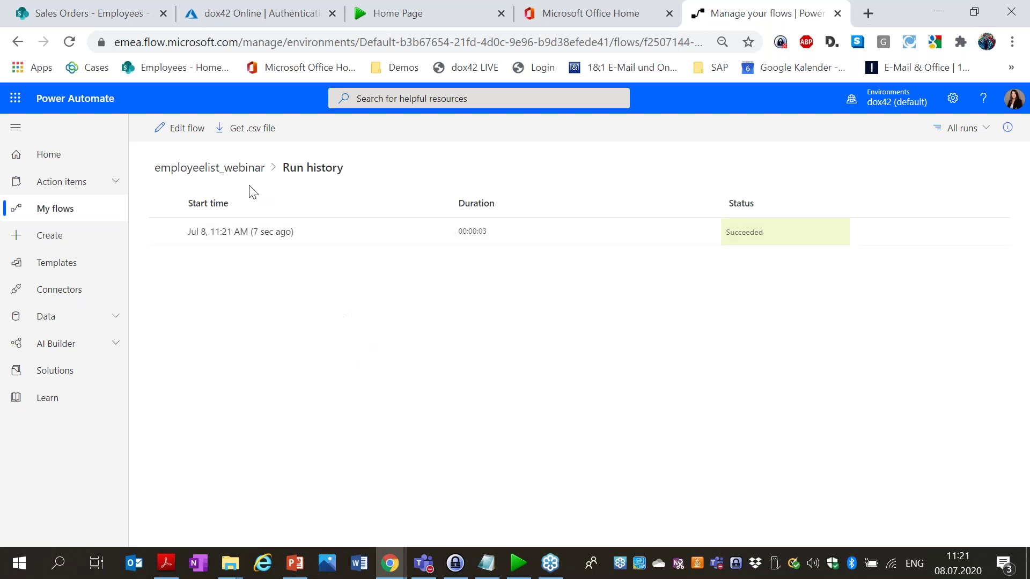
- Review Employee_list_flow.pdf and its version history in the SharePoint employee_documents library
left_click(51, 7)
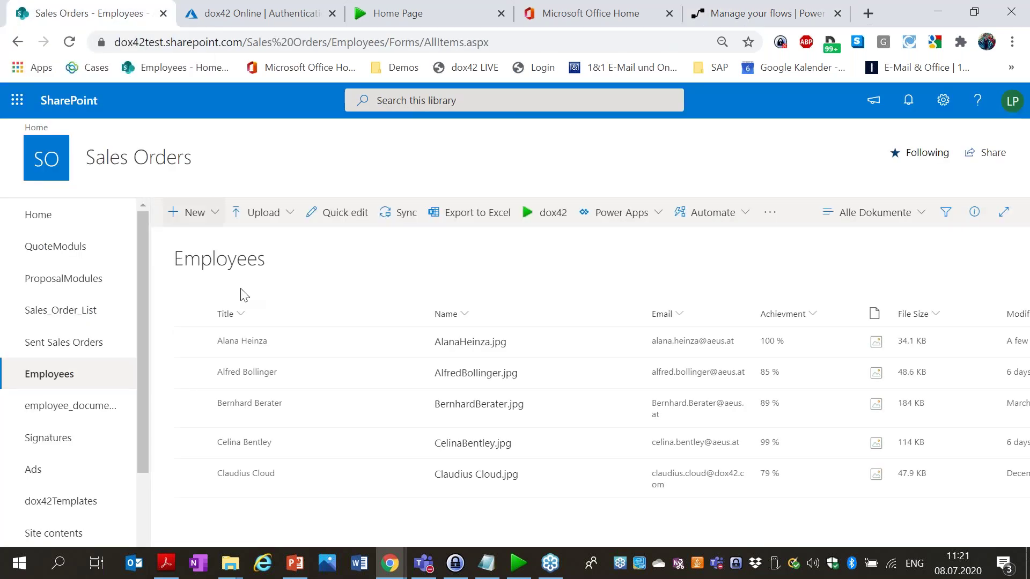
left_click(72, 406)
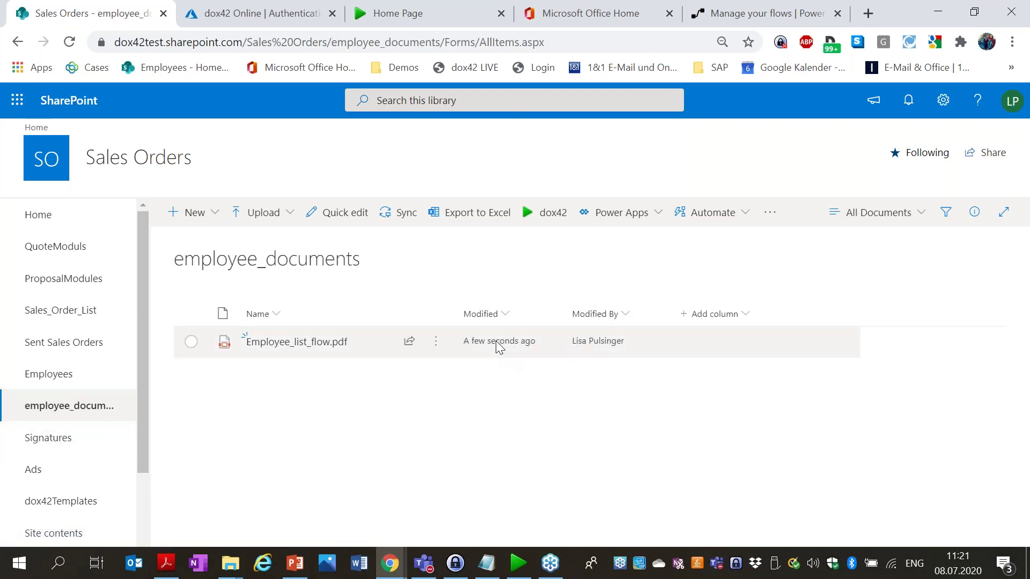
left_click(294, 343)
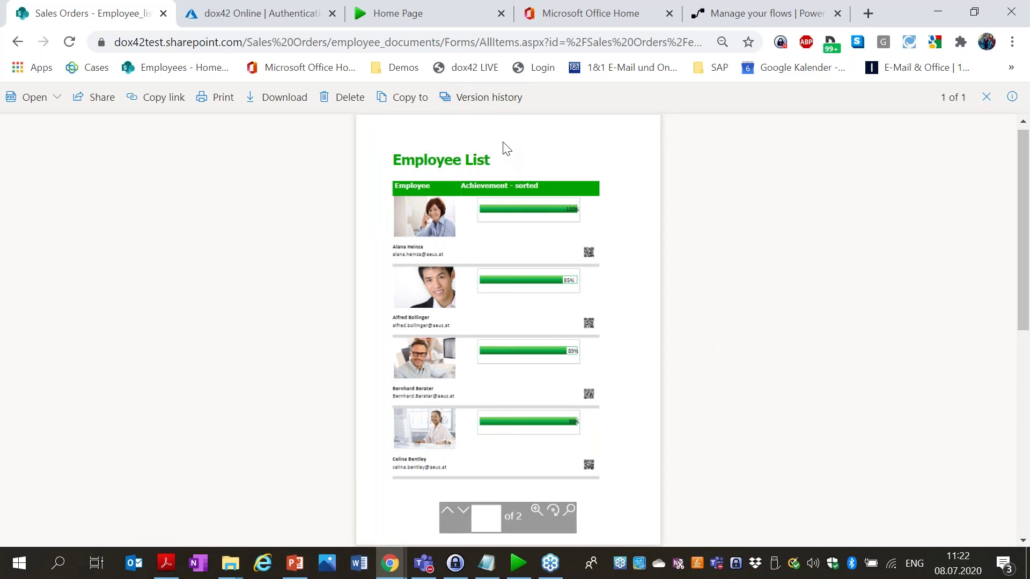
left_click(489, 109)
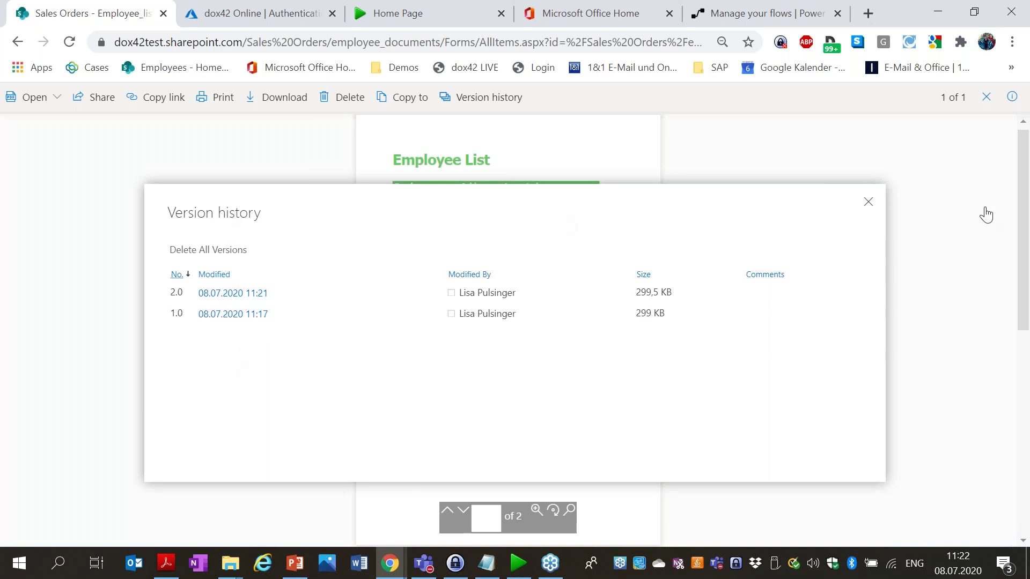
left_click(869, 204)
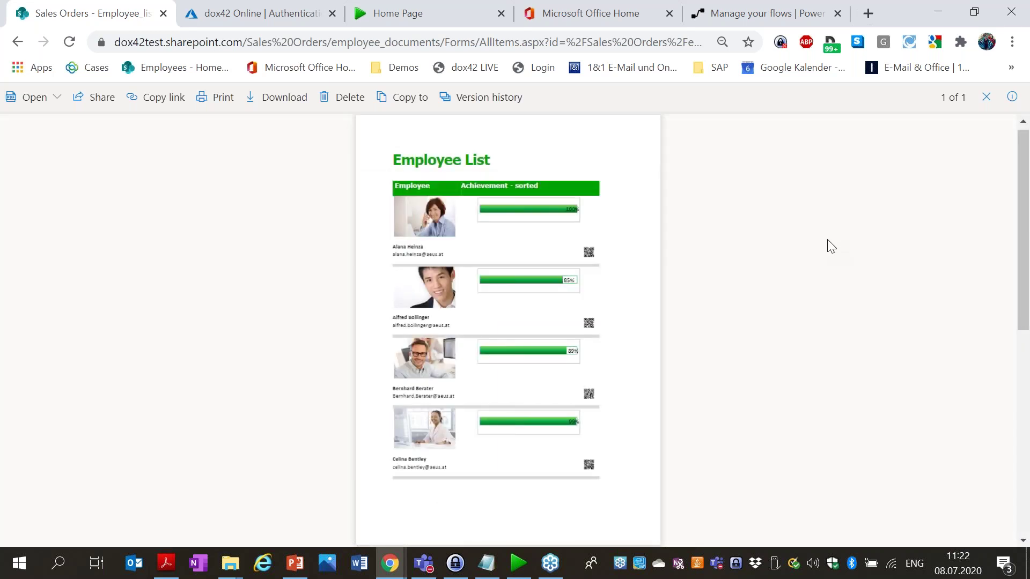
left_click(986, 97)
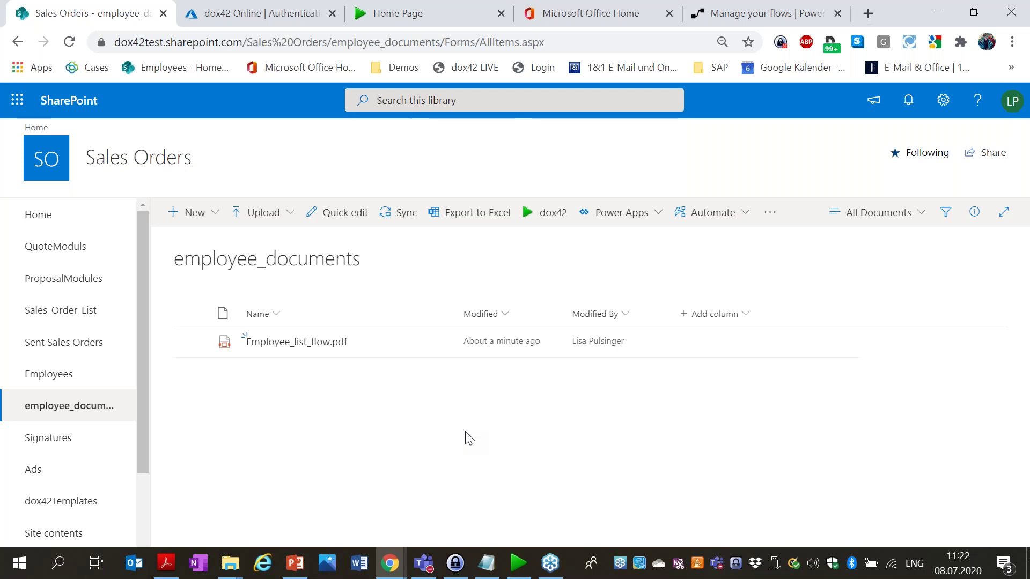
- Open the SalesQuote2SharePoint team flow in the Power Automate editor and examine the parameters of its dox42 quote document action
left_click(204, 10)
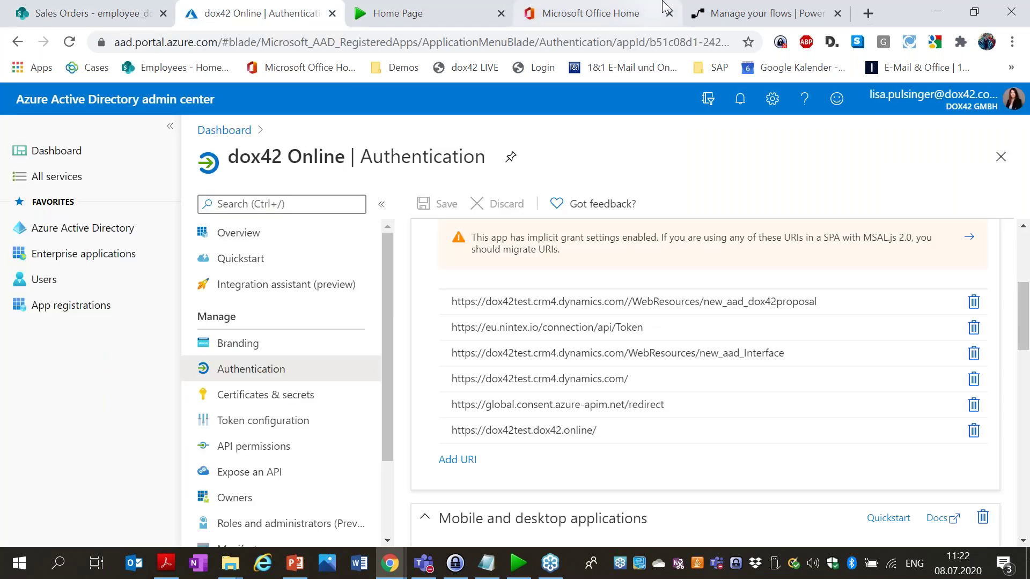
left_click(759, 12)
left_click(74, 199)
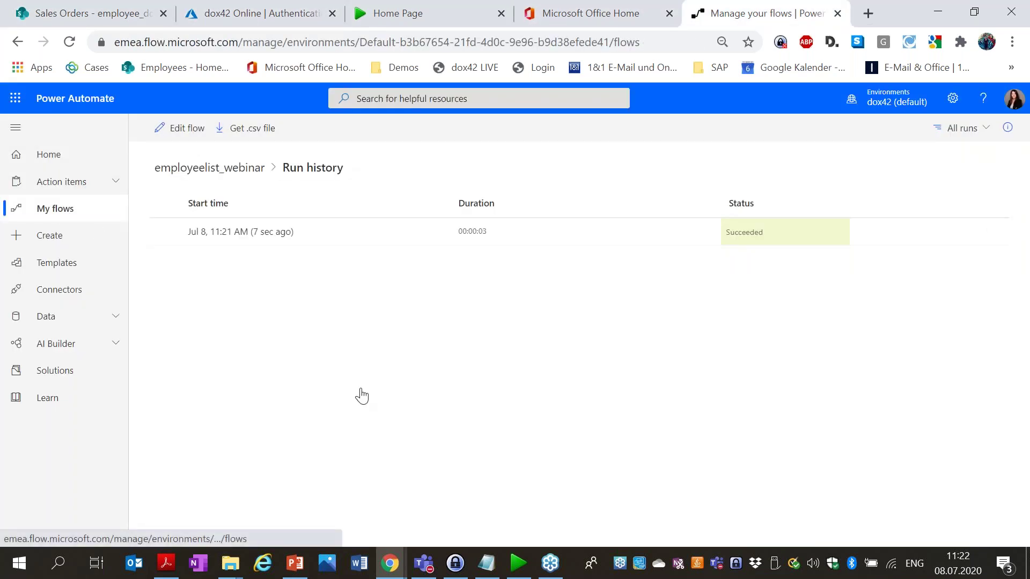
left_click(216, 199)
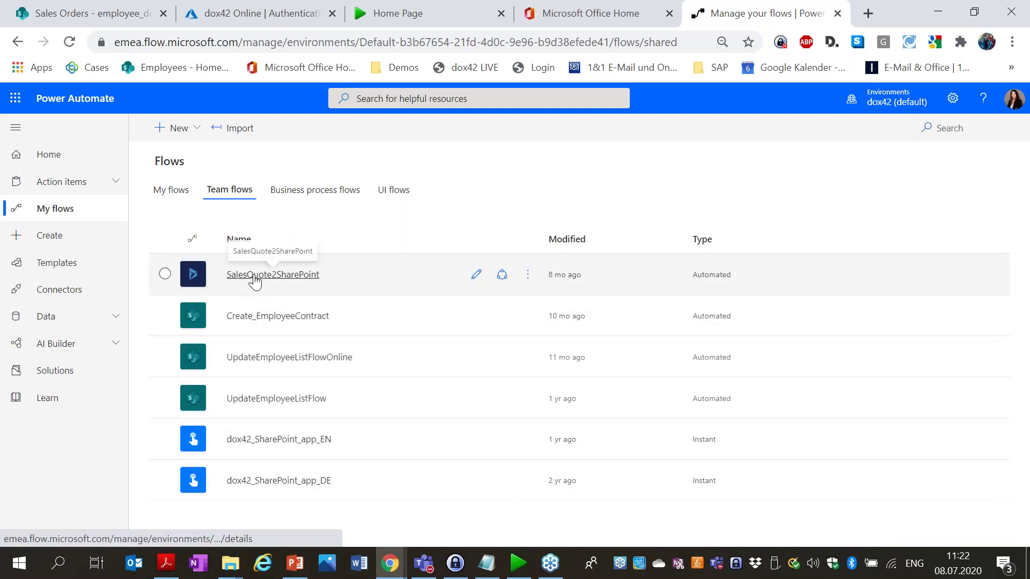
left_click(476, 274)
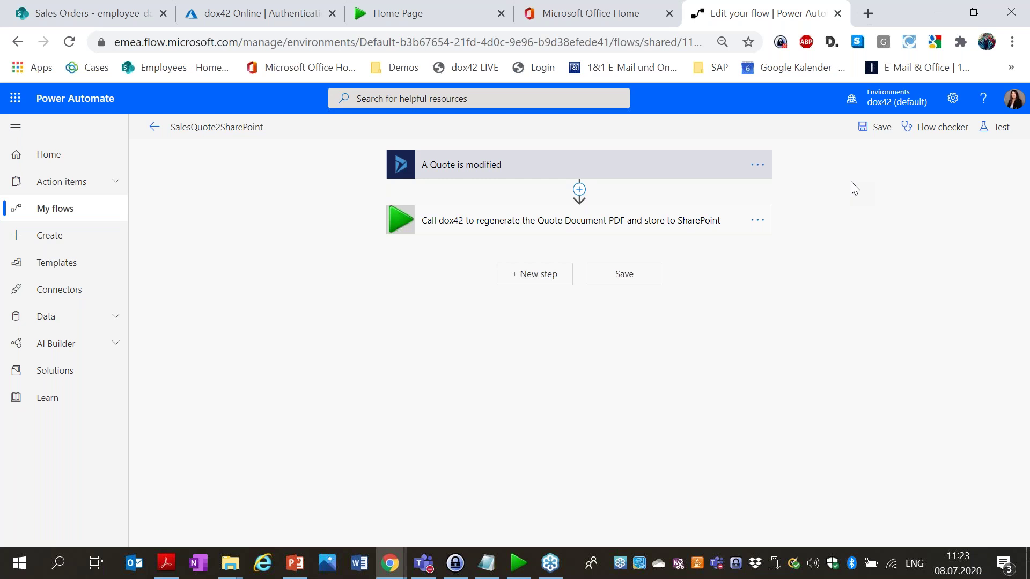
left_click(619, 232)
scroll(384, 231, "down", 2)
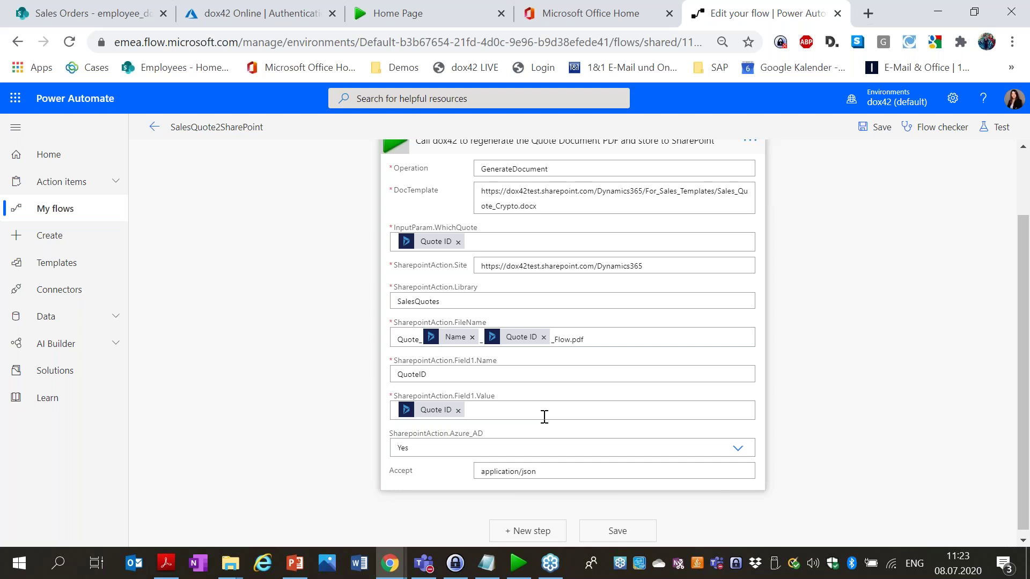
left_click(297, 279)
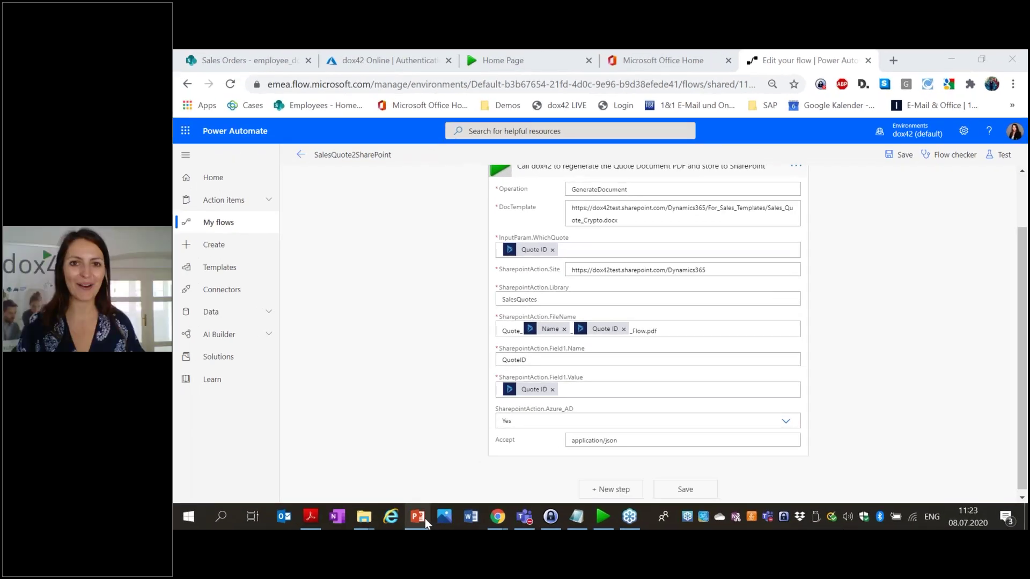
- Switch to the PowerPoint presentation Classoftpowerautomate_EN.pptx and start the slide show from the Agenda slide
left_click(418, 517)
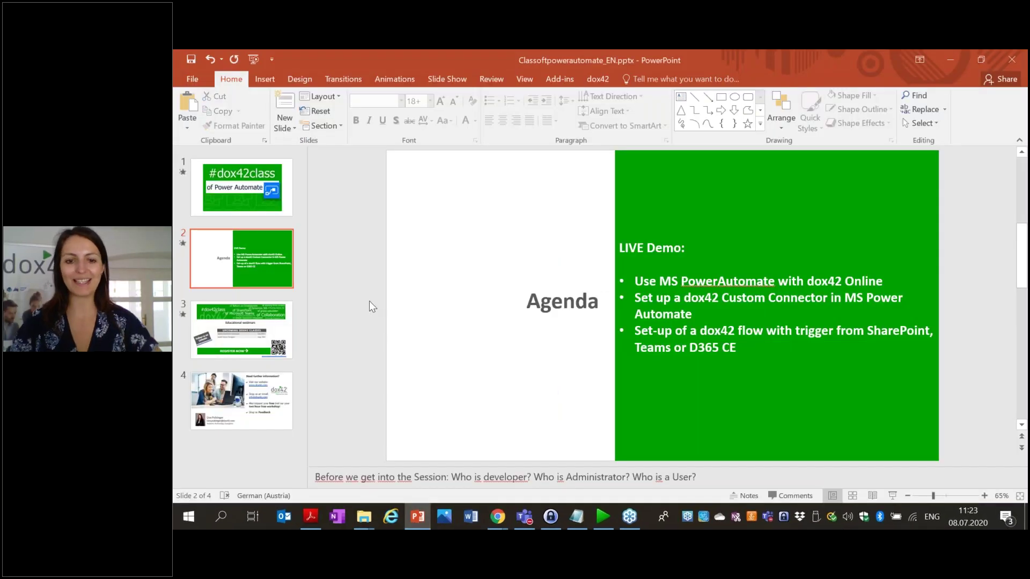
key("shift+F5")
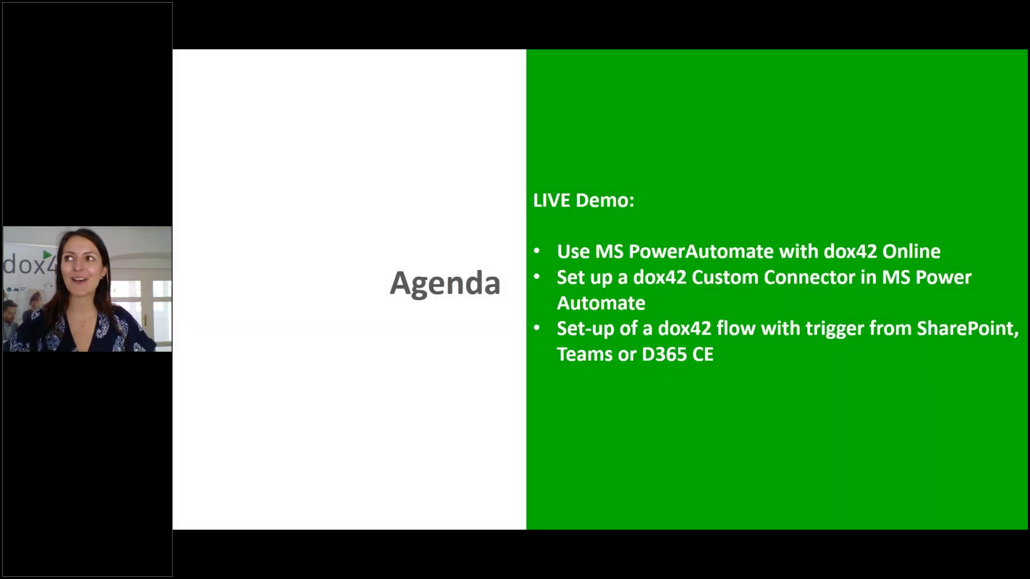